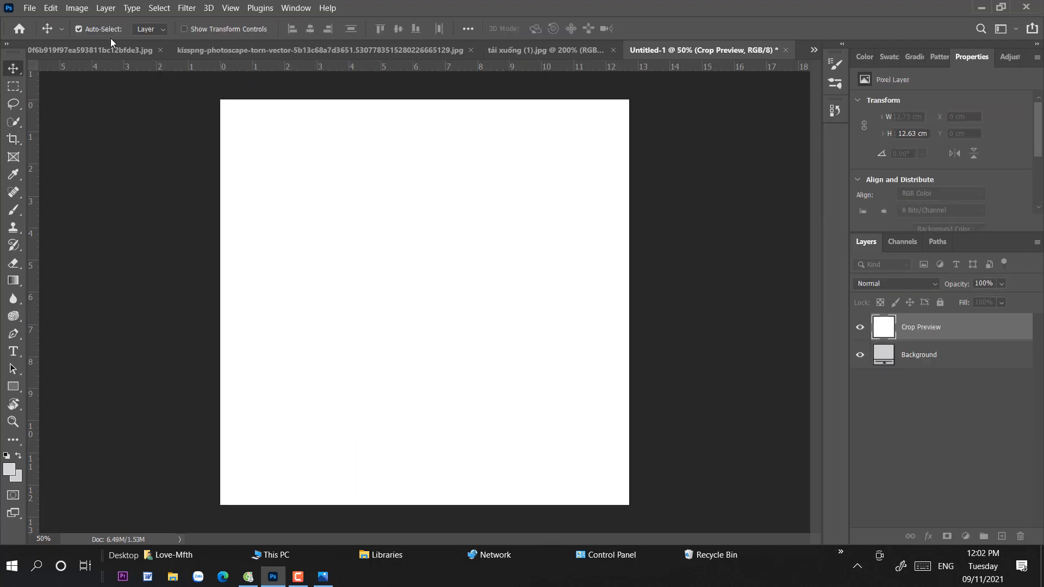
Copy the sunset beach photo into the blank Untitled-1 document as a new layer.
left_click(120, 50)
key("ctrl+a")
key("ctrl+d")
left_click_drag(710, 85, 320, 187)
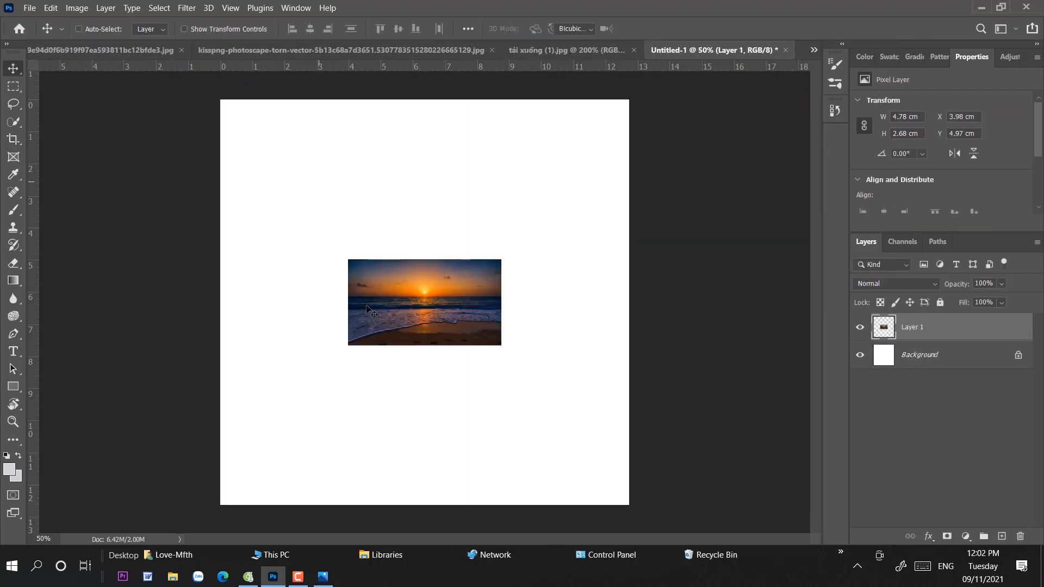
Enlarge the beach photo to about 14.24 × 8 cm and position it over the lower part of the canvas.
key("ctrl+t")
left_click_drag(348, 260, 205, 179)
left_click_drag(500, 345, 657, 424)
left_click_drag(568, 307, 545, 379)
key("Return")
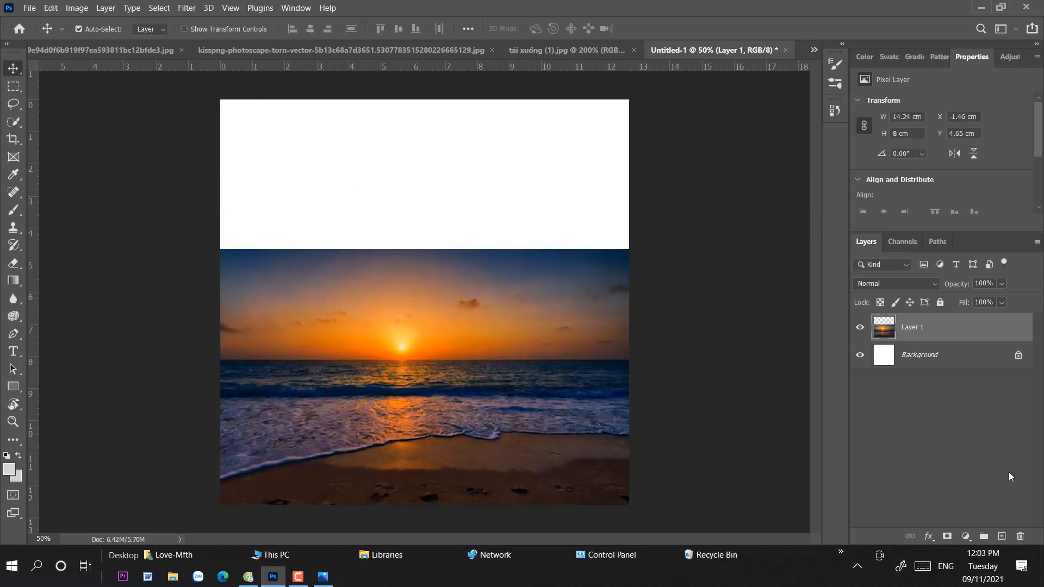
Add a layer mask to the beach layer and fade its sky out with black-to-transparent reflected gradients above the horizon.
left_click(946, 537)
key("d")
key("g")
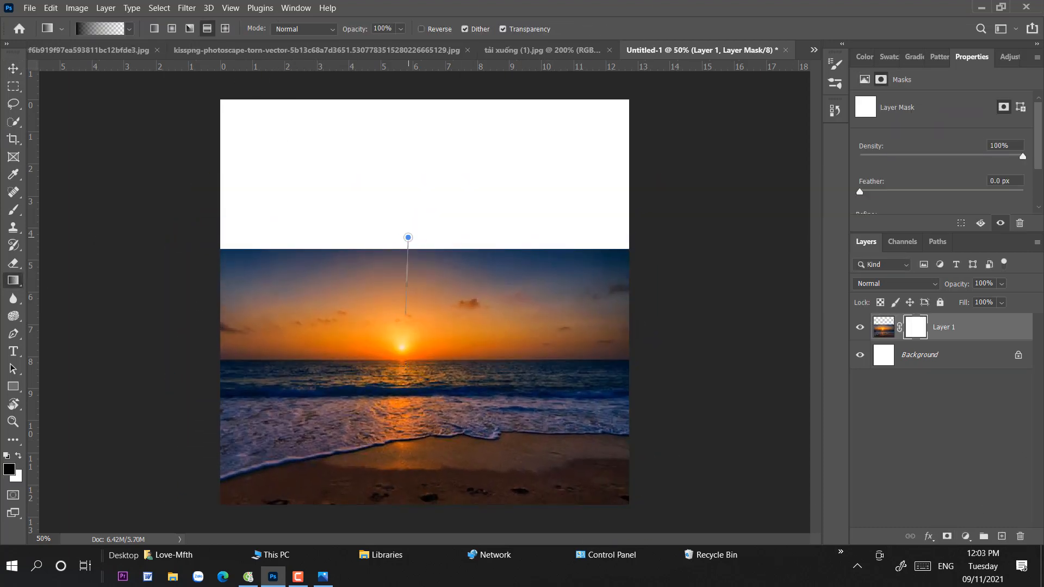
left_click_drag(406, 365, 406, 366)
left_click_drag(401, 210, 400, 349)
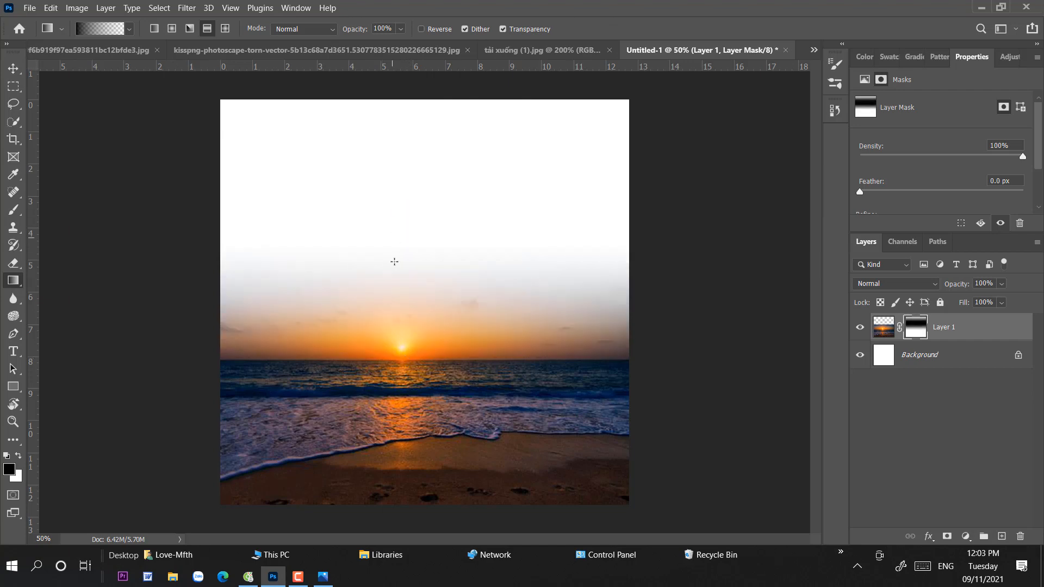
left_click_drag(394, 261, 393, 354)
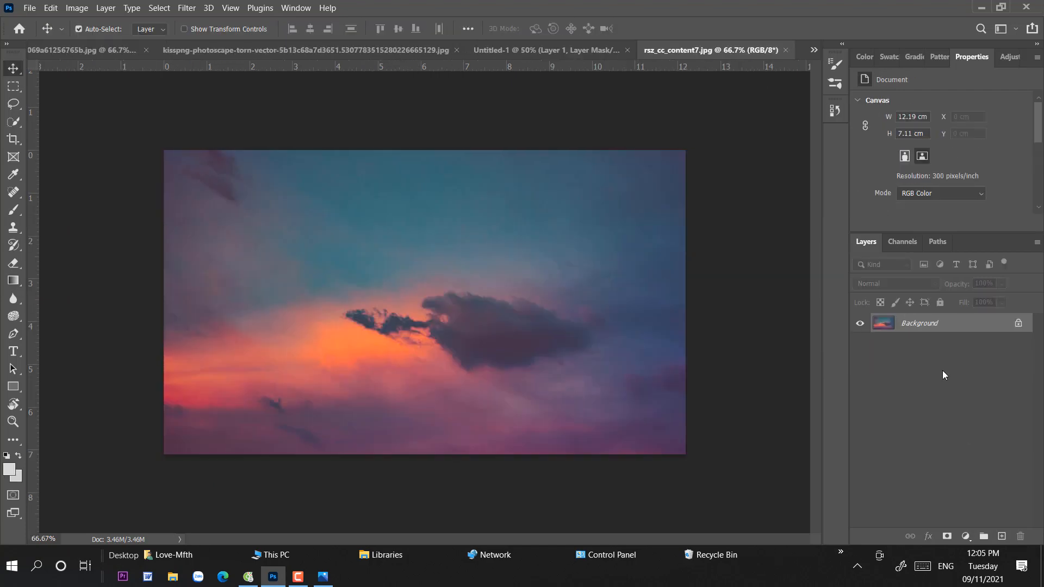
Bring the cloudy sky from rsz_cc_content7.jpg in beneath the beach layer and scale it to about 115% to fill the area above the horizon.
left_click_drag(919, 323, 893, 374)
left_click_drag(497, 179, 459, 229)
key("ctrl+t")
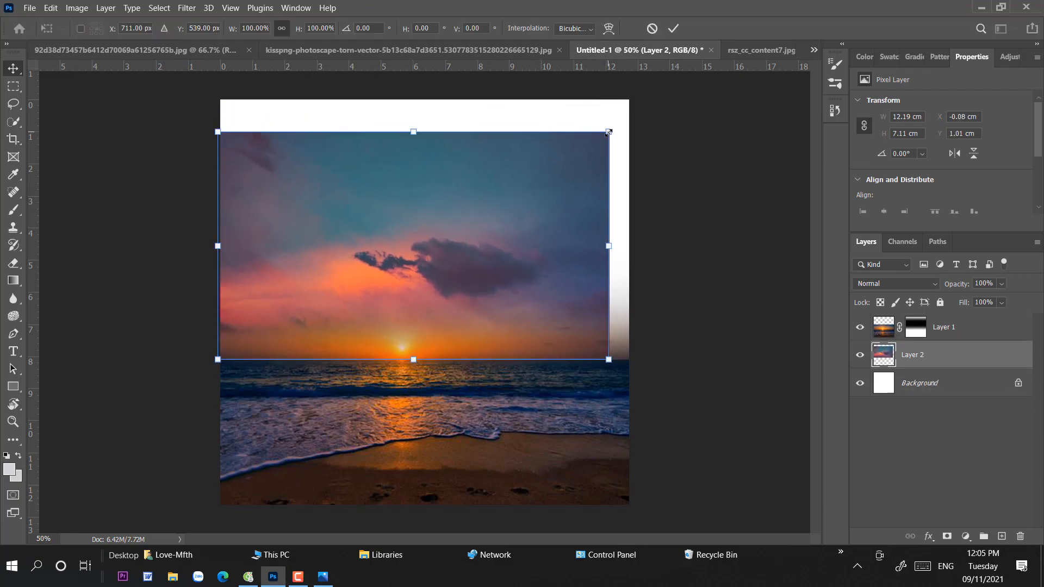
left_click_drag(608, 131, 668, 96)
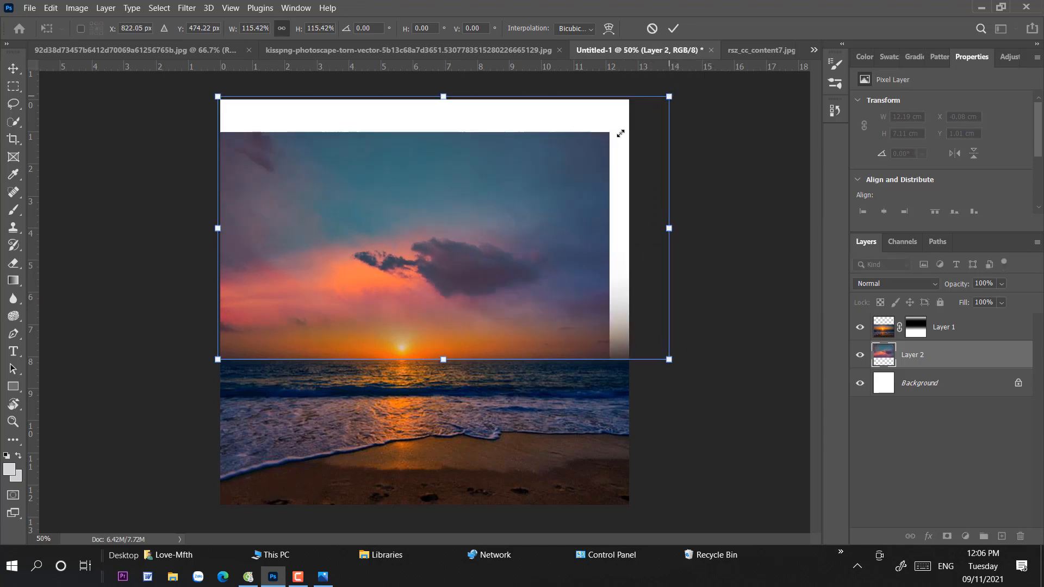
key("Return")
Clip a Color Balance adjustment to the beach layer, with midtones shifted to +17 red and toward magenta and blue.
left_click(966, 536)
left_click(951, 420)
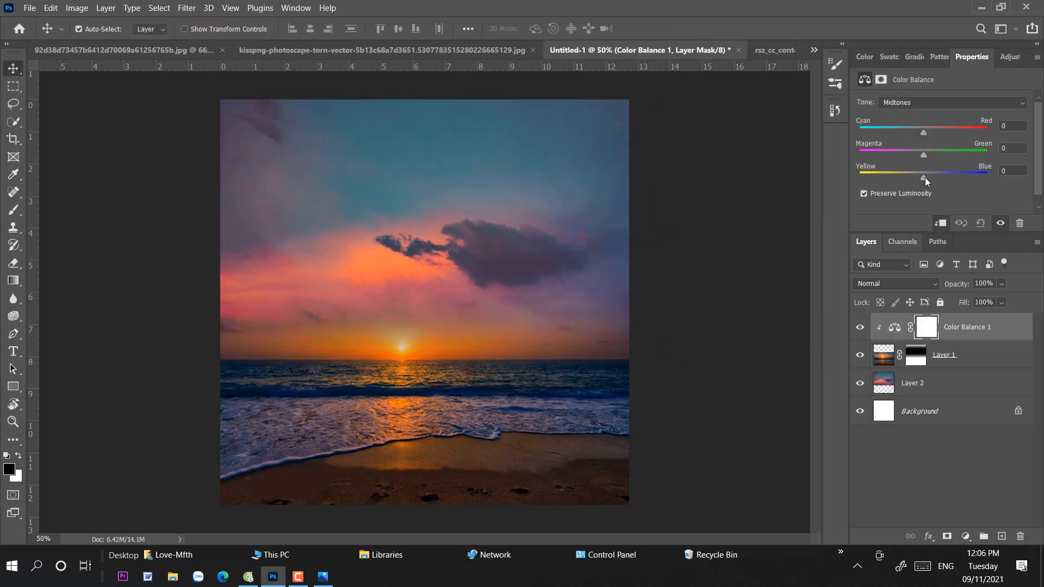
left_click_drag(923, 132, 931, 132)
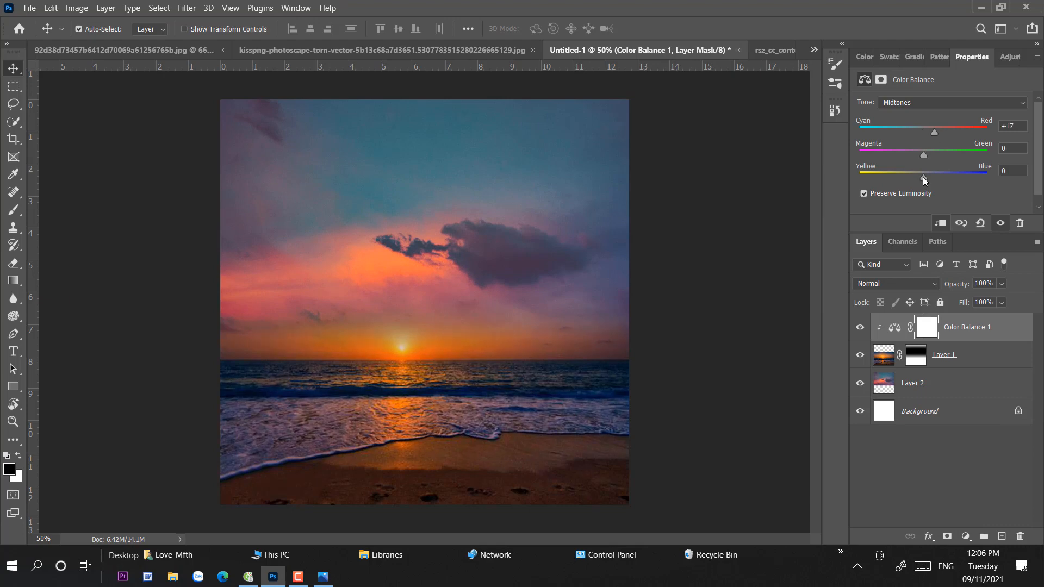
left_click_drag(922, 177, 917, 153)
Extend the gradient on the beach layer's mask down to the horizon to hide the remaining sunset sky.
left_click(391, 335)
left_click(13, 282)
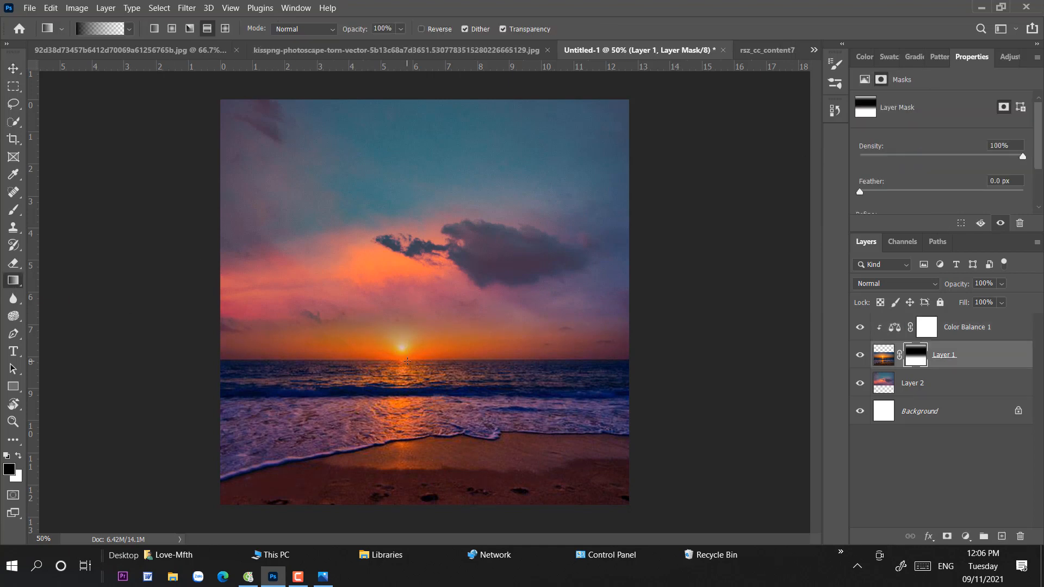
left_click_drag(406, 328, 406, 360)
Retouch the sun's reflection on the water and wet sand of the beach layer with content-aware Spot Healing strokes.
key("v")
left_click_drag(393, 233, 392, 236)
key("j")
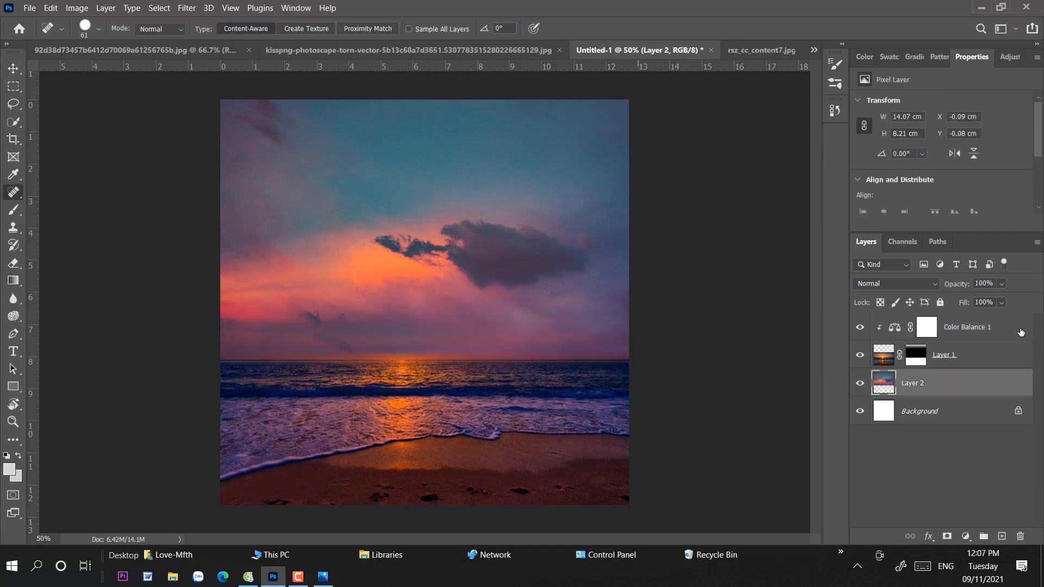
left_click(1002, 353)
left_click_drag(369, 373, 424, 374)
mouse_move(351, 374)
left_mouse_down()
mouse_move(383, 374)
mouse_move(429, 404)
left_mouse_up()
mouse_move(363, 415)
left_mouse_down()
mouse_move(452, 415)
mouse_move(463, 427)
left_mouse_up()
mouse_move(428, 427)
left_mouse_down()
mouse_move(368, 434)
mouse_move(379, 419)
mouse_move(413, 416)
mouse_move(348, 432)
mouse_move(413, 449)
mouse_move(421, 469)
left_mouse_up()
left_click_drag(418, 453, 404, 452)
Copy the cut-out elk into the composition, place it at the top of the layer stack and release its clipping mask.
mouse_move(889, 325)
left_mouse_down()
mouse_move(751, 89)
mouse_move(683, 47)
mouse_move(454, 405)
left_mouse_up()
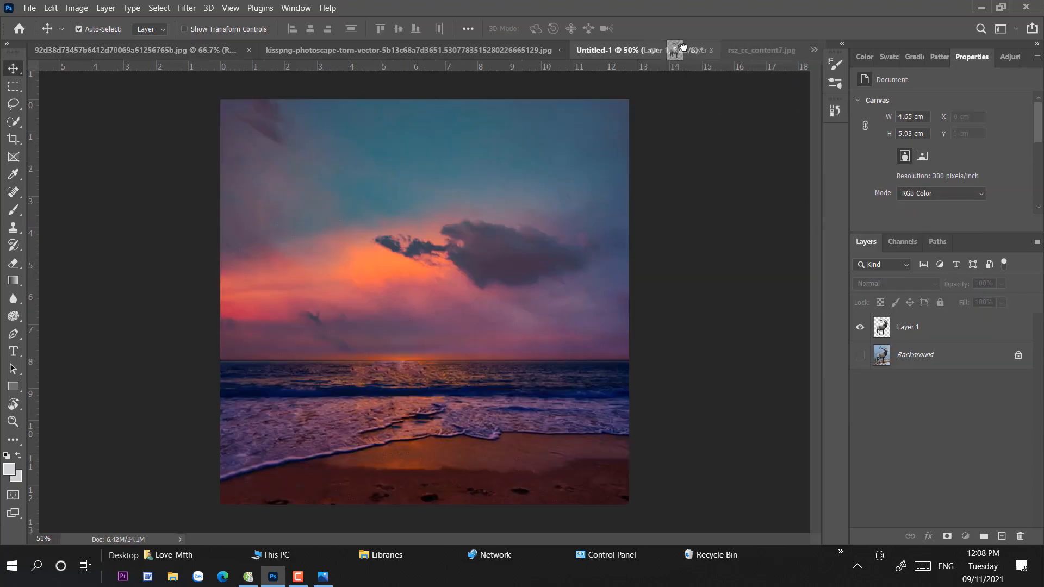
left_click_drag(973, 353, 969, 321)
right_click(958, 328)
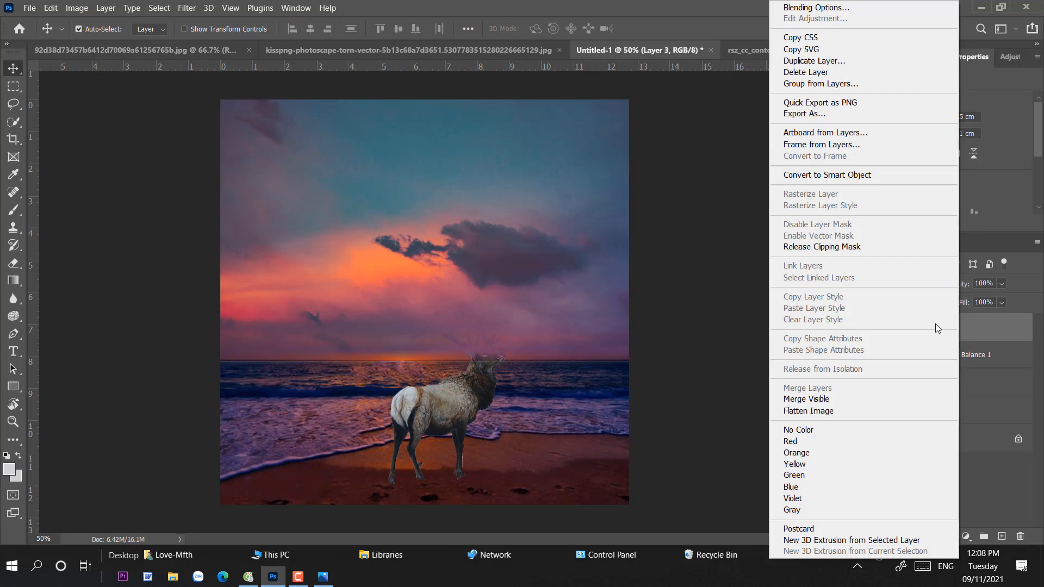
left_click(822, 246)
Scale the elk to about 126% and position it standing on the beach near the canvas centre.
left_click_drag(440, 406, 439, 408)
key("ctrl+t")
left_click_drag(508, 298, 540, 251)
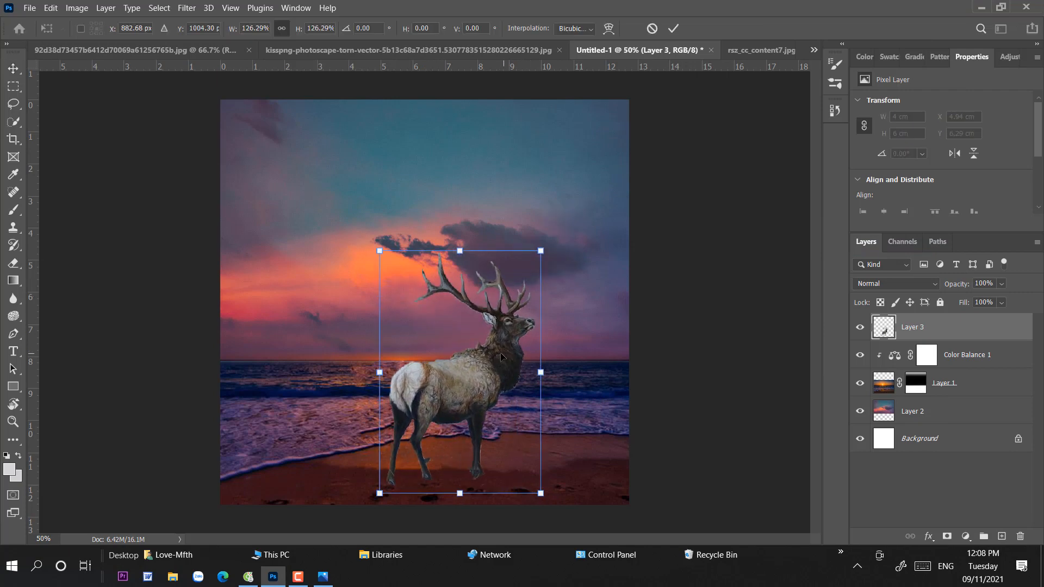
left_click_drag(500, 353, 481, 359)
key("Return")
Clip a Levels adjustment to the elk layer and lower the white output level to 247.
key("b")
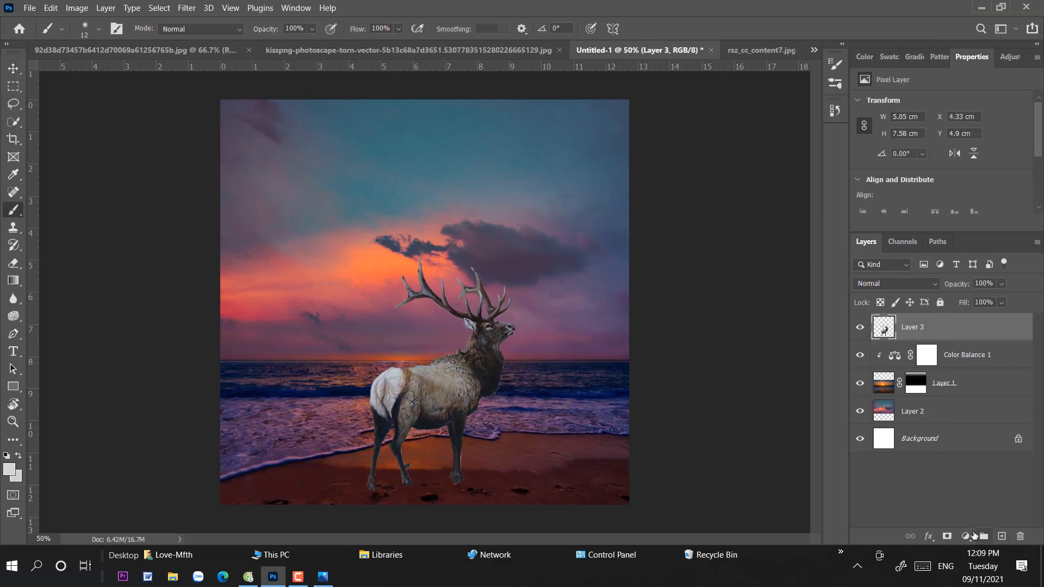
left_click(973, 535)
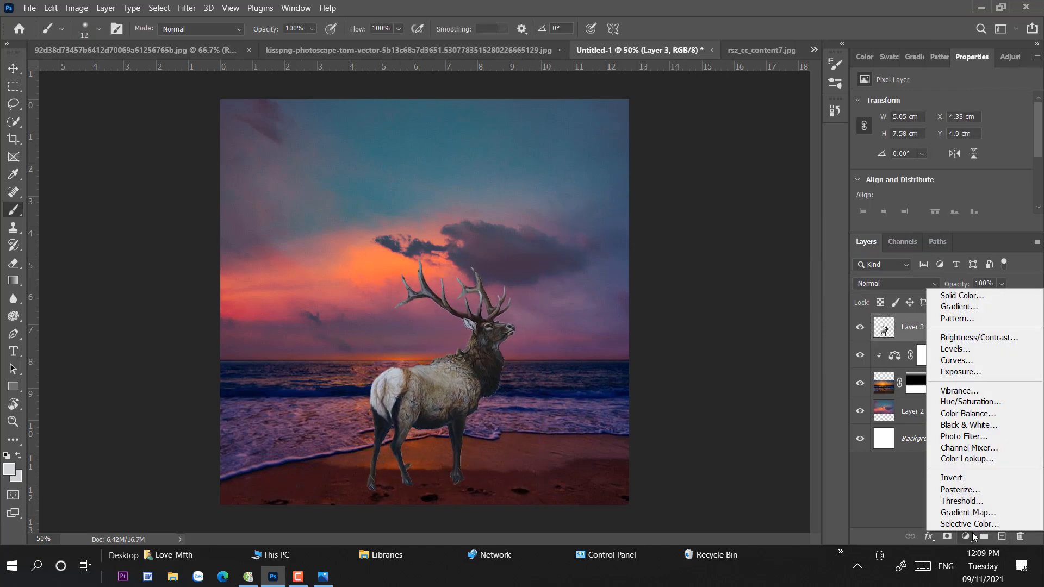
left_click(958, 349)
key("ctrl+alt+g")
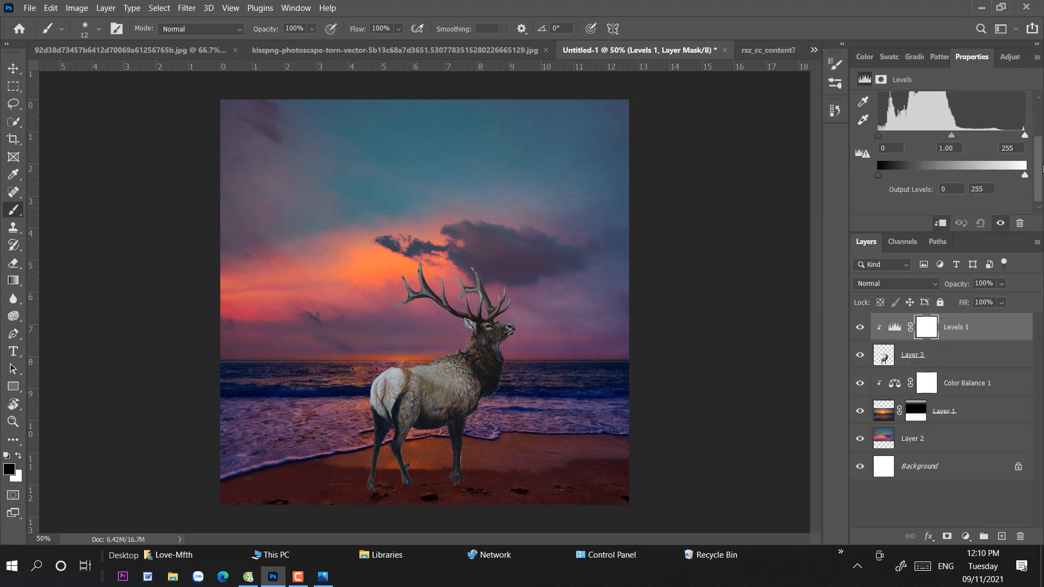
left_click_drag(1024, 174, 1020, 174)
Clip a Color Balance adjustment to the elk with midtones at +11 for Cyan–Red and -18 for Magenta–Green.
left_click(965, 536)
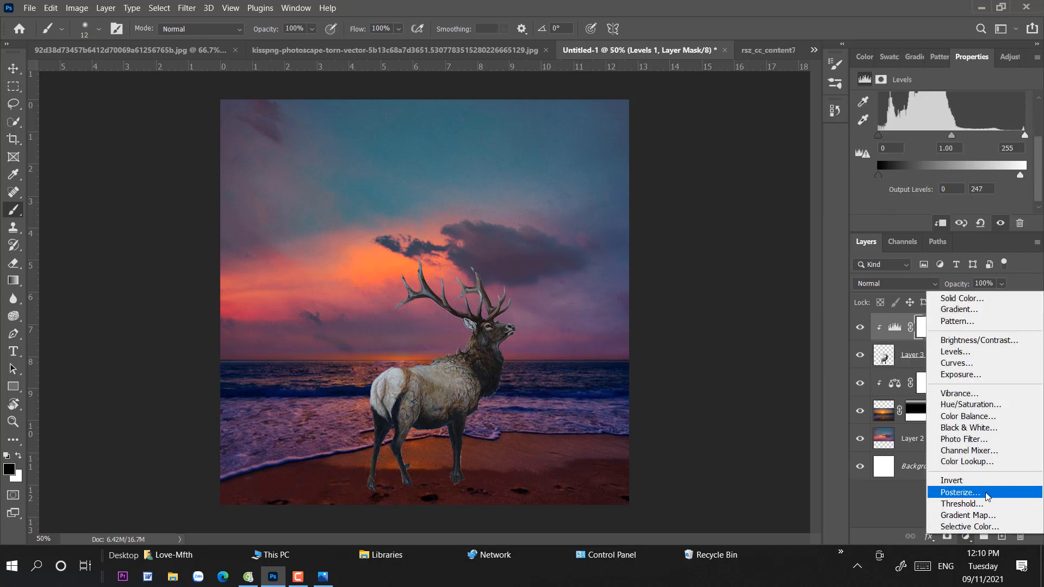
left_click(968, 416)
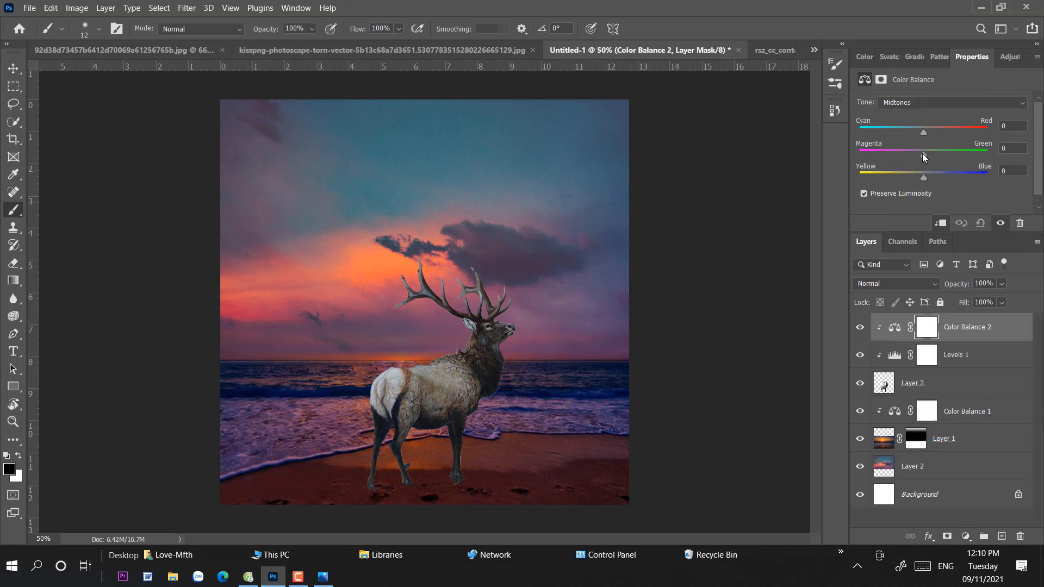
left_click_drag(922, 155, 913, 155)
Clip a Brightness/Contrast adjustment to the elk with brightness -10 and contrast 15.
left_click(965, 536)
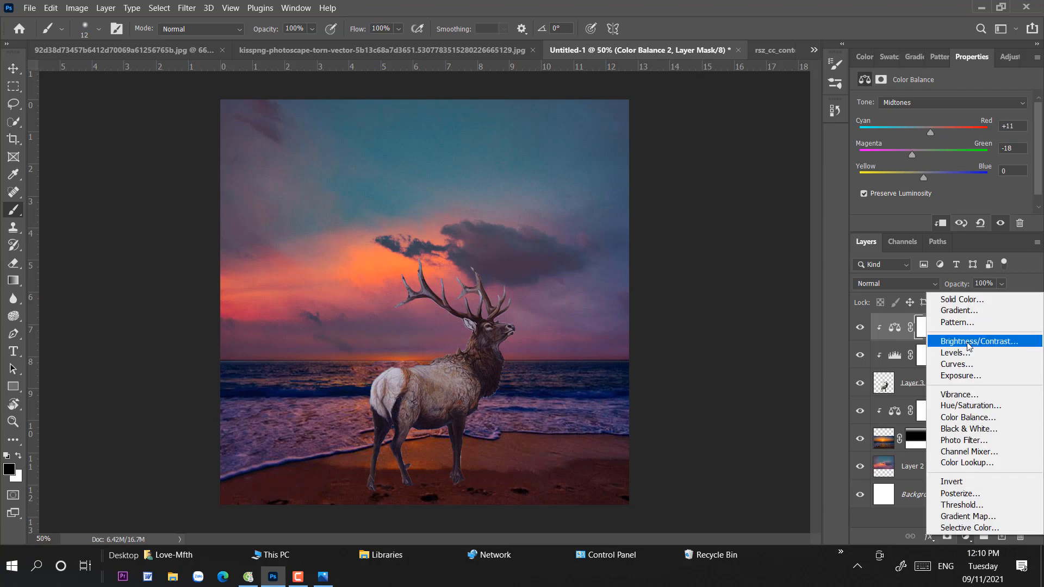
left_click(948, 343)
left_click_drag(942, 140, 953, 165)
Clip a Vibrance adjustment to the elk with vibrance +12 and saturation +18.
left_click(965, 537)
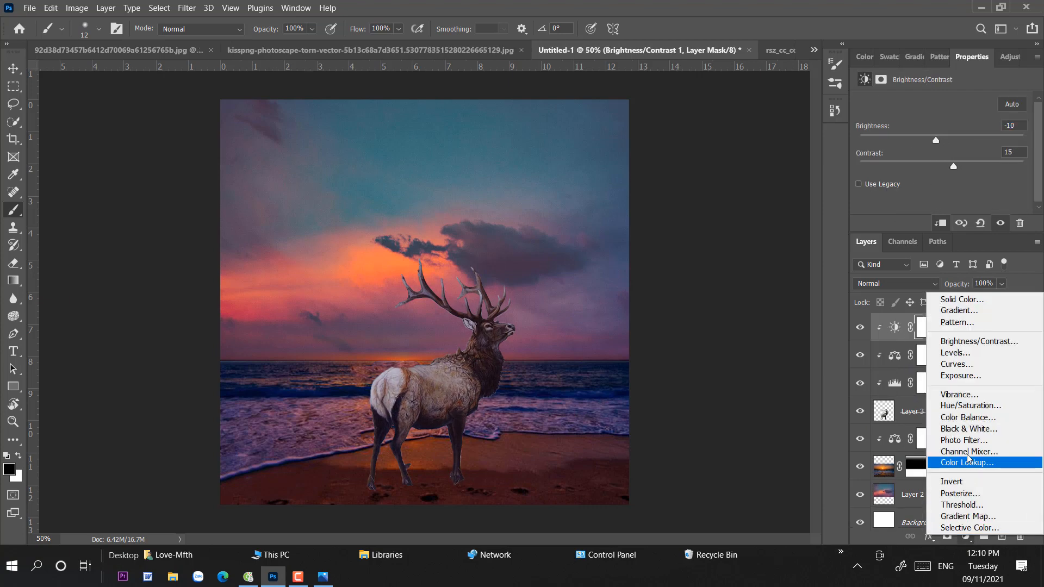
left_click(967, 395)
left_click_drag(941, 114, 954, 141)
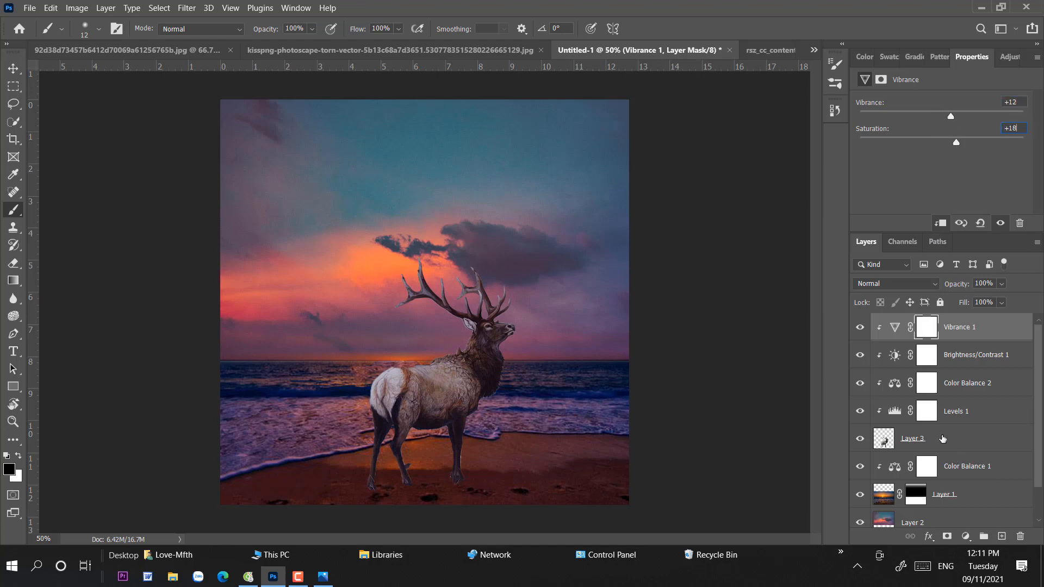
Try merging the elk with its clipped adjustments and cleaning up its edges on a new layer mask.
left_click(942, 438, "shift")
right_click(942, 438)
left_click(837, 388)
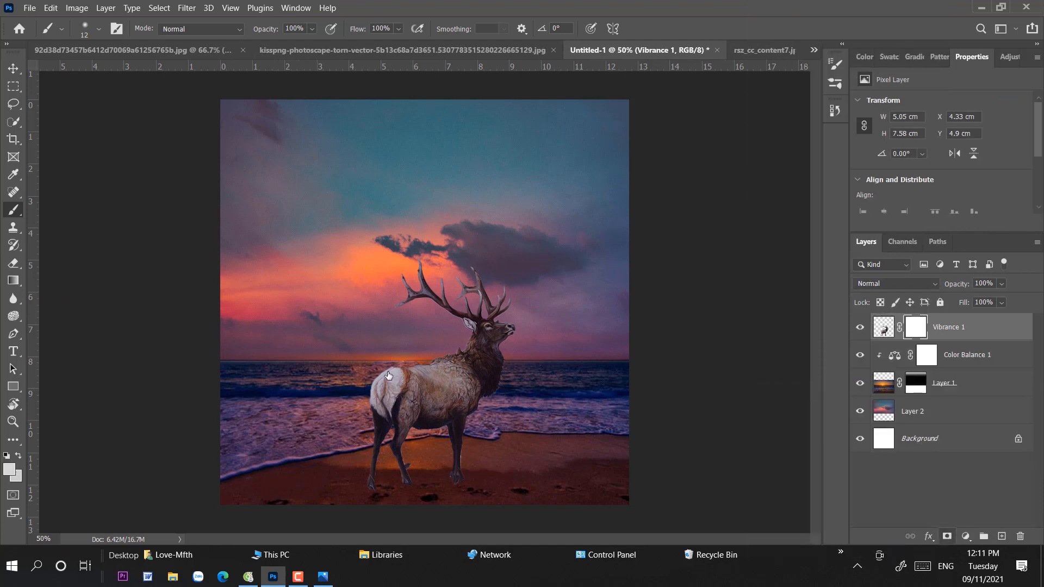
key("ctrl+plus")
key("ctrl+plus")
left_click_drag(491, 284, 472, 94)
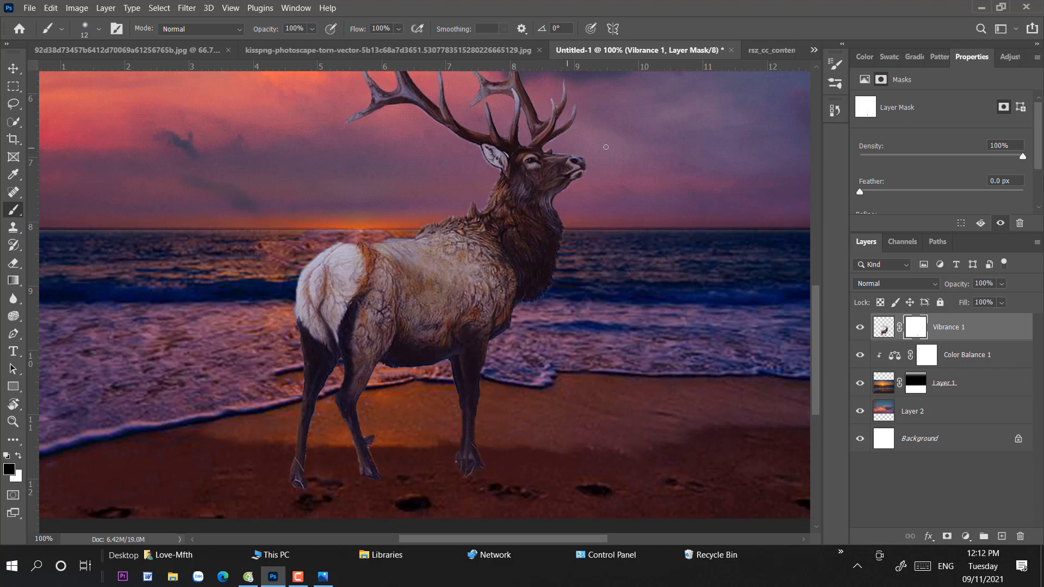
key("v")
key("ctrl+minus")
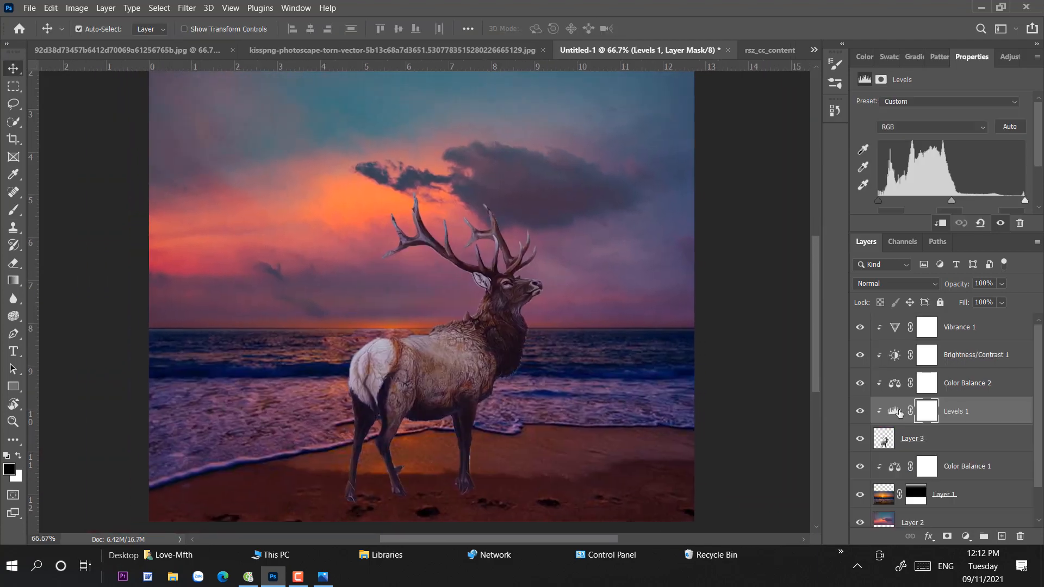
Paint black on the Levels 1 mask over parts of the elk with a 44 px brush.
key("b")
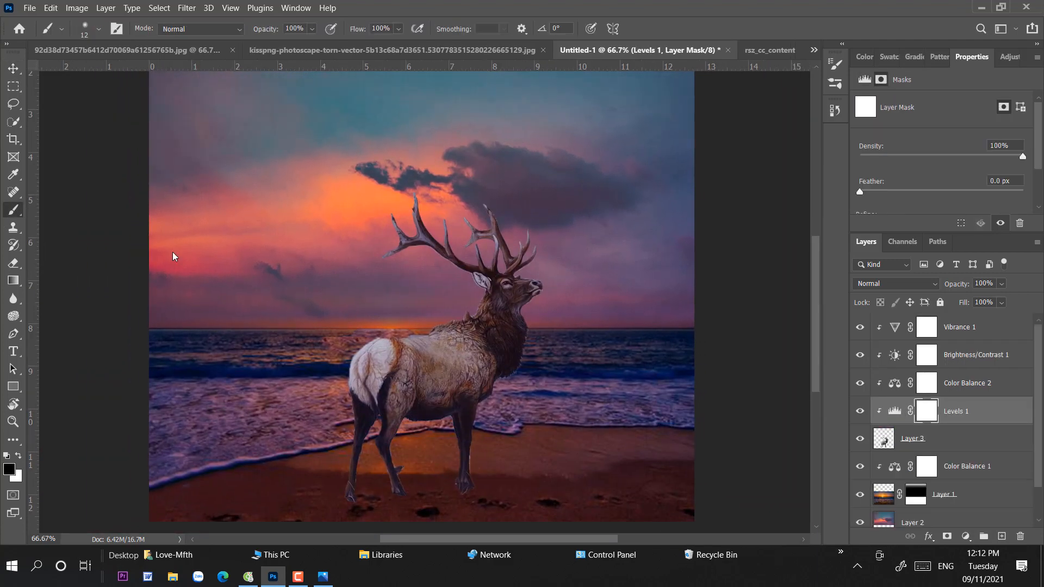
right_click(543, 281)
type("44")
key("Return")
Paint black on the Color Balance 2 and Brightness/Contrast 1 masks over the elk, reducing the brush opacity to 62%.
left_click(937, 388)
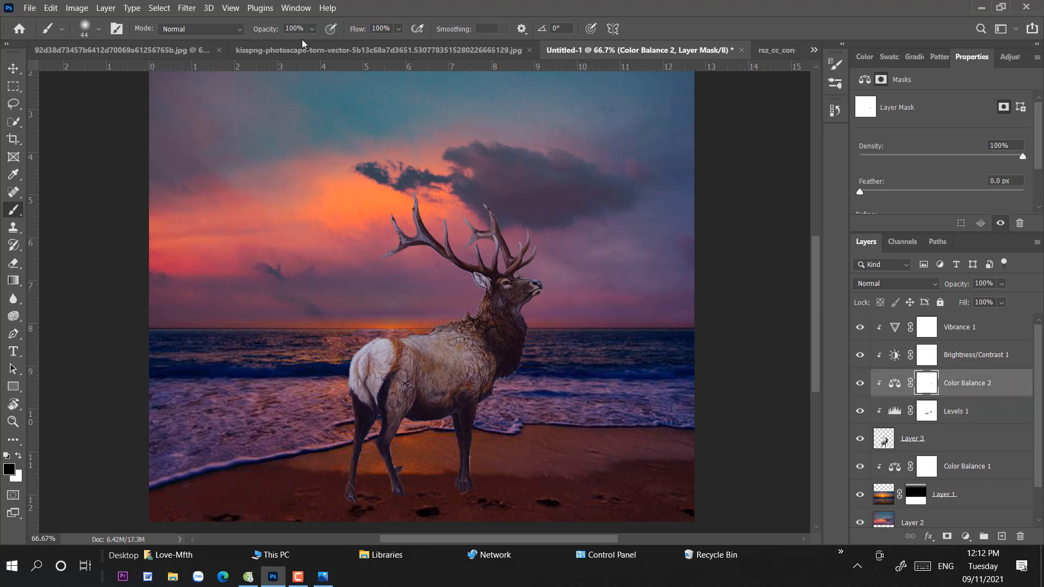
key("6")
key("2")
key("alt+bracketright")
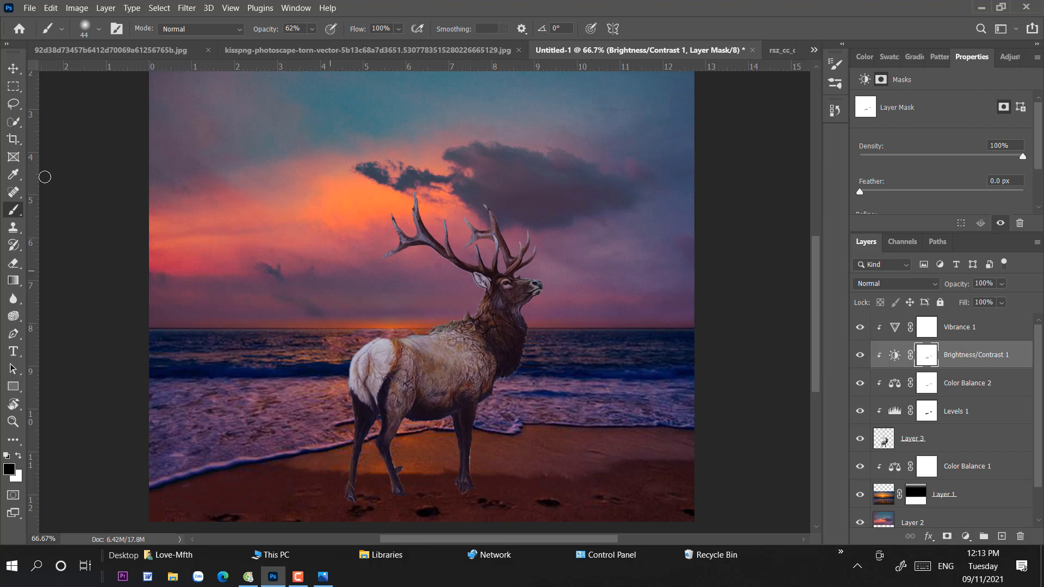
Restore the brush opacity to 100% and refine the masks of Levels 1, Color Balance 2, Brightness/Contrast 1 and Vibrance 1.
left_click(926, 412)
key("0")
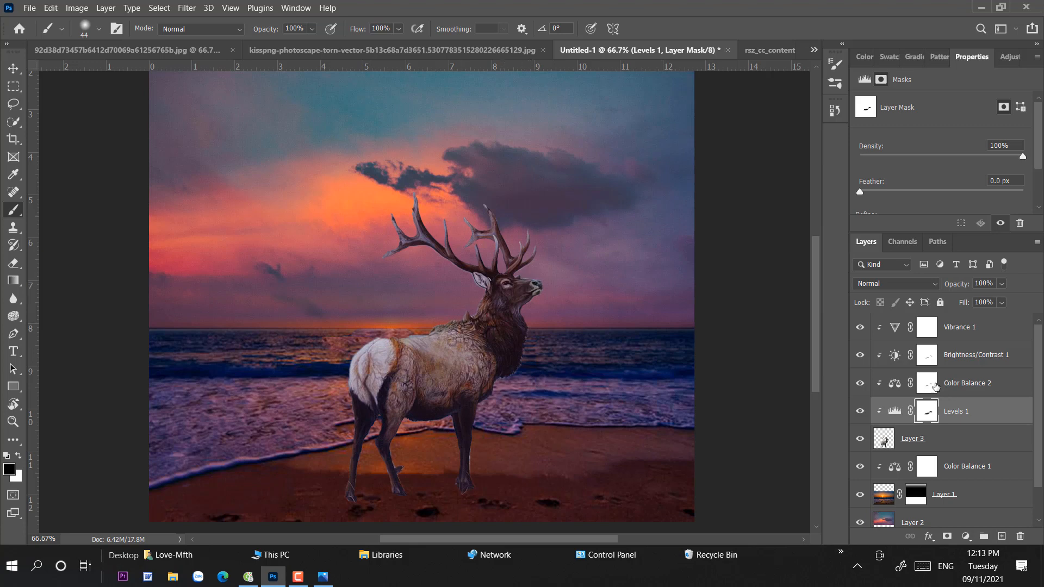
left_click(935, 386)
left_click(947, 364)
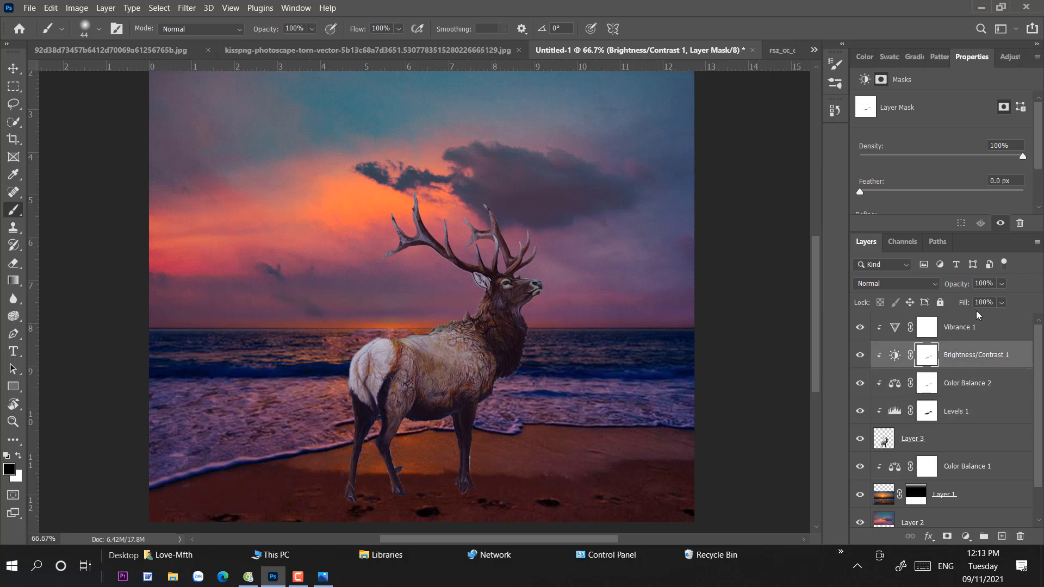
key("alt+bracketright")
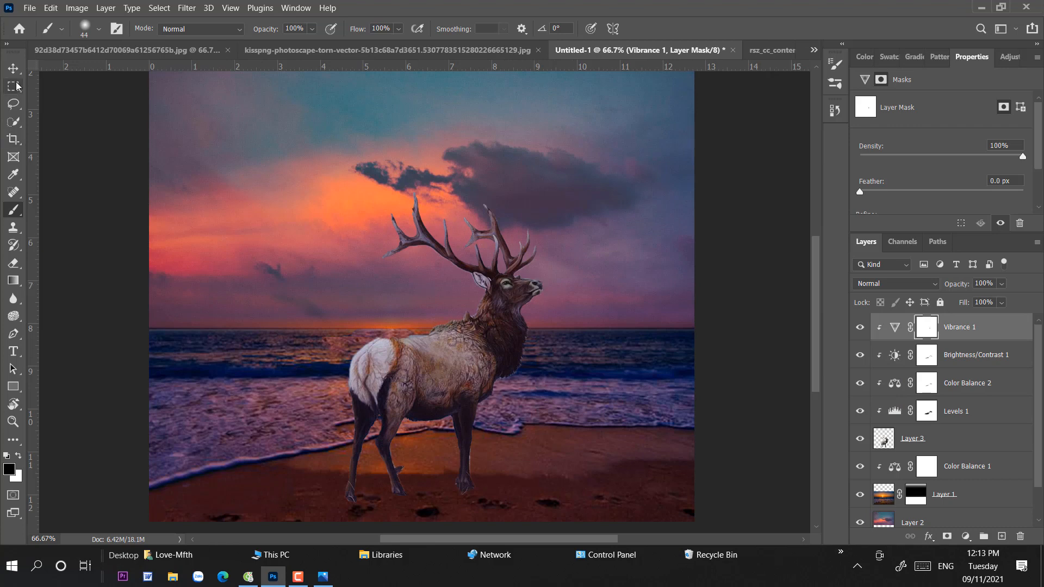
Merge the elk layer and its four clipped adjustment layers into one layer.
left_click(13, 68)
left_click(956, 438)
left_click(961, 328, "shift")
right_click(960, 329)
left_click(810, 387)
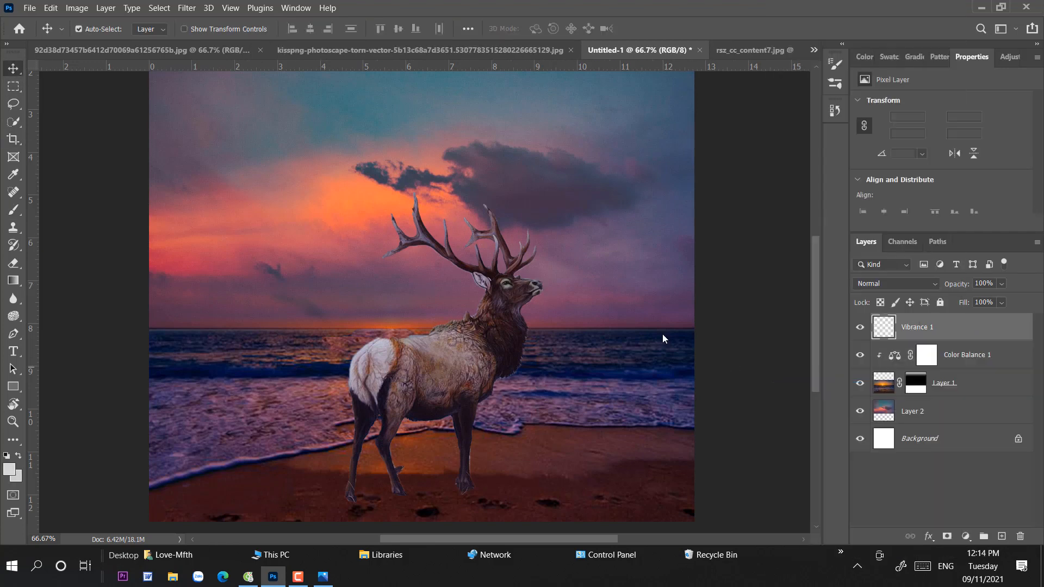
Mask the merged elk layer and paint black along the elk's leftover edges with a 10 px soft brush.
key("ctrl+plus")
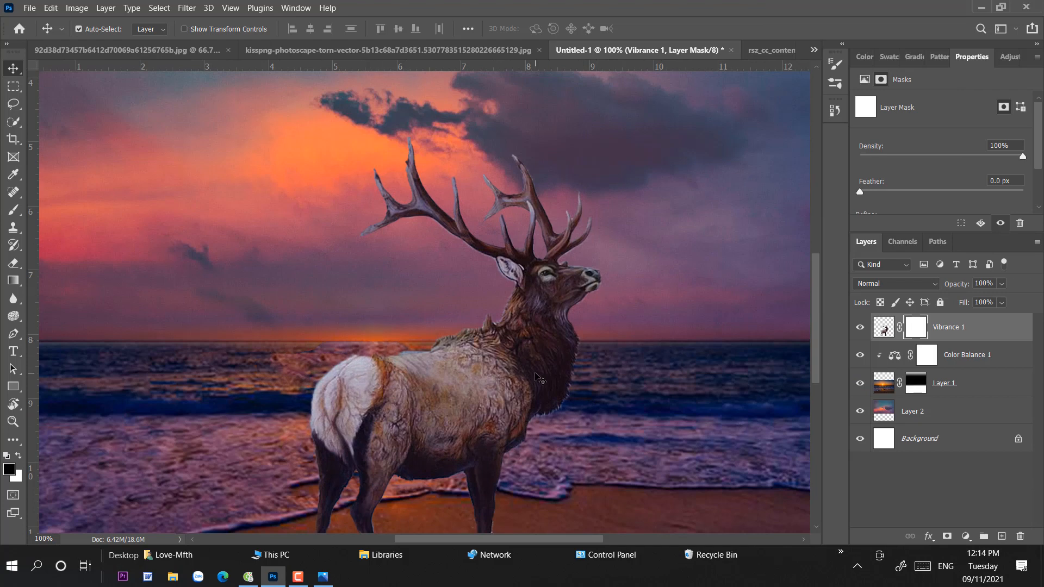
left_click_drag(536, 375, 497, 254)
key("b")
right_click(476, 401)
left_click_drag(555, 333, 551, 332)
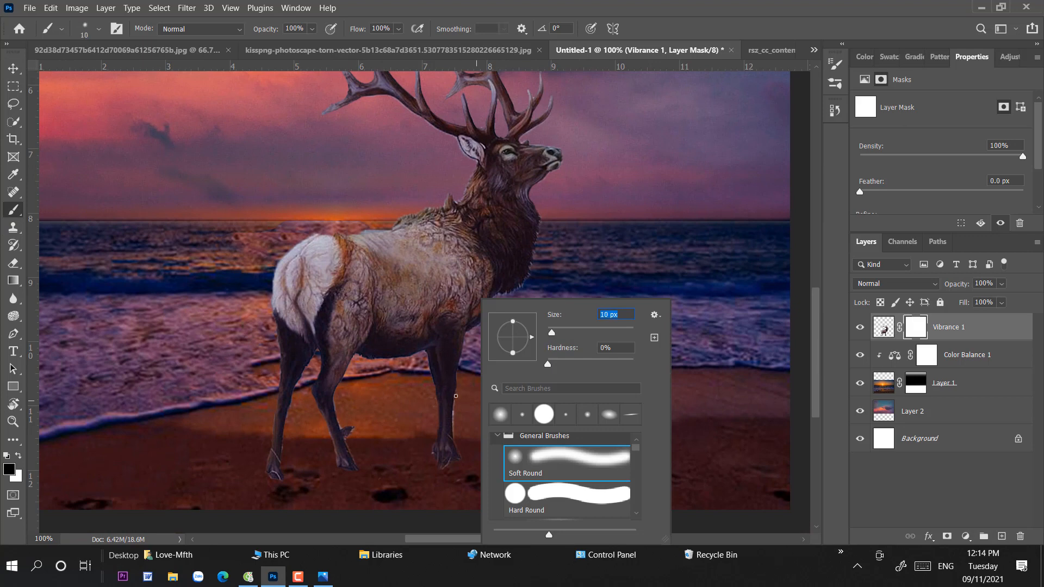
left_click(455, 396)
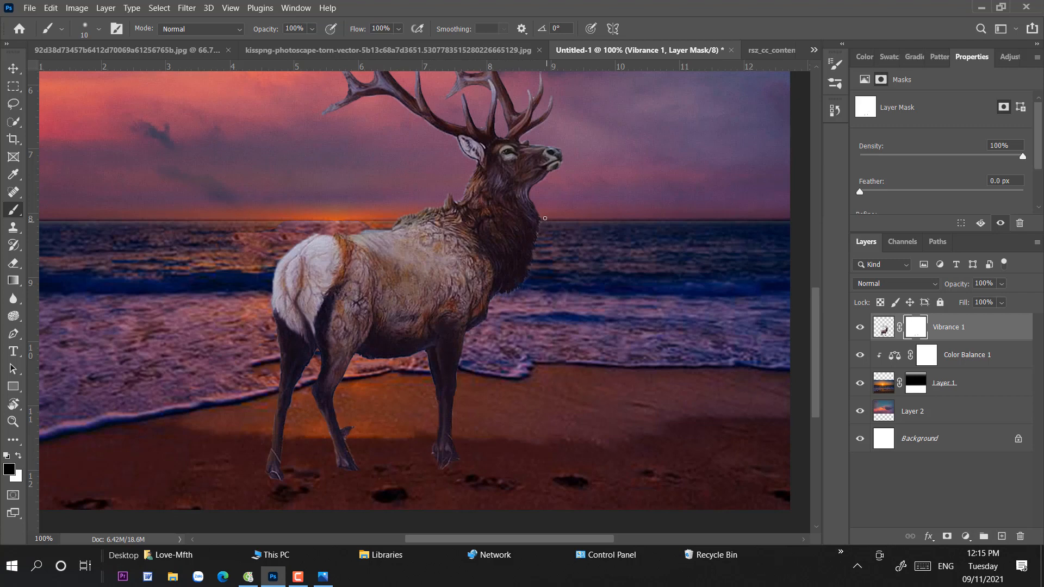
left_click(9, 69)
Create a new empty layer between the elk layer and Color Balance 1 for painting the shadow.
scroll(517, 263, "down", 3)
key("alt+[")
key("ctrl+shift+alt+n")
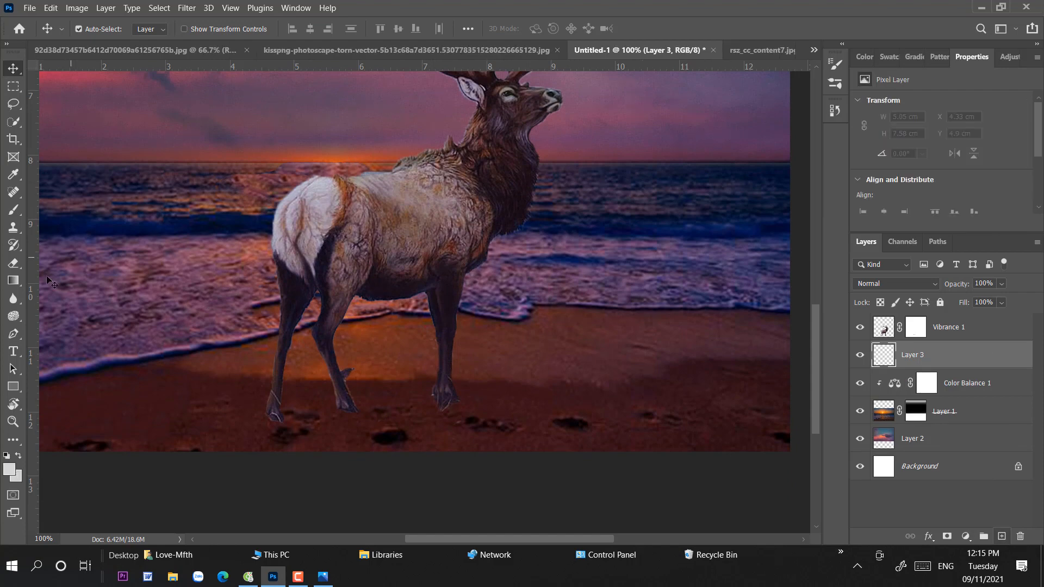
left_click(14, 209)
right_click(333, 415)
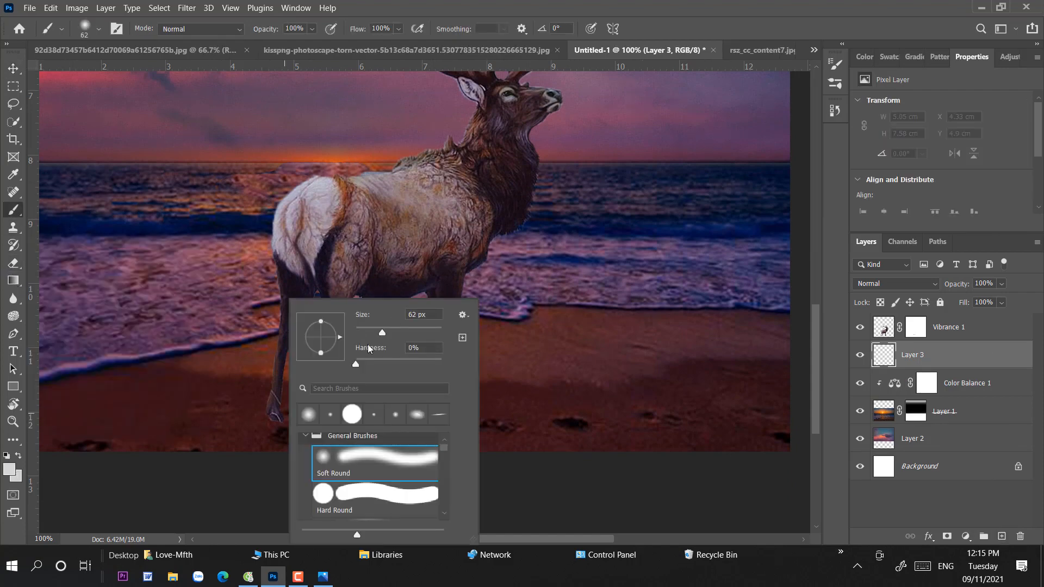
left_click(271, 409)
left_click(272, 412)
key("ctrl+z")
Paint black contact shadows under the elk's hooves on Layer 3 with a flattened 62 px soft brush.
right_click(292, 367)
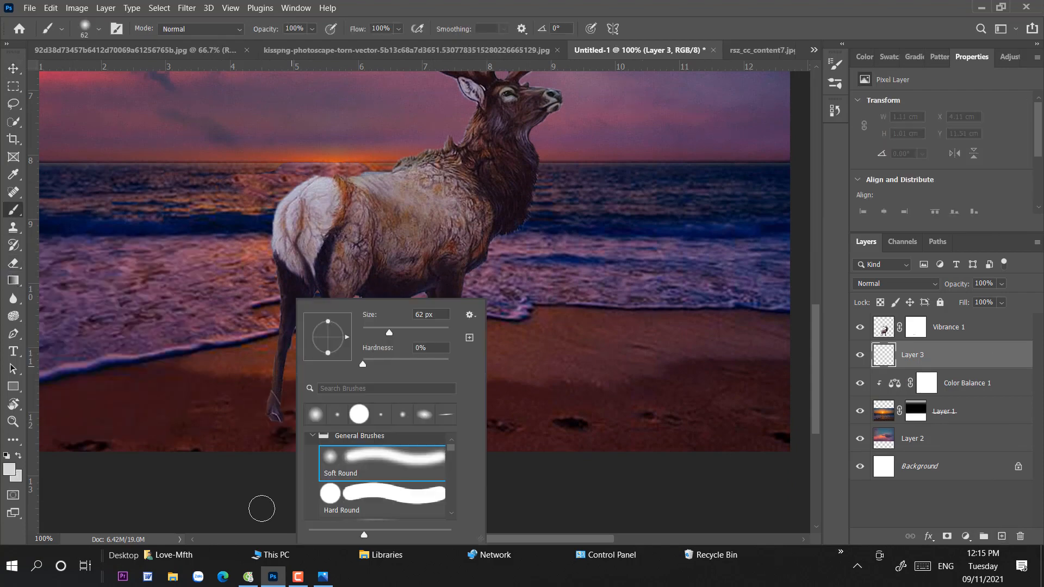
left_click(8, 468)
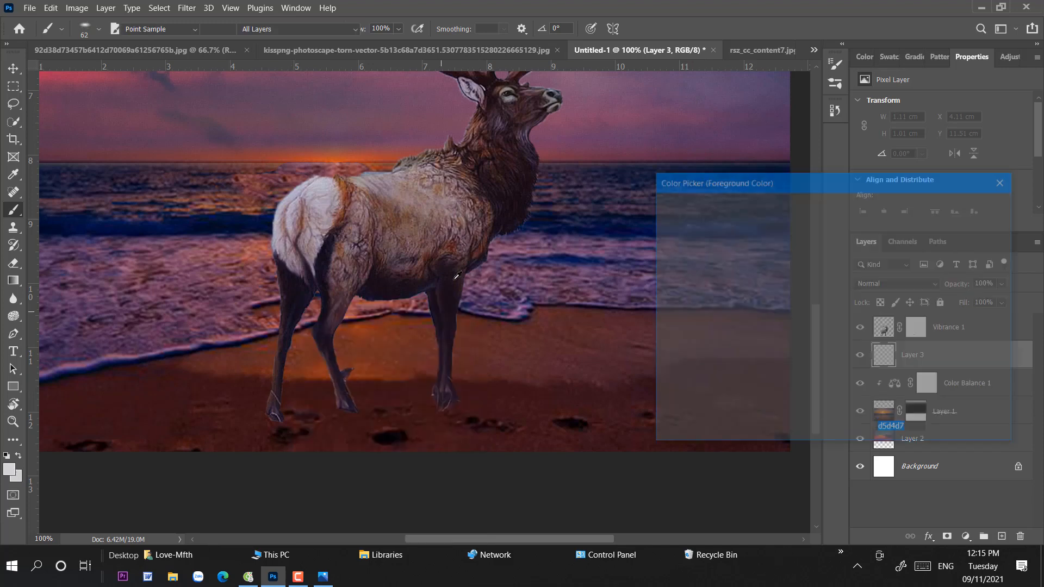
left_click(698, 375)
left_click(992, 209)
mouse_move(267, 420)
left_mouse_down()
mouse_move(287, 419)
mouse_move(278, 418)
left_mouse_up()
left_click_drag(344, 411, 357, 412)
left_click_drag(447, 406, 463, 402)
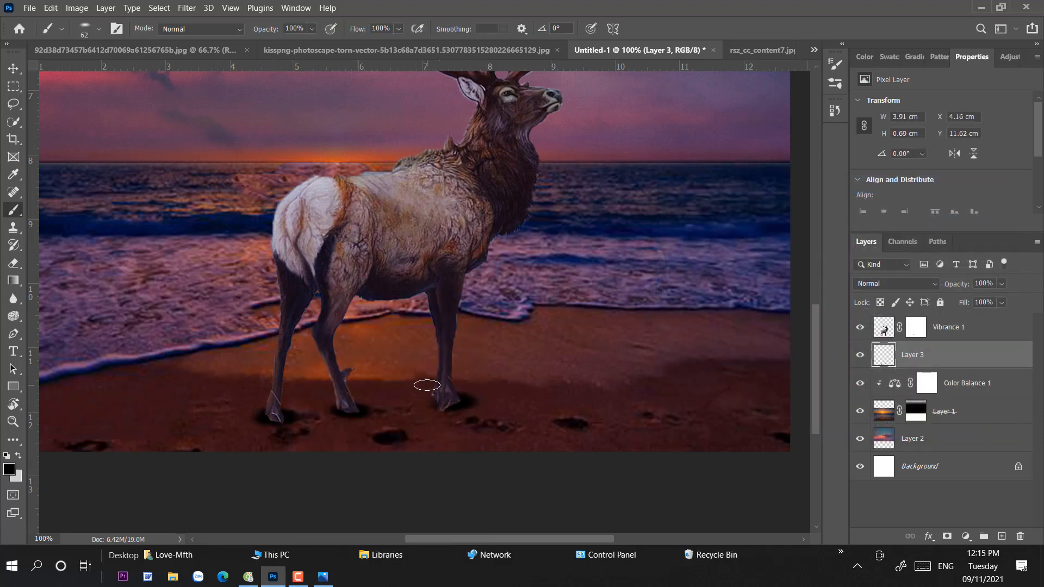
key("ctrl+minus")
key("ctrl+minus")
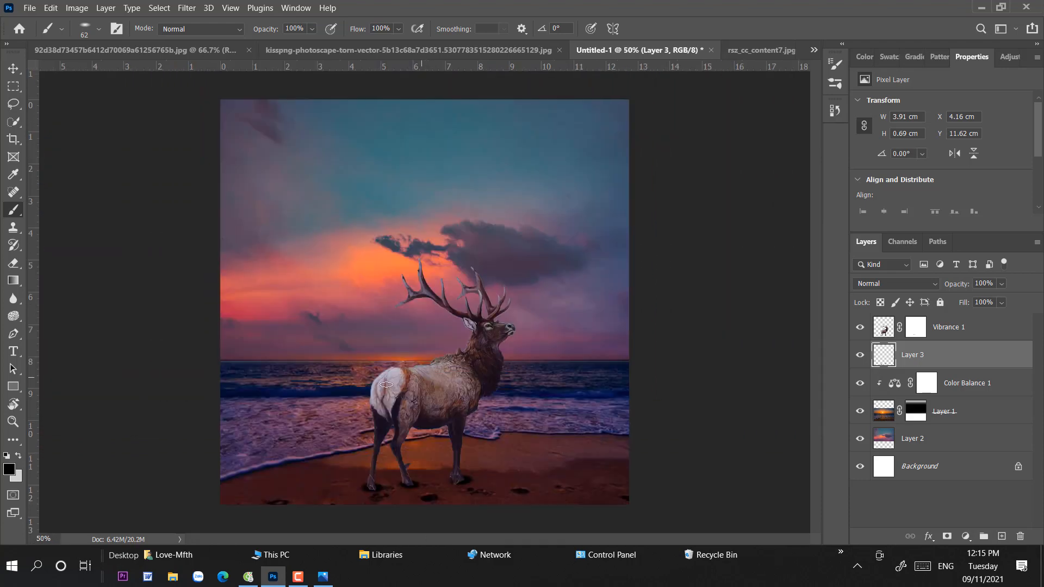
left_click(13, 68)
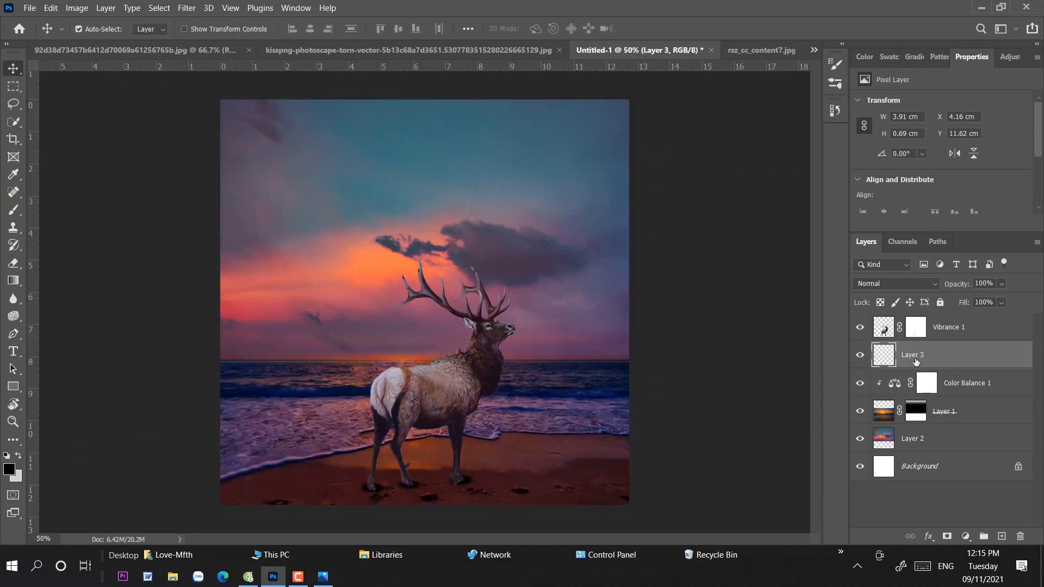
Load the elk's outline as a selection, fill it with black on Layer 3 and deselect.
left_click(883, 327, "ctrl")
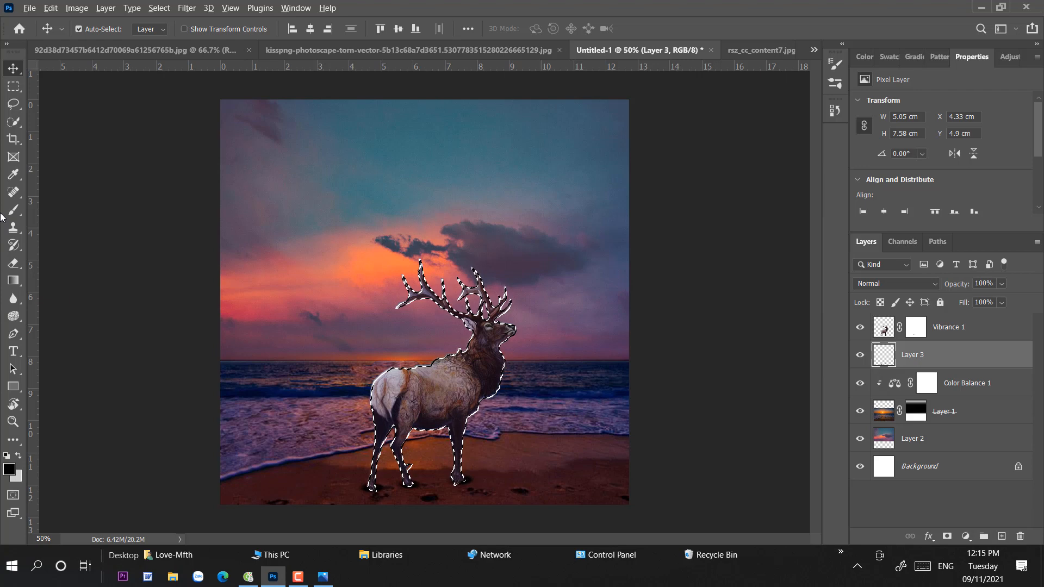
key("alt+BackSpace")
key("ctrl+d")
Flip the black elk silhouette upside down, scale it to 79.89% and place it below the elk's hooves.
key("ctrl+t")
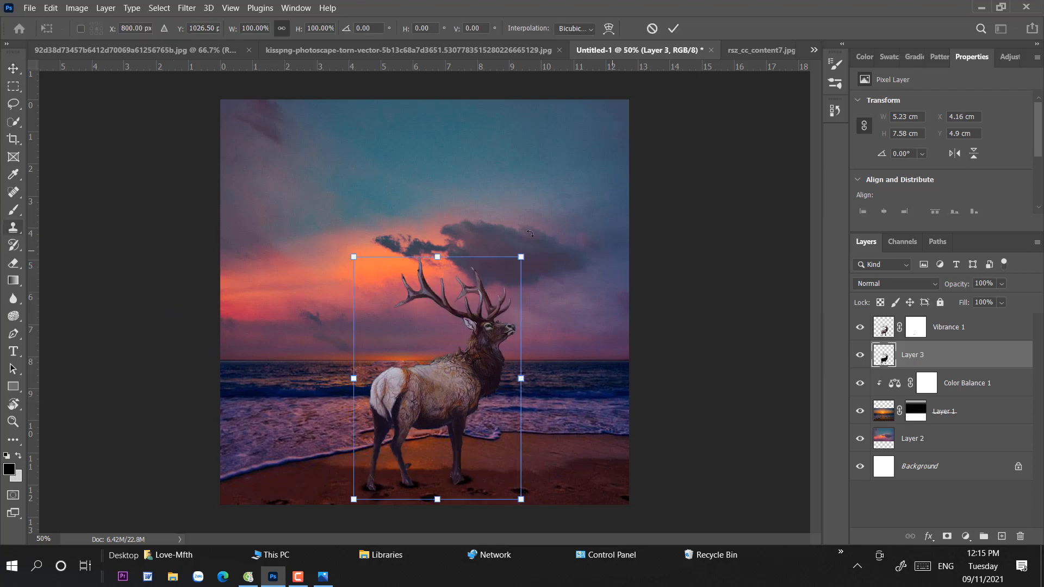
left_click_drag(437, 257, 434, 586)
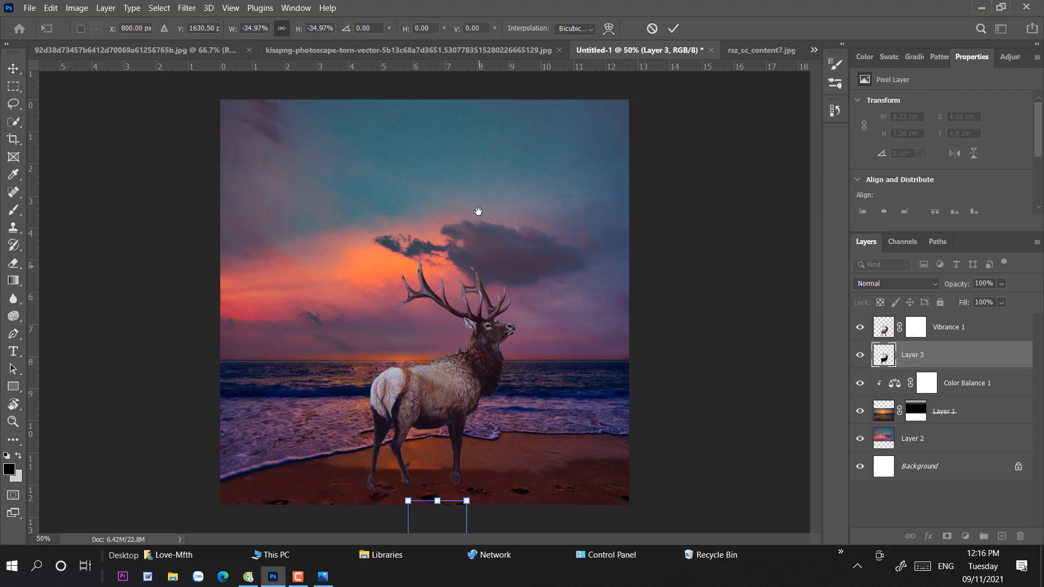
left_click_drag(444, 511, 437, 168)
left_click_drag(430, 241, 430, 352)
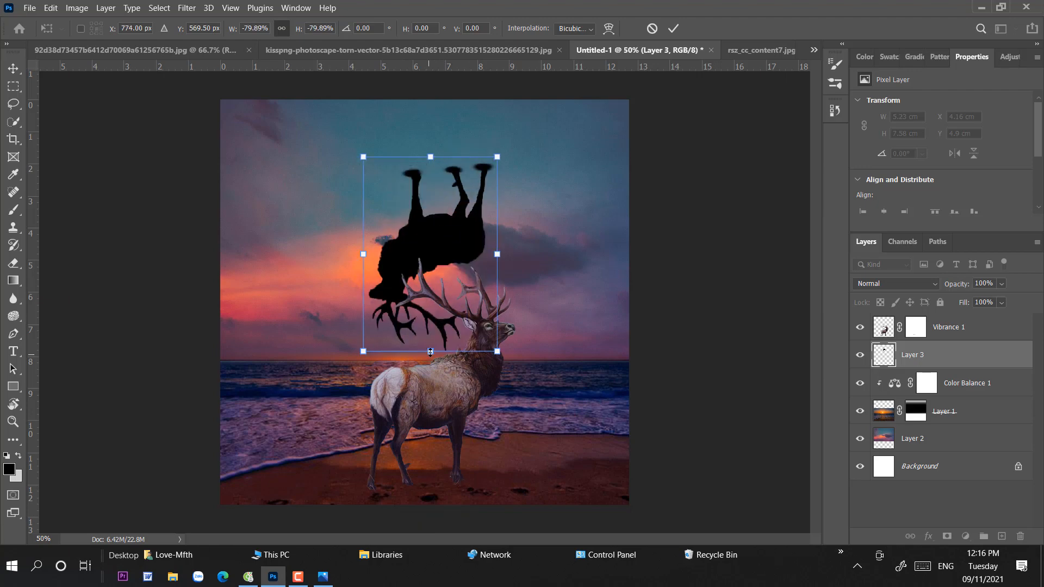
left_click_drag(473, 234, 425, 529)
Flip the shadow silhouette horizontally and warp it so its legs line up with the elk's hooves.
right_click(430, 495)
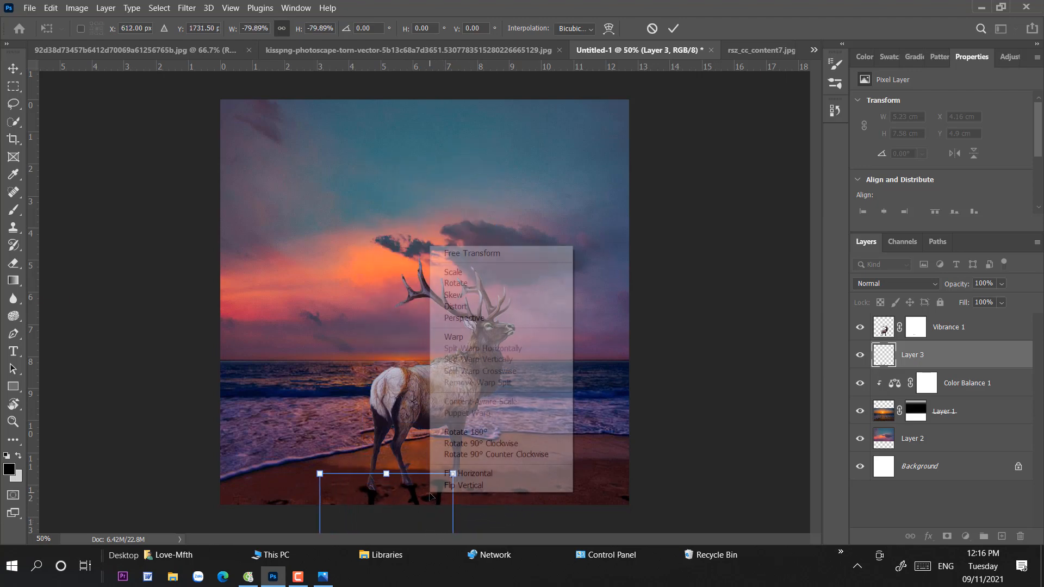
left_click(466, 474)
left_click_drag(407, 495, 458, 482)
left_click(609, 30)
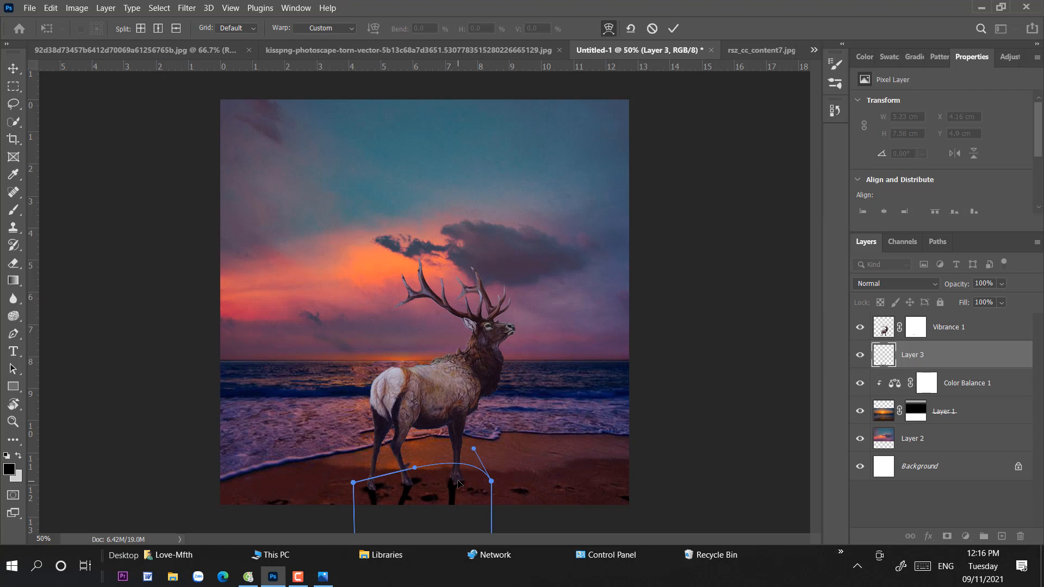
left_click(13, 68)
Erase the excess shadow around the hooves on Layer 3 with a 37 px soft round eraser.
key("ctrl+plus")
key("ctrl+plus")
left_click_drag(469, 398, 465, 83)
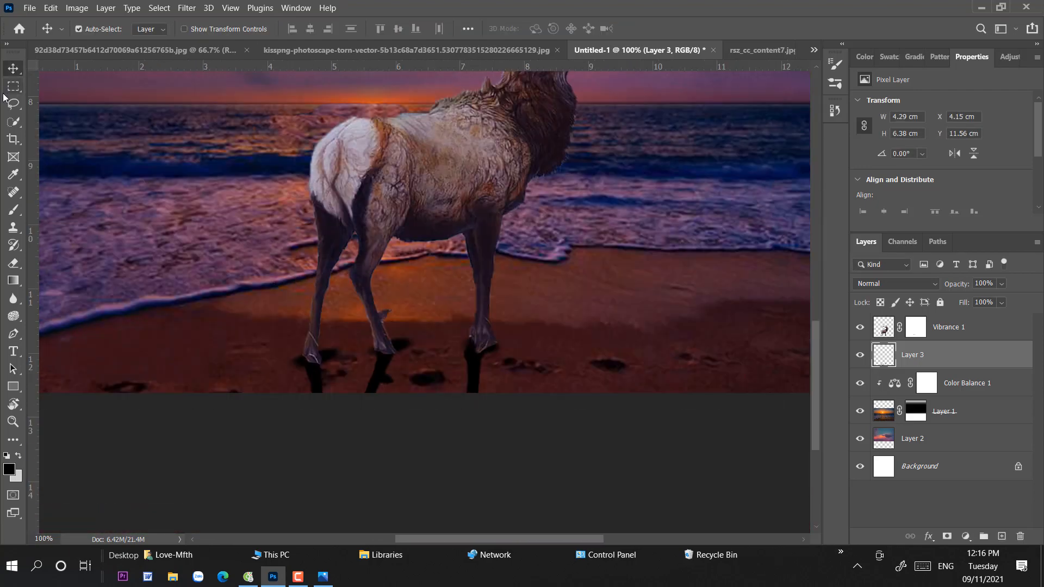
left_click(13, 263)
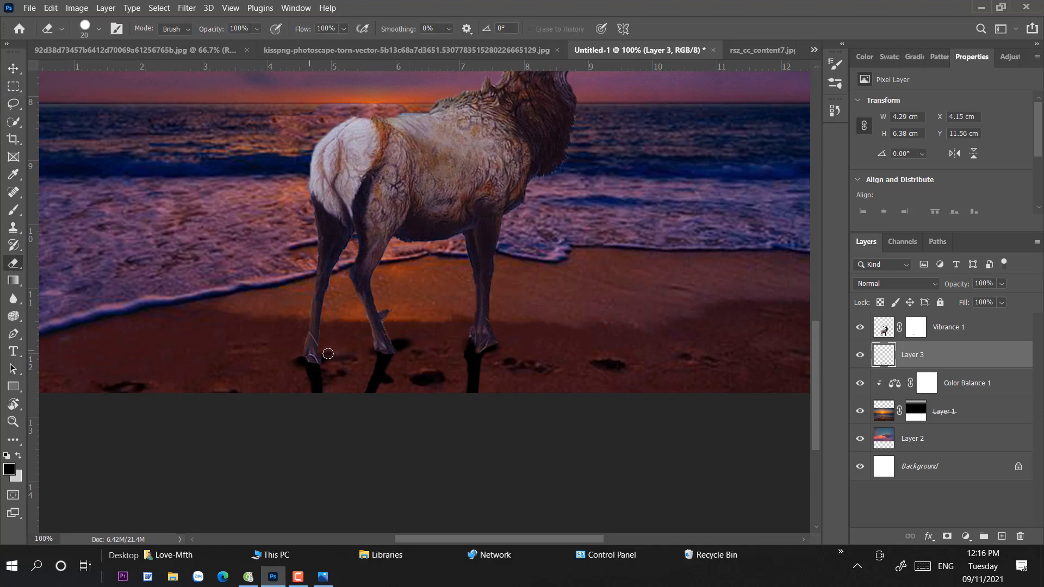
left_click(89, 11)
left_click(173, 62)
left_click(99, 29)
left_click(74, 196)
right_click(437, 360)
left_click(551, 332)
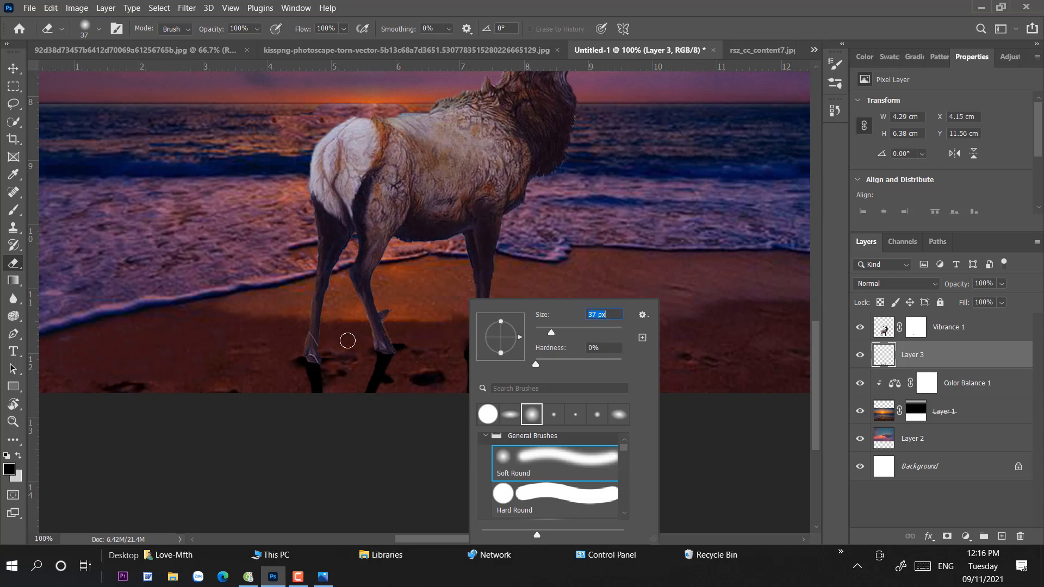
left_click_drag(348, 341, 281, 368)
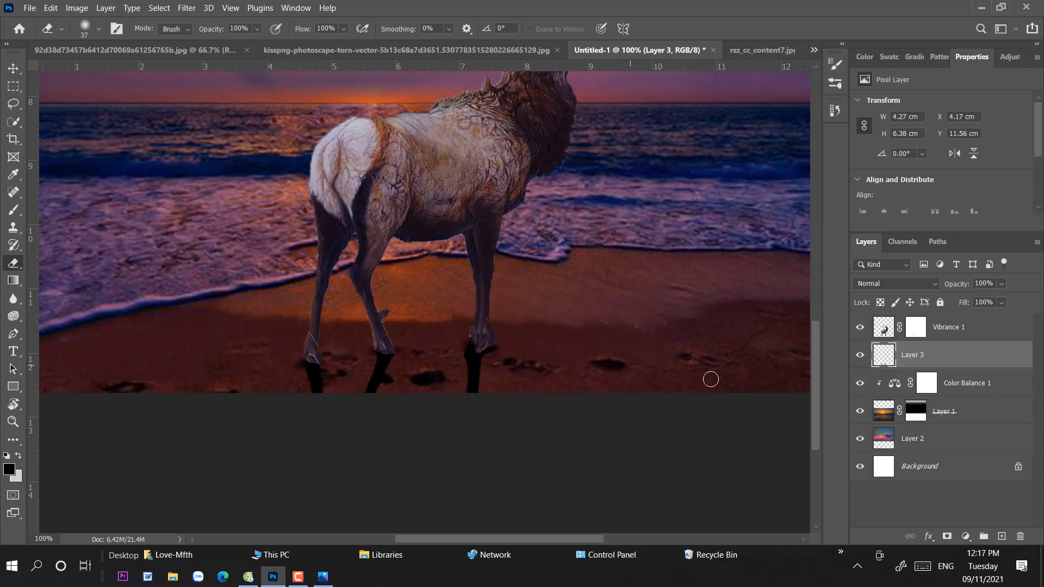
left_click(12, 67)
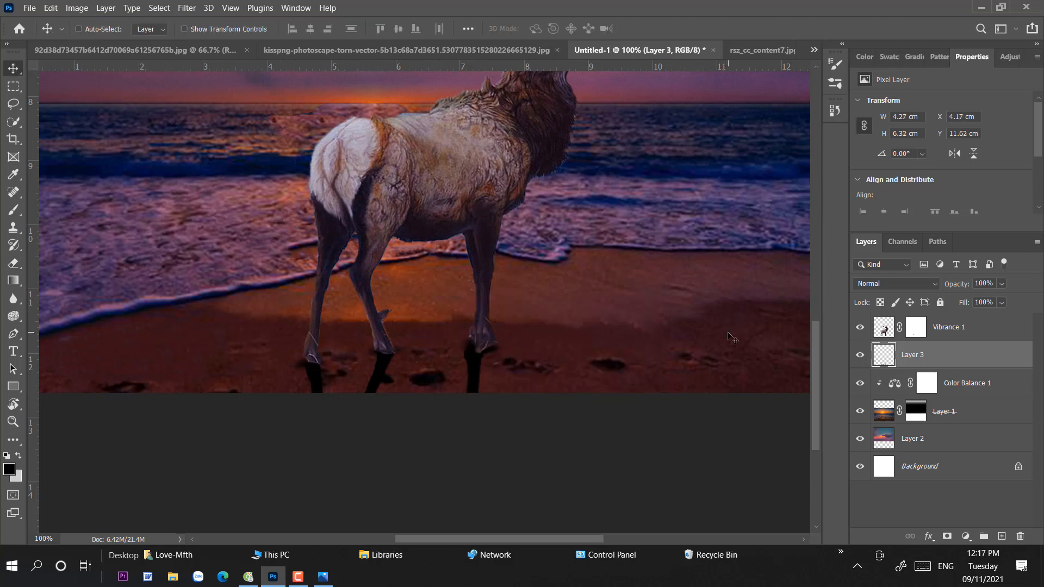
key("ctrl+t")
left_click_drag(551, 530, 533, 523)
key("ctrl+z")
Soften the shadow on Layer 3 with a 3 px Gaussian Blur and lower the layer's opacity.
mouse_move(218, 170)
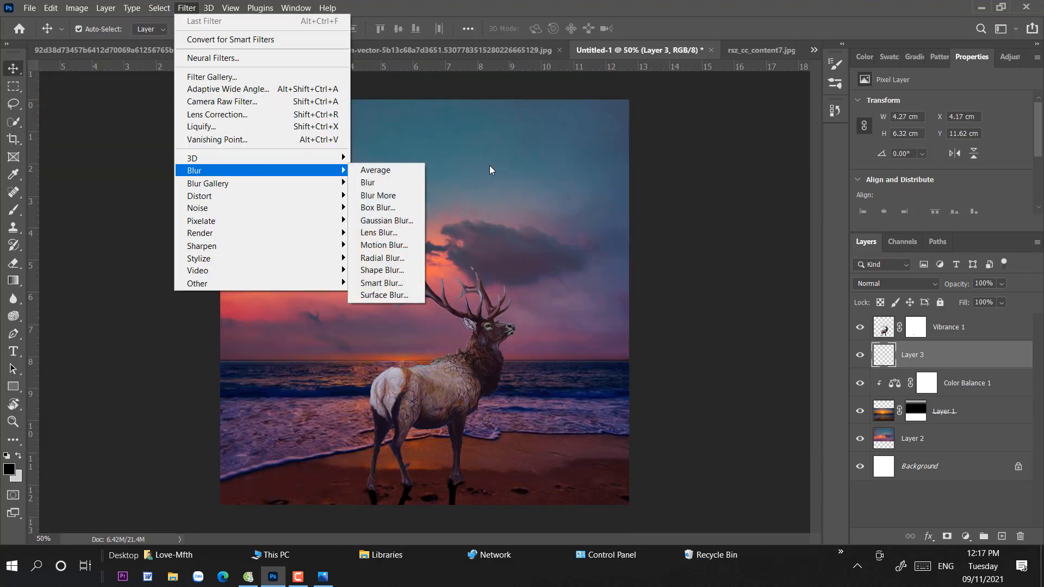
left_click(378, 211)
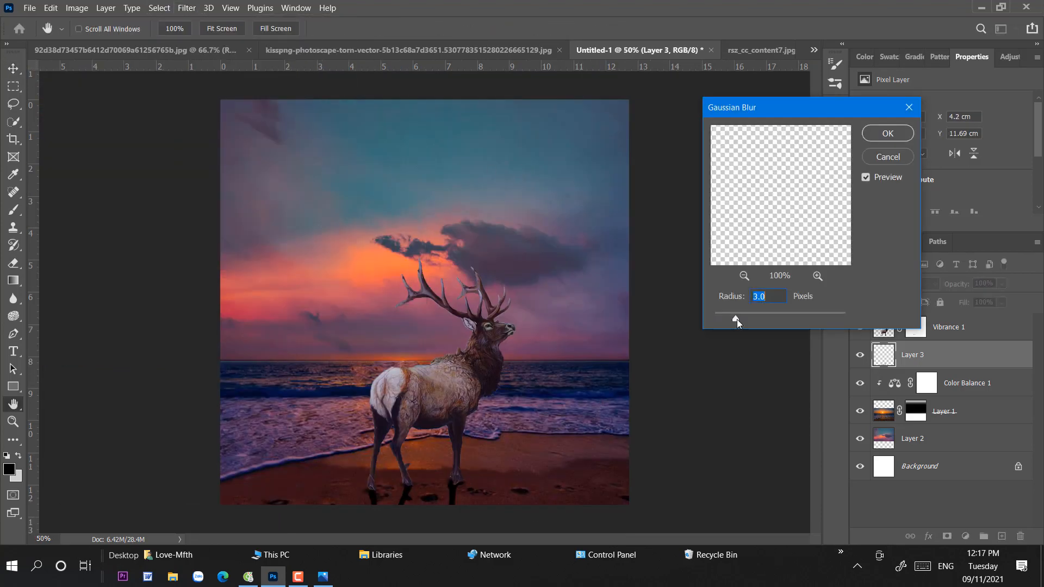
left_click(880, 134)
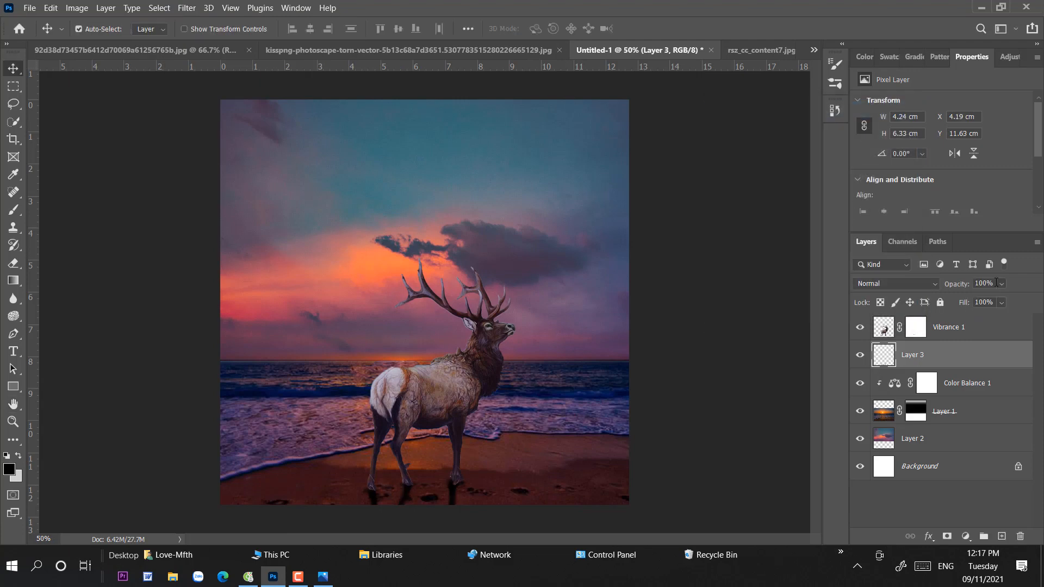
left_click_drag(1000, 283, 1000, 299)
left_click(682, 269)
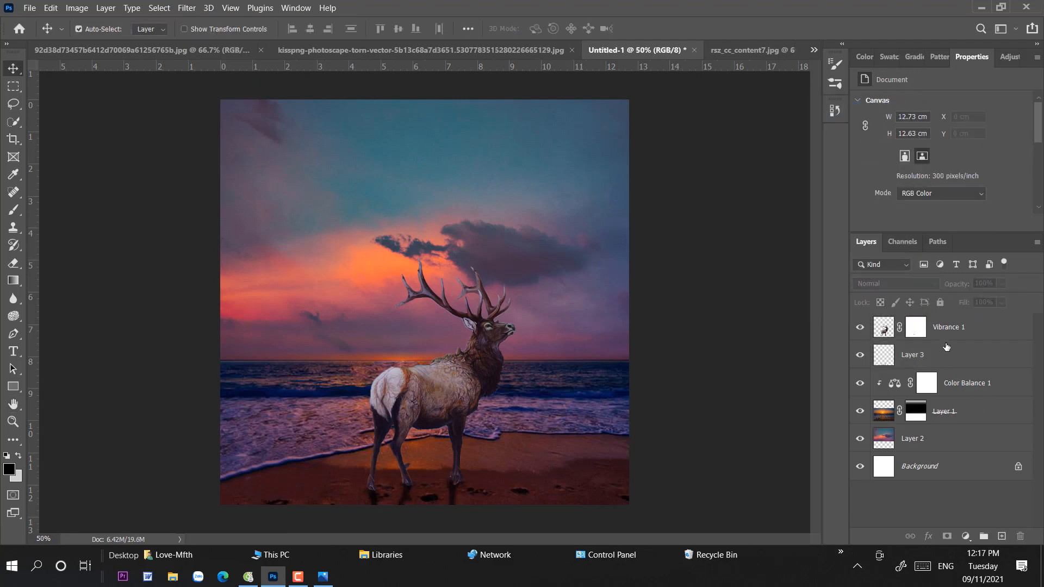
Create a new layer above the elk layer and load the elk's outline as a selection on it.
left_click(947, 334)
left_click(1002, 535)
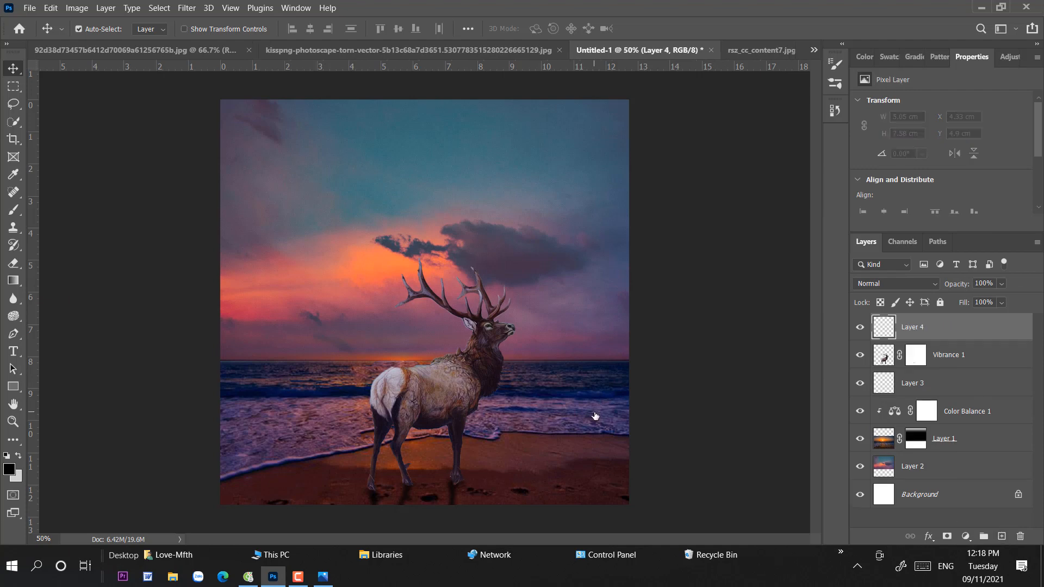
scroll(594, 415, "up", 3)
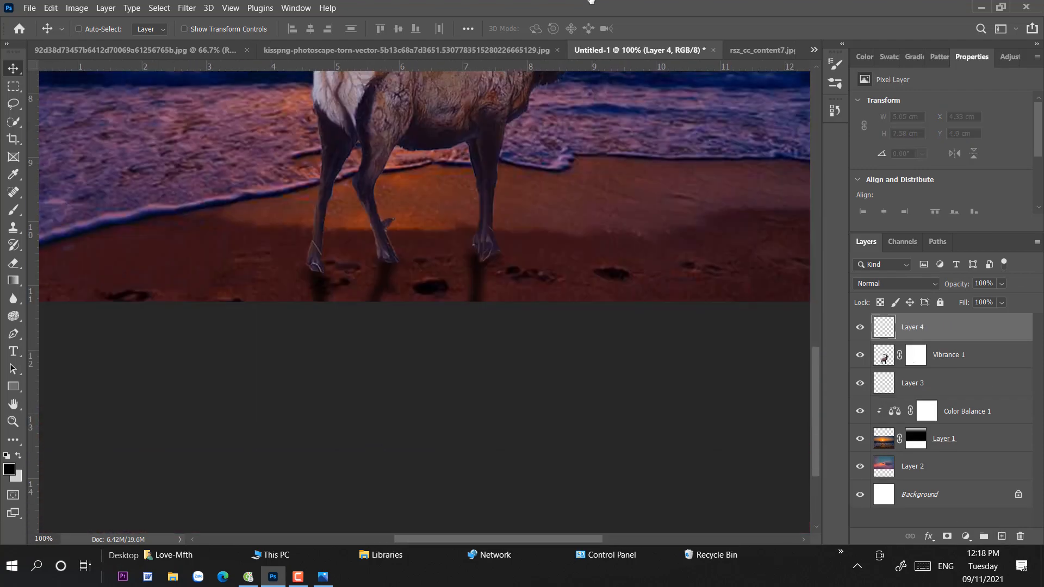
left_click_drag(592, 1, 597, 11)
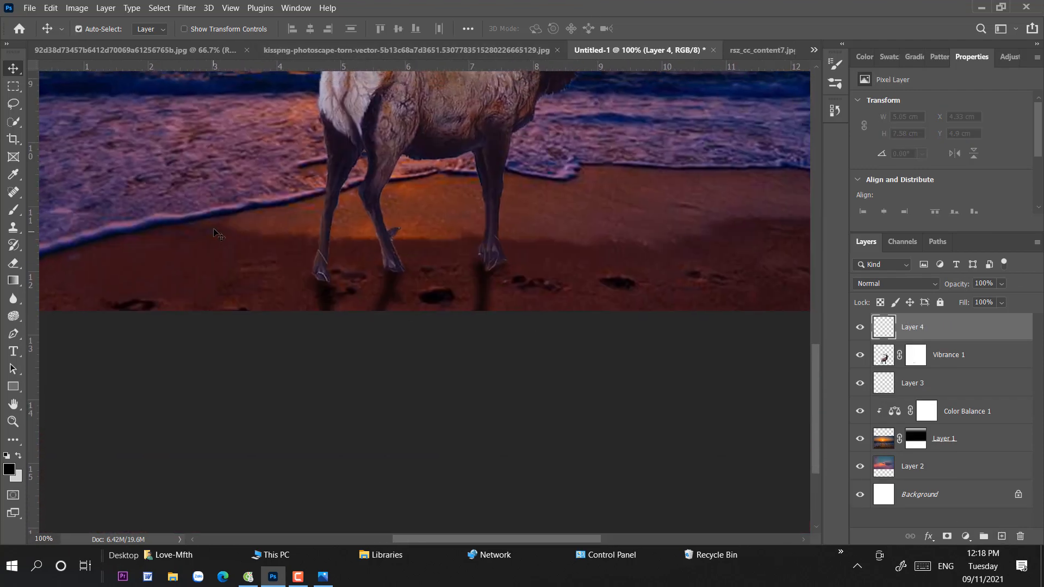
left_click(13, 211)
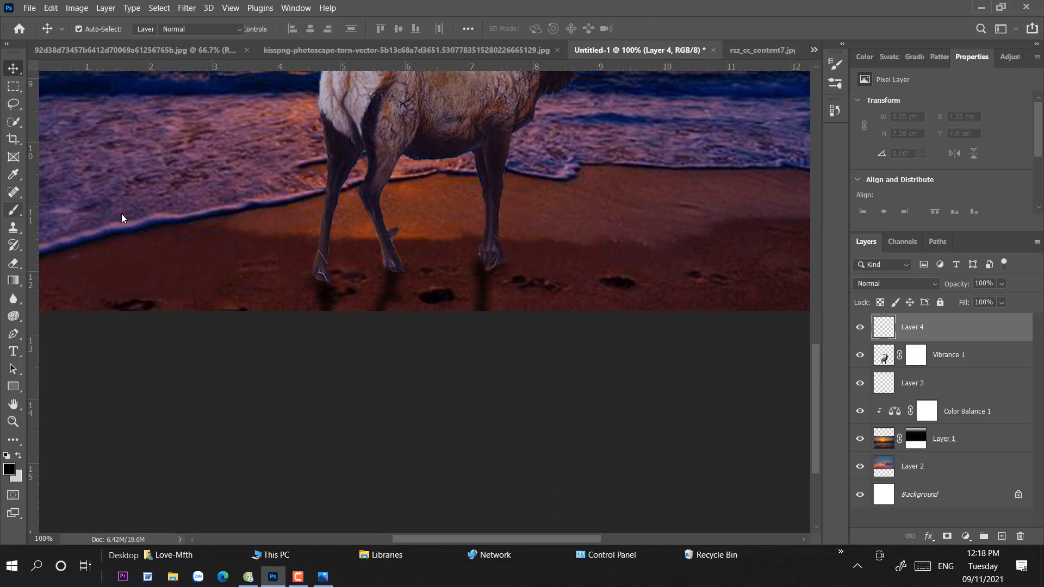
left_click(885, 357)
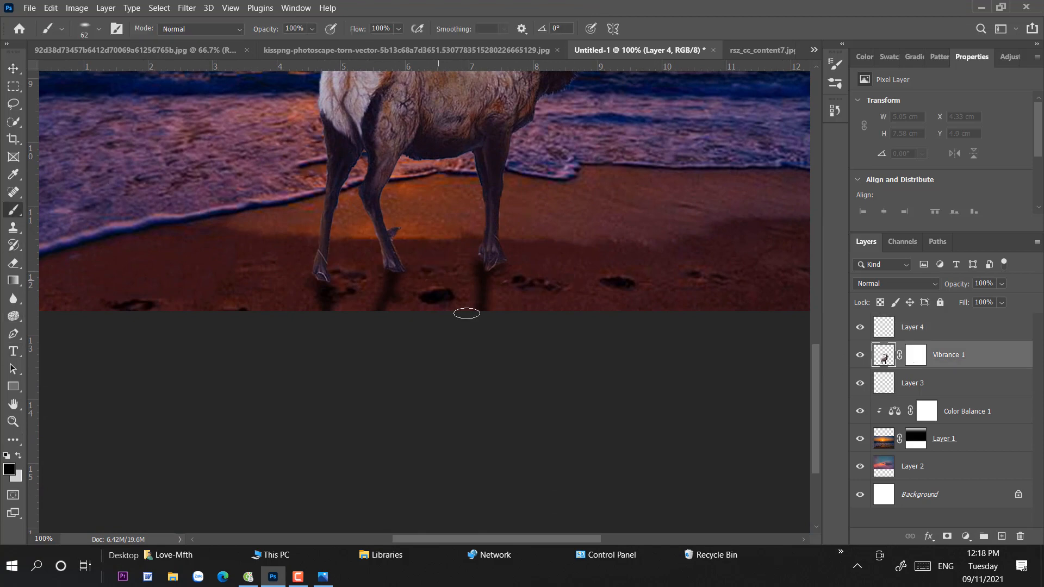
right_click(524, 273)
left_click(883, 356, "ctrl")
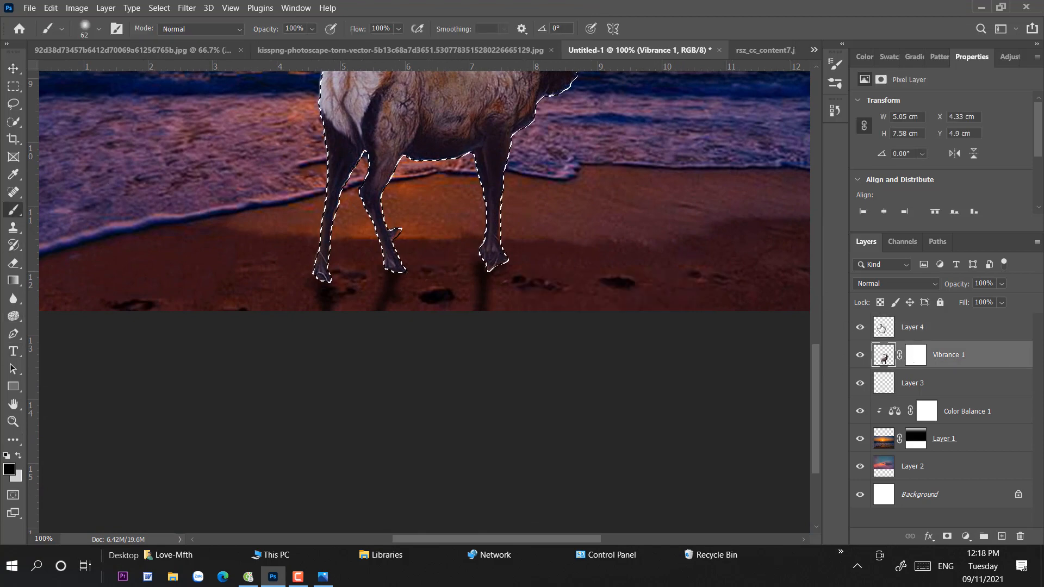
left_click(913, 326)
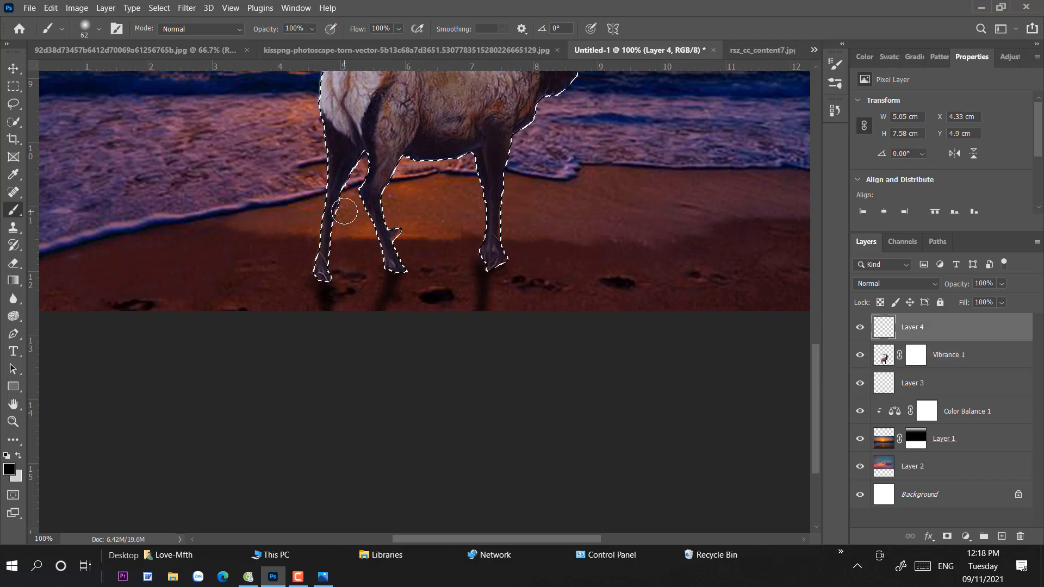
Shade the elk's lower legs and hooves in black on Layer 4, starting at 12% brush opacity, and deselect.
left_click_drag(312, 28, 272, 44)
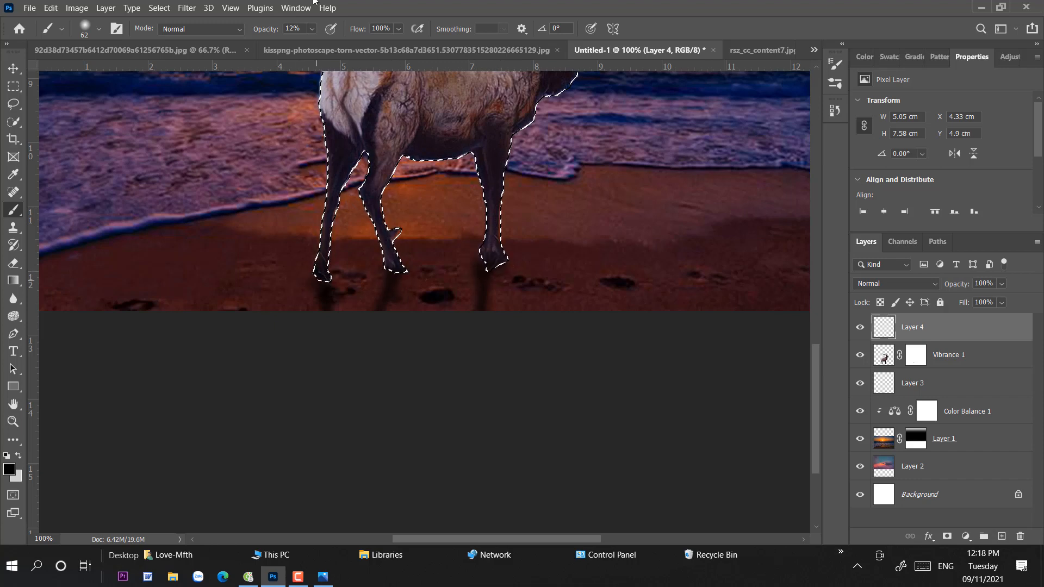
left_click_drag(312, 28, 322, 57)
key("v")
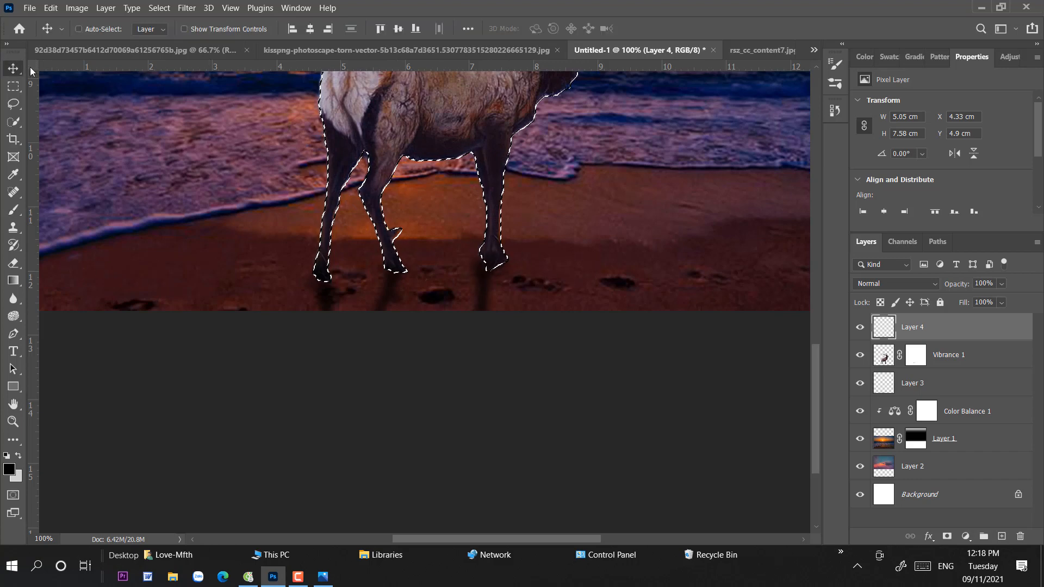
key("ctrl+d")
key("ctrl+minus")
key("ctrl+minus")
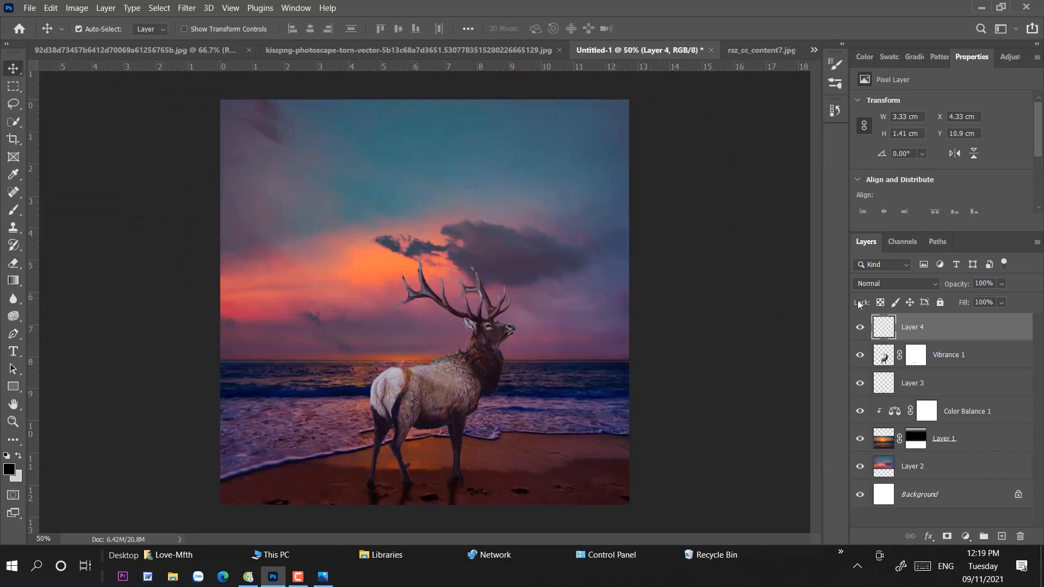
Copy Layer 1 and Layer 3 of the torn-paper image together into the sky area of the Untitled-1 composite.
key("ctrl+minus")
key("ctrl+minus")
key("ctrl+plus")
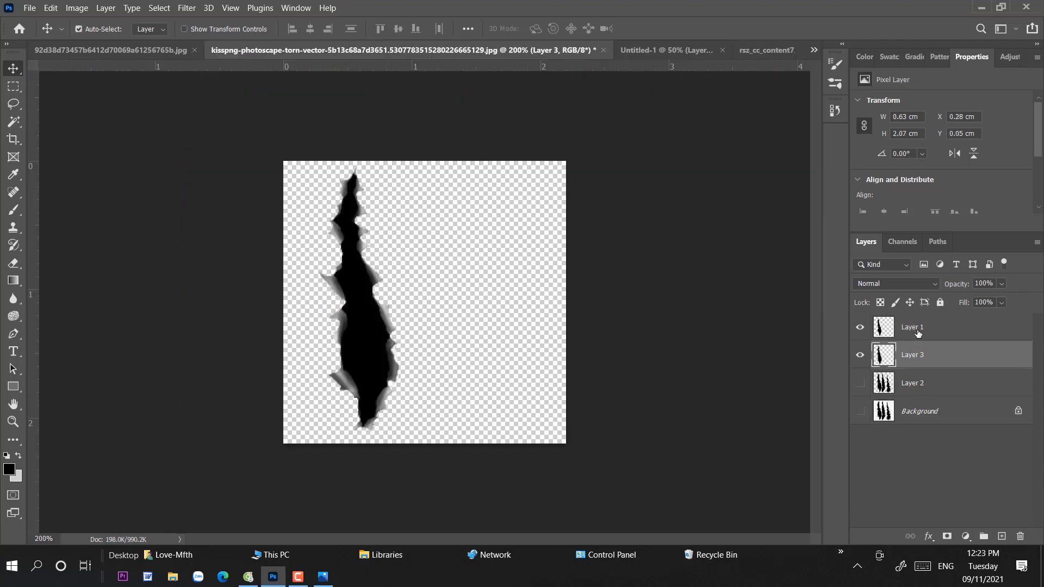
left_click(917, 333, "shift")
left_click_drag(918, 332, 319, 171)
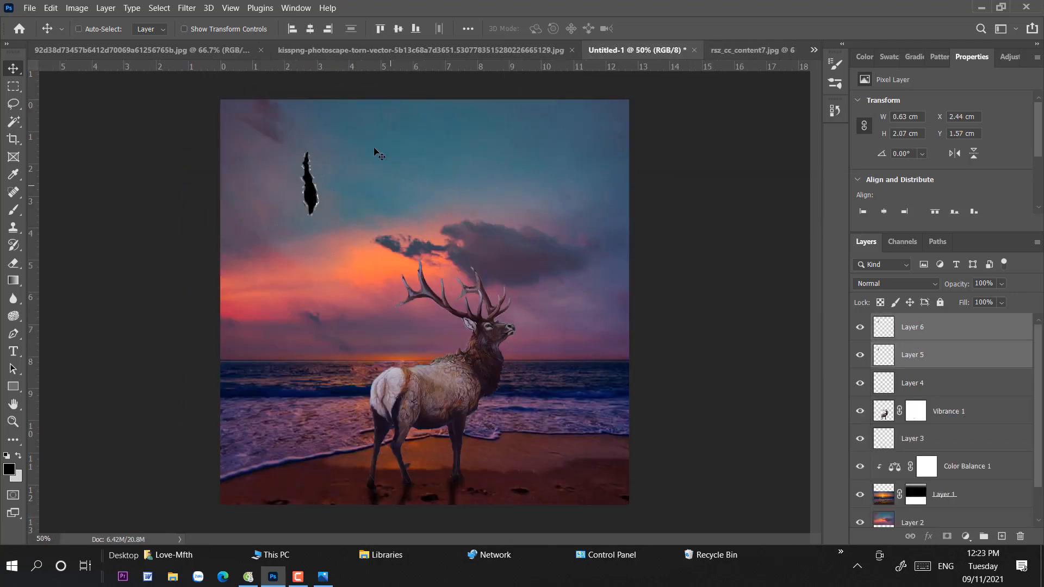
Rotate the two torn-paper layers 90° counter-clockwise so the tear lies horizontally.
key("ctrl+t")
left_click_drag(336, 235, 430, 124)
key("Return")
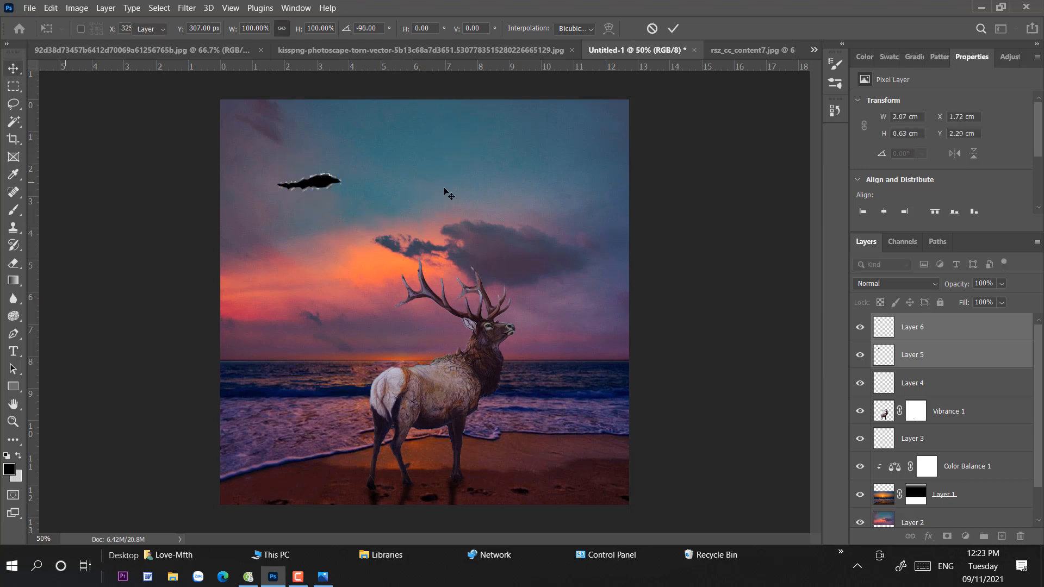
Scale the torn-paper layers to about 256%, flip them horizontally and move them to the canvas's left edge.
key("ctrl+t")
left_click_drag(342, 193, 445, 223)
right_click(417, 212)
left_click(451, 439)
left_click_drag(369, 200, 283, 202)
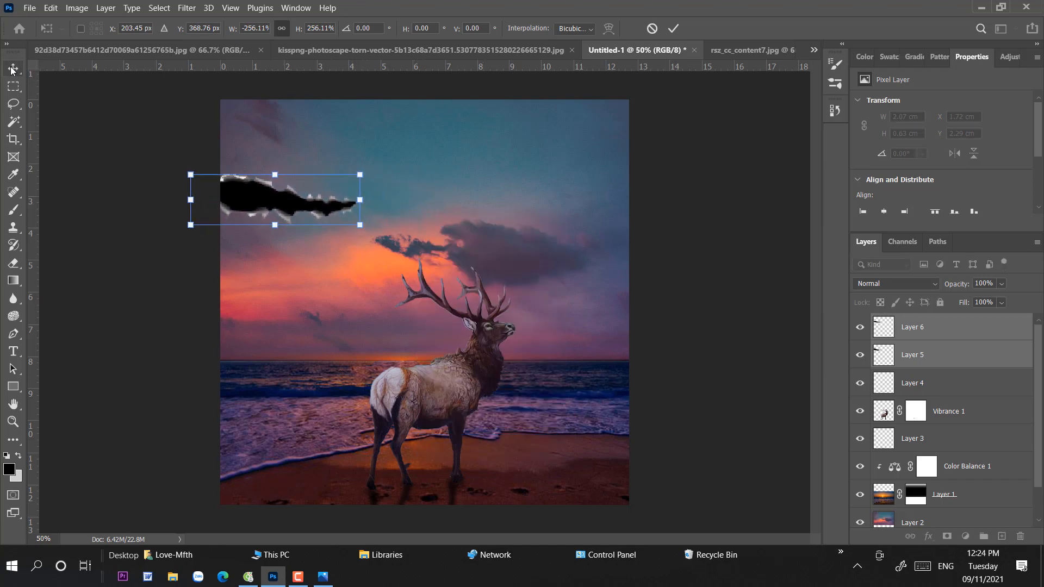
key("Return")
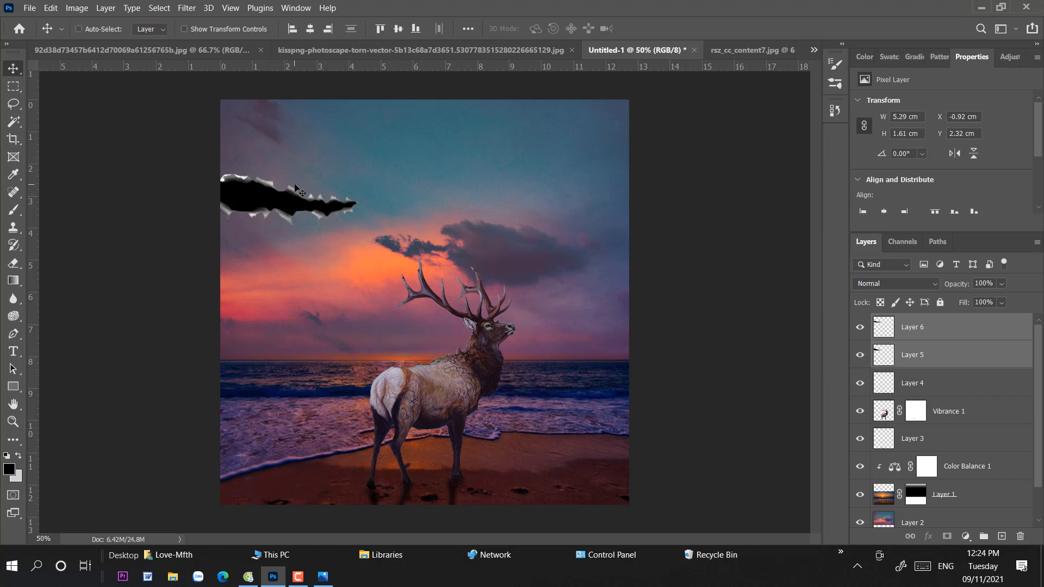
Enlarge the torn-paper layers to about 142% and reposition the tear partly beyond the canvas's left edge.
key("ctrl+t")
left_click_drag(354, 170, 431, 153)
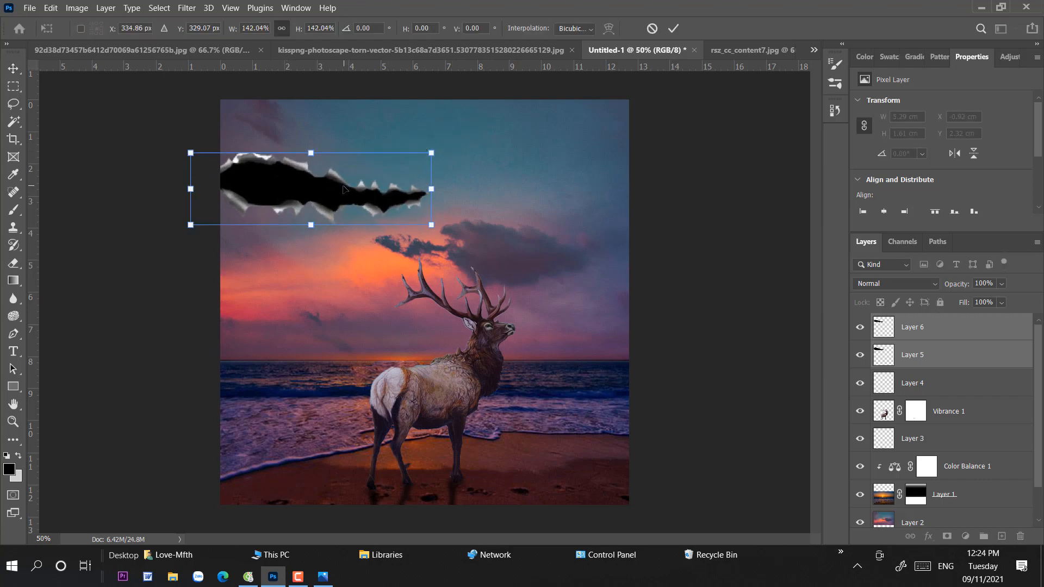
mouse_move(343, 188)
left_mouse_down()
mouse_move(311, 181)
mouse_move(495, 181)
mouse_move(318, 193)
mouse_move(354, 172)
left_mouse_up()
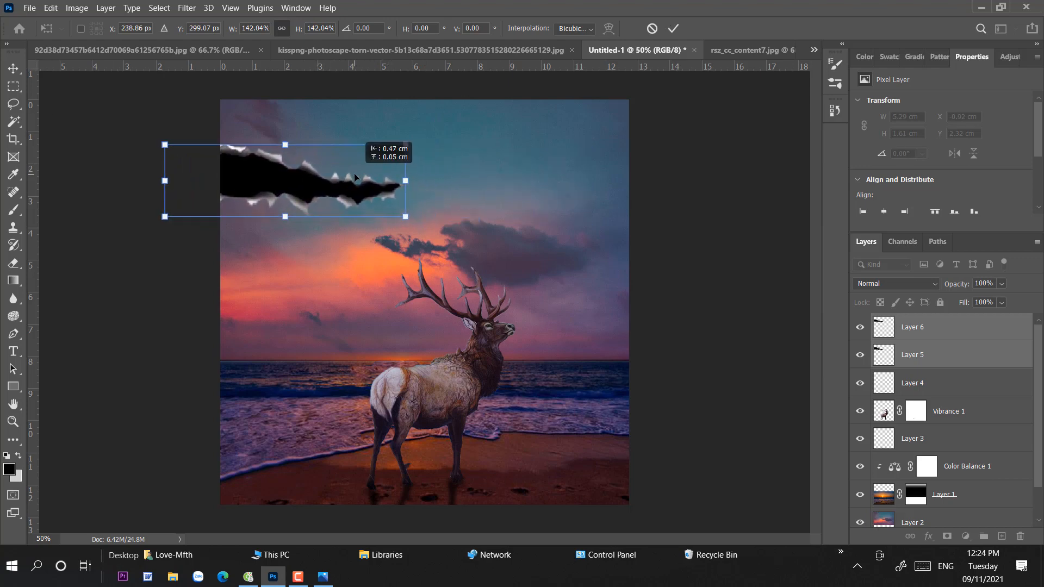
key("Return")
Add a Color Balance adjustment clipped to Layer 5, with midtones at Cyan–Red +20 and Magenta–Green -23.
left_click(883, 351)
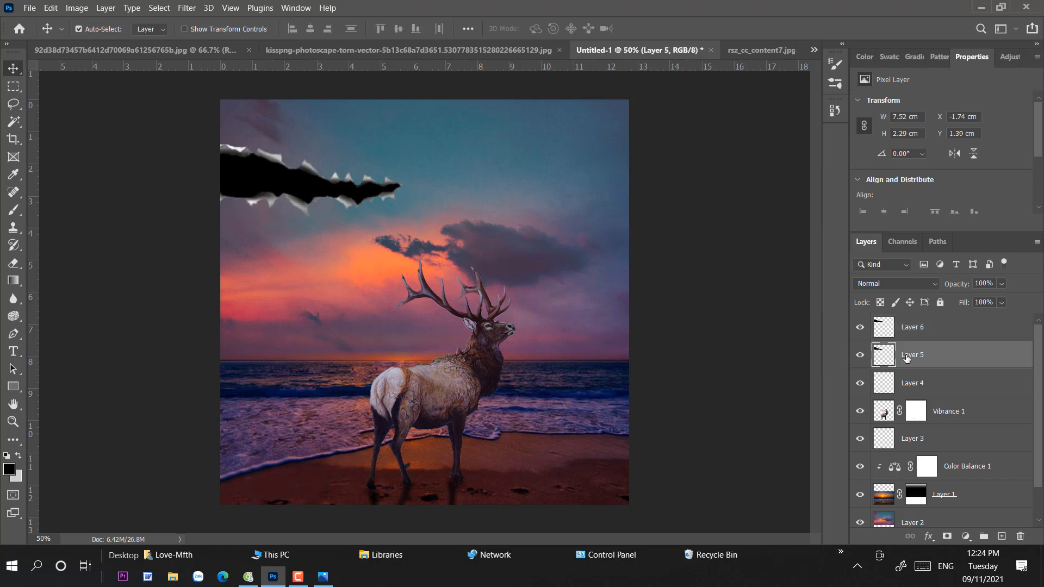
left_click(946, 536)
key("ctrl+z")
left_click(966, 535)
left_click(974, 418)
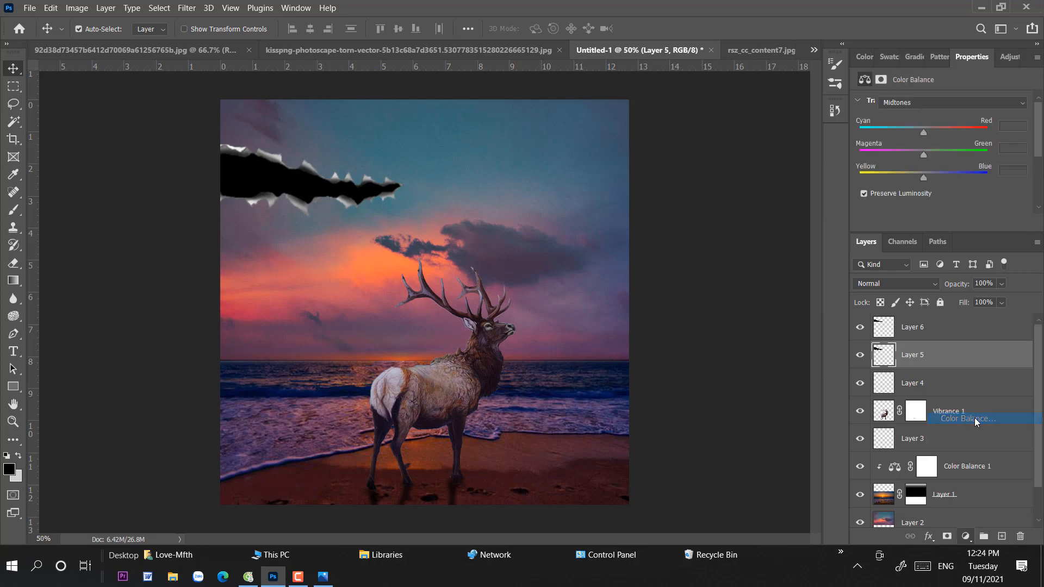
left_click(940, 223)
mouse_move(922, 155)
left_mouse_down()
mouse_move(895, 155)
mouse_move(907, 155)
left_mouse_up()
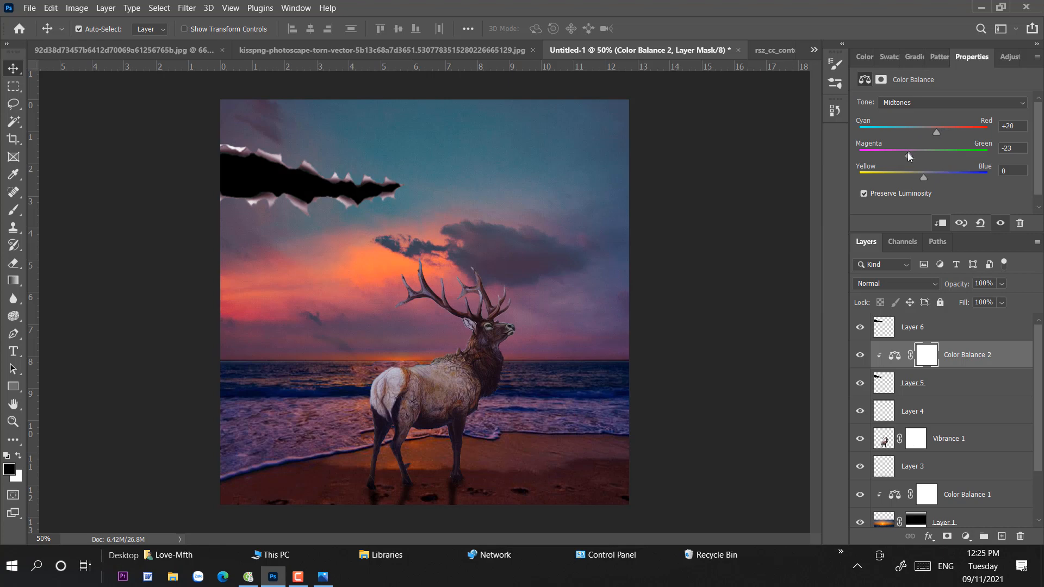
Add a Brightness/Contrast adjustment clipped to Layer 5, lowering its brightness below -43 and setting contrast to 100.
left_click(966, 536)
left_click(935, 342)
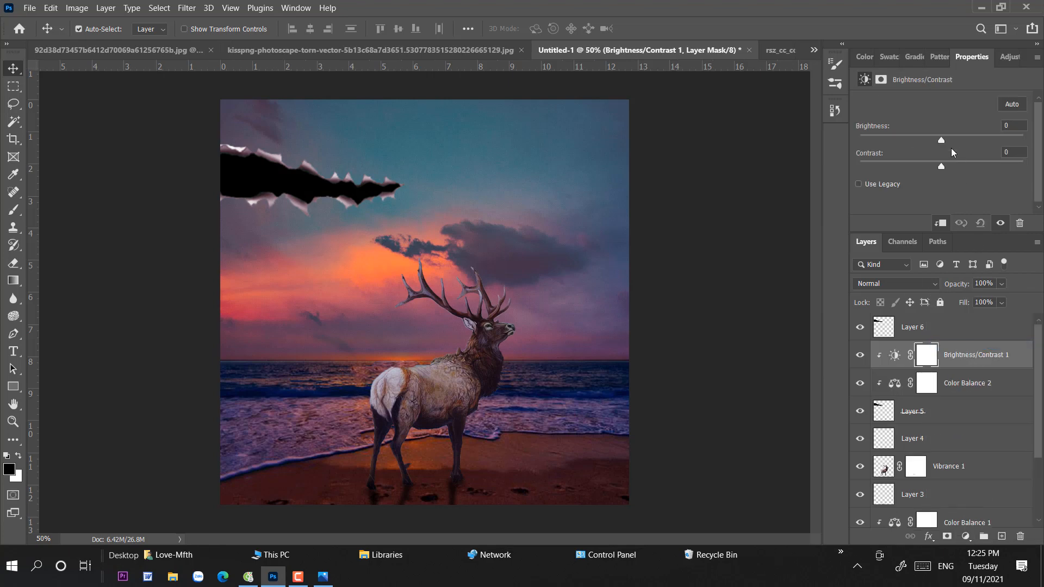
left_click_drag(941, 140, 918, 142)
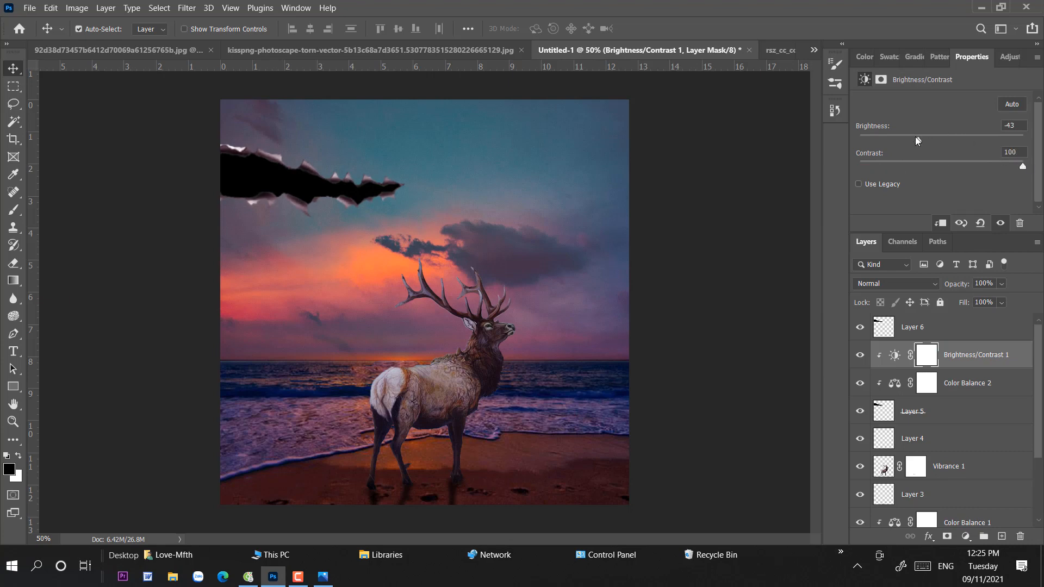
left_click_drag(918, 140, 906, 140)
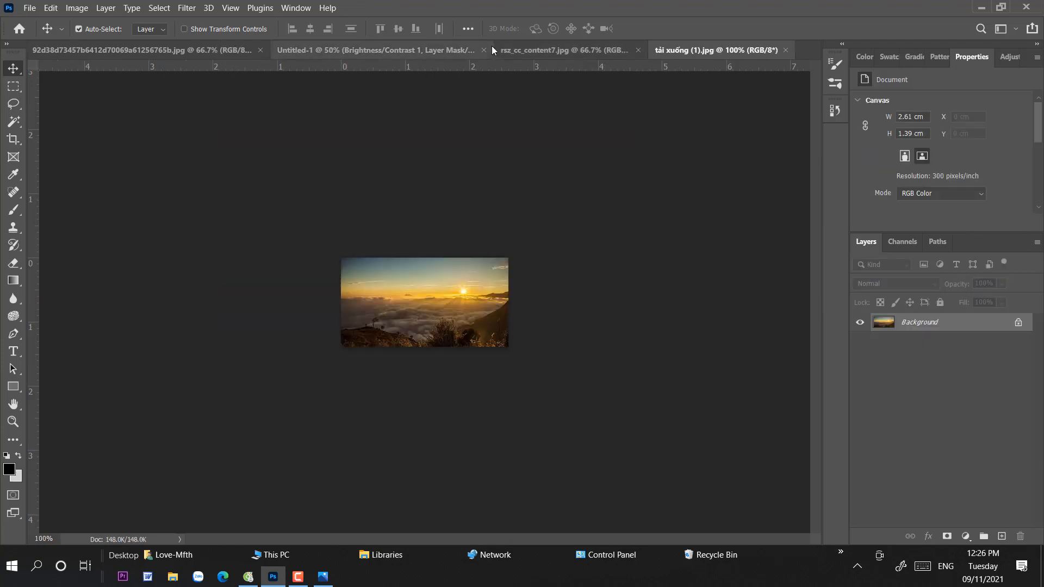
Paste the sunrise photo above Layer 6 in Untitled-1 and move it over the wide end of the tear.
left_click(446, 49)
left_click(930, 333)
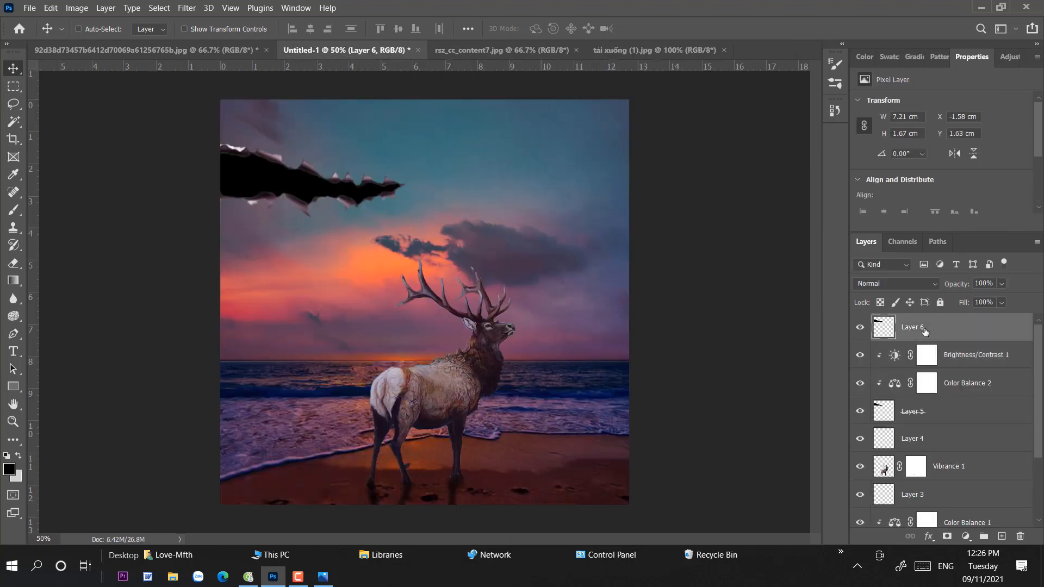
key("ctrl+v")
right_click(923, 329)
key("Escape")
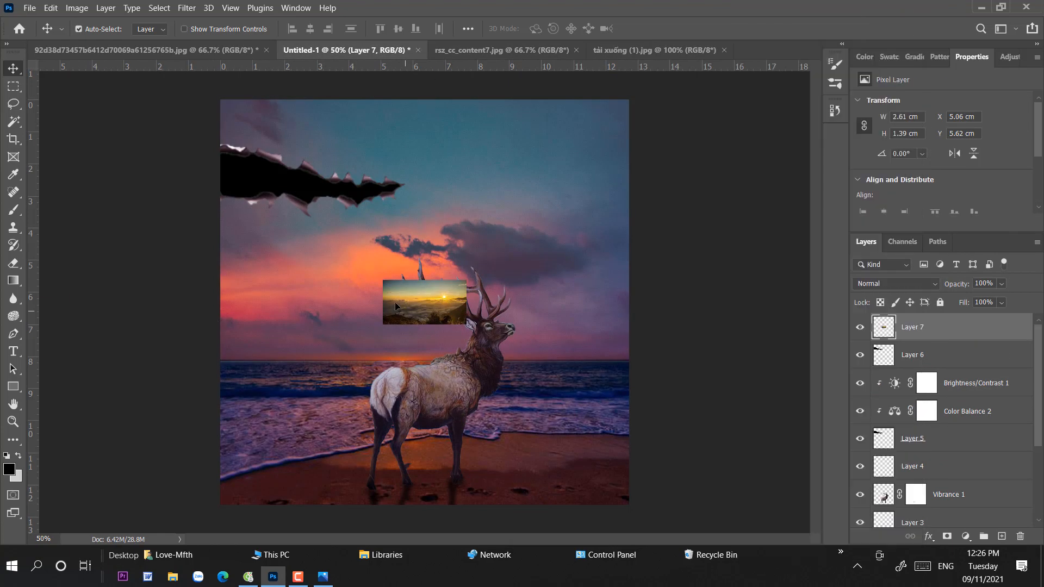
left_click_drag(389, 301, 227, 171)
Scale the sunrise photo to 223.60%, flip it horizontally and position it to cover the tear.
key("ctrl+t")
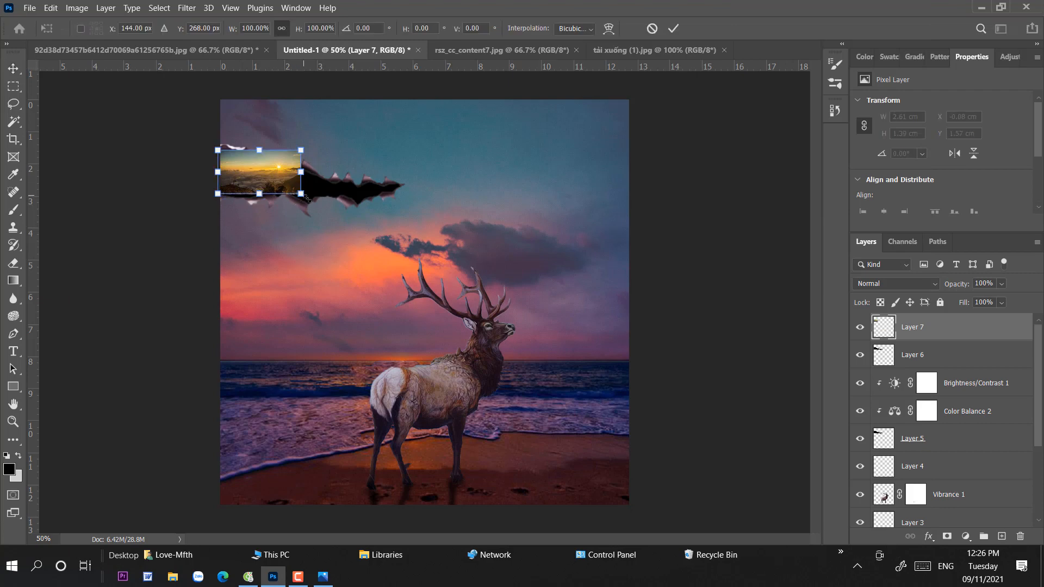
left_click_drag(300, 194, 404, 249)
right_click(382, 219)
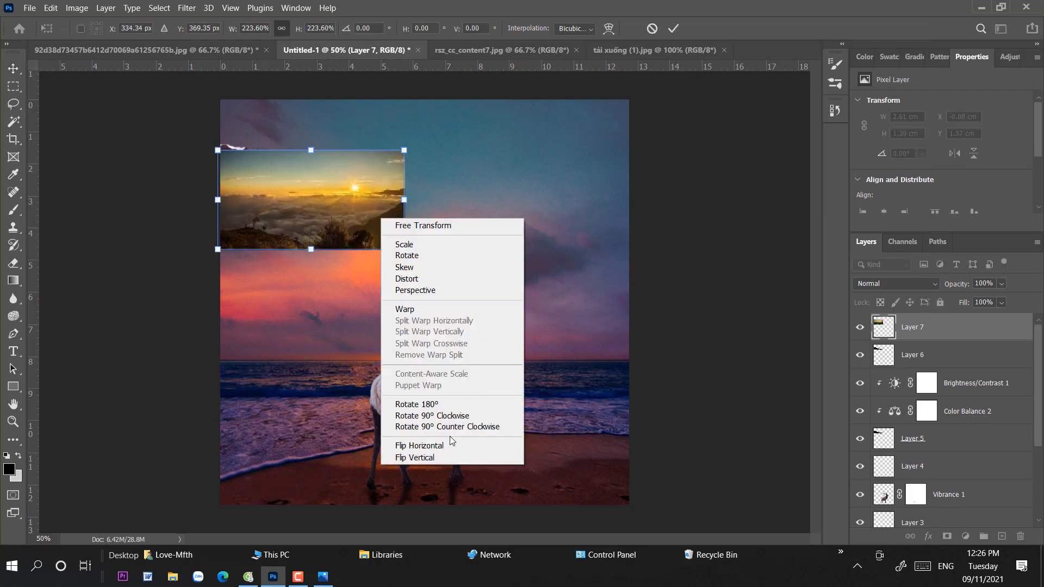
left_click(402, 444)
left_click_drag(342, 195, 345, 187)
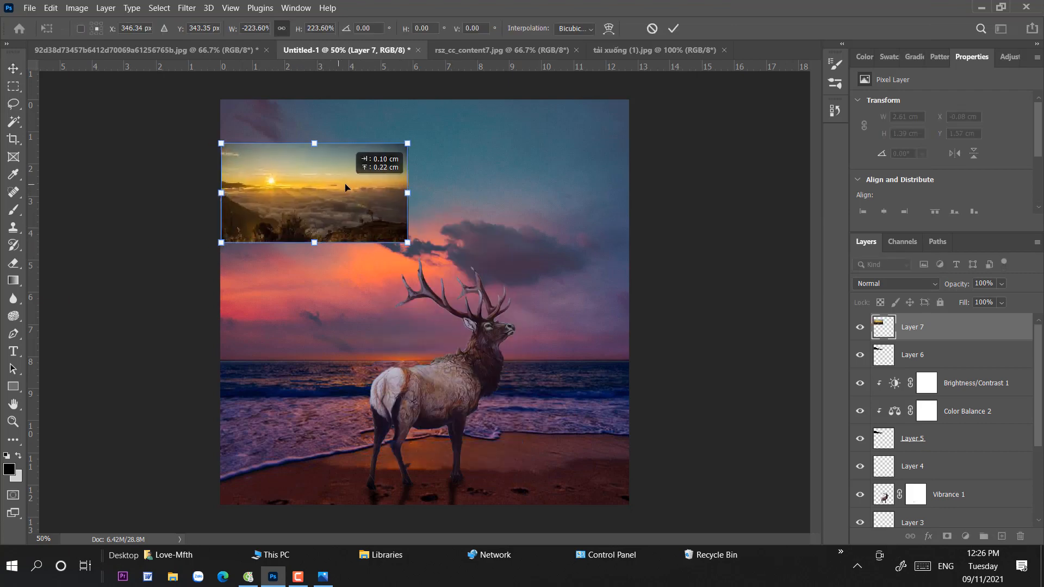
key("Return")
Clip the sunrise photo to Layer 6 and shift it up and left within the tear.
right_click(935, 318)
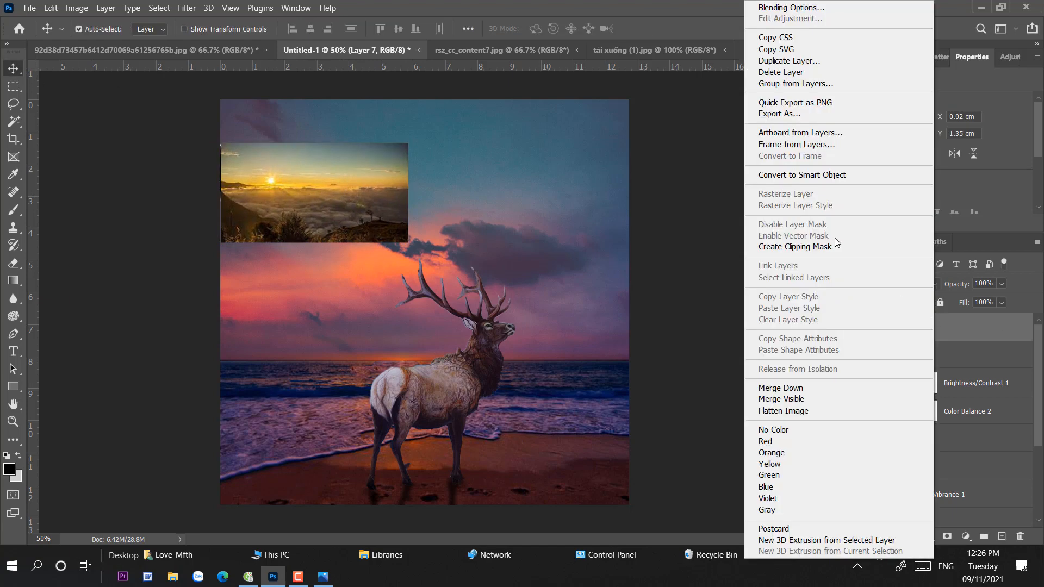
left_click(775, 248)
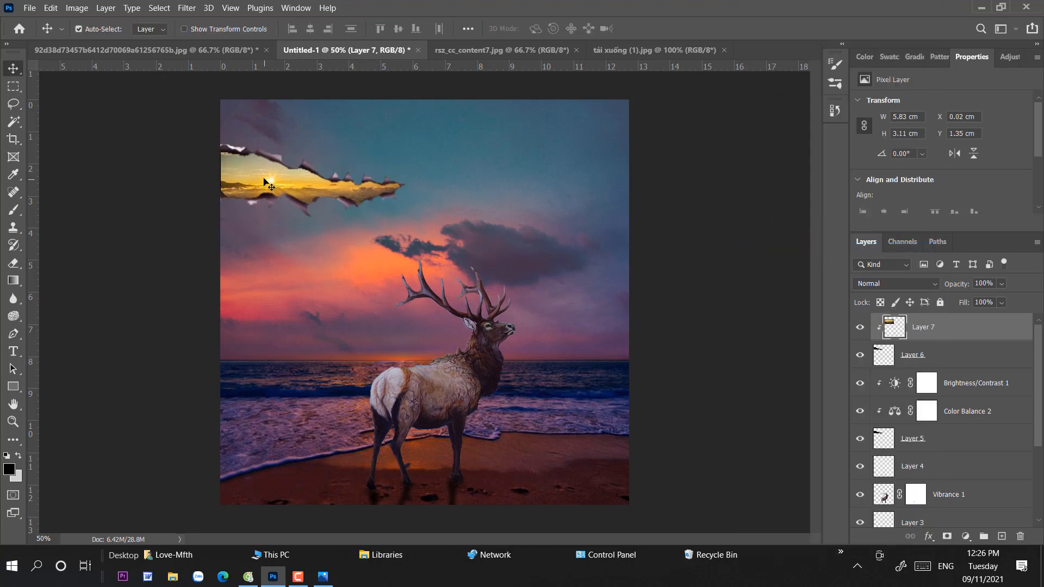
left_click_drag(264, 180, 244, 157)
Stretch the clipped sunrise photo's width to 106.68% and nudge it so it fills the tear.
key("ctrl+t")
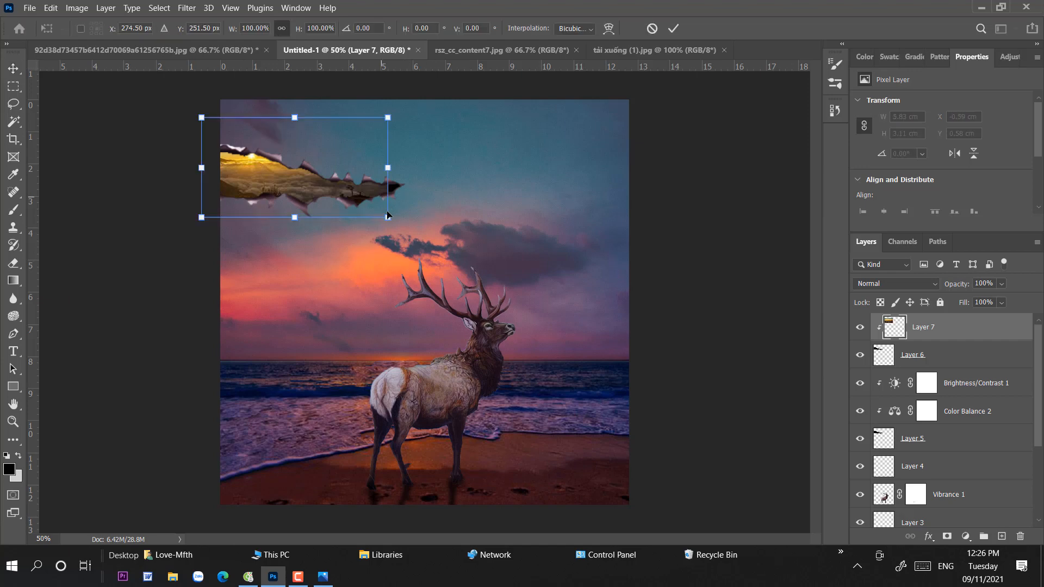
left_click_drag(385, 169, 400, 169)
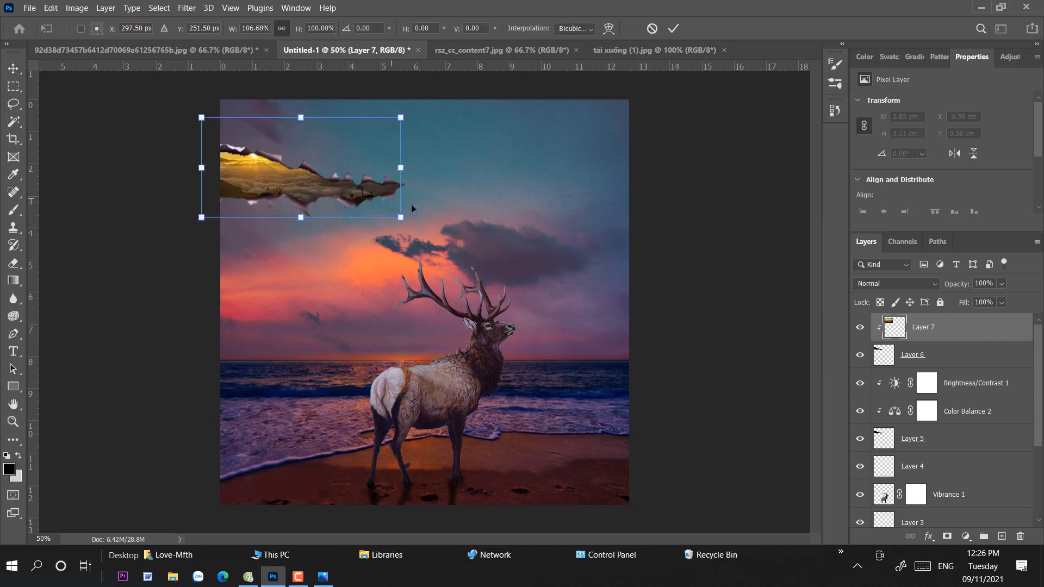
left_click_drag(309, 189, 305, 191)
key("Return")
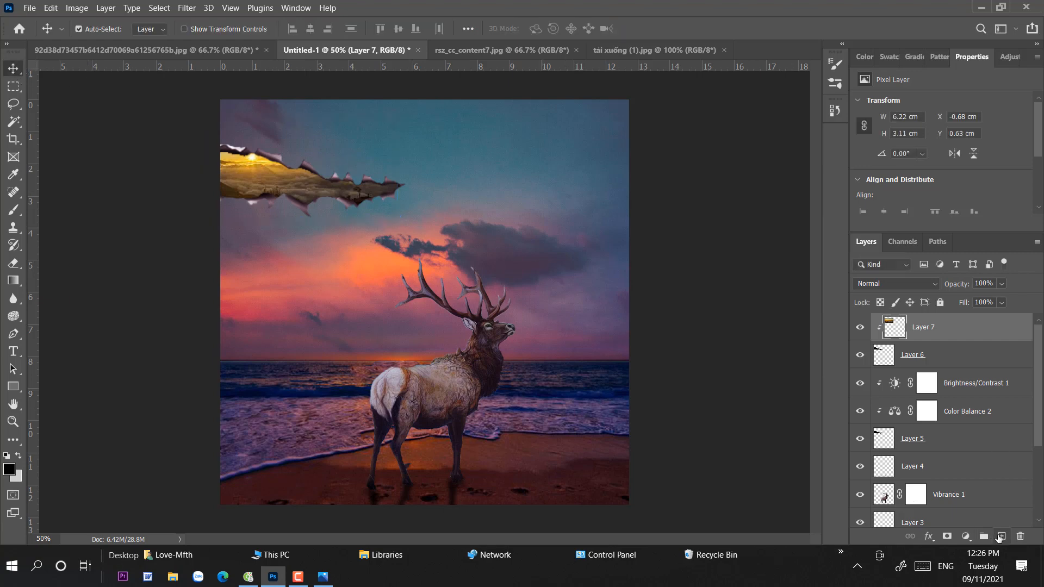
Add a clipped Levels adjustment above the sunrise photo with the black output level at 21.
left_click(966, 536)
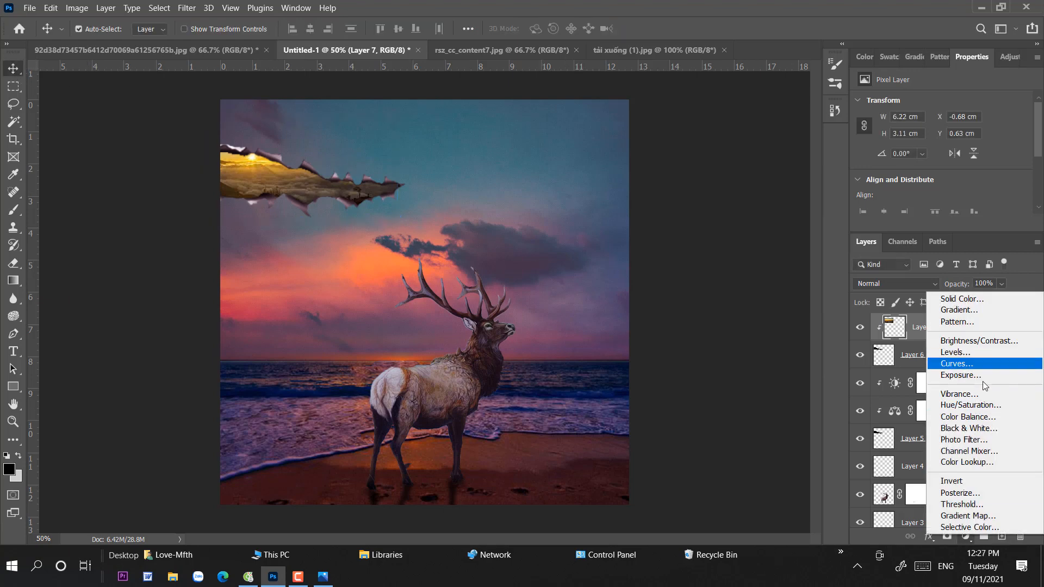
left_click(941, 537)
left_click(966, 536)
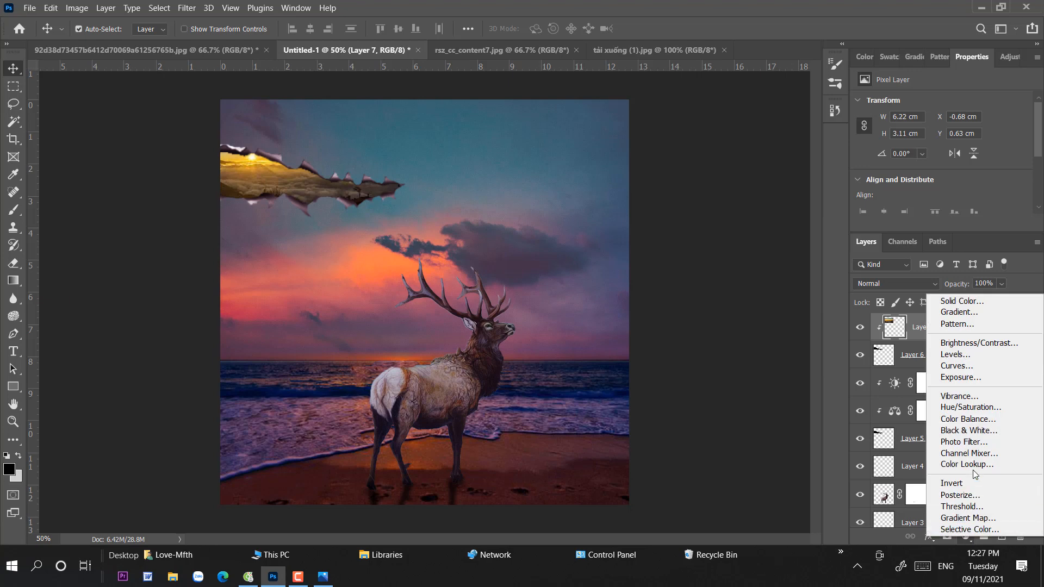
left_click(932, 350)
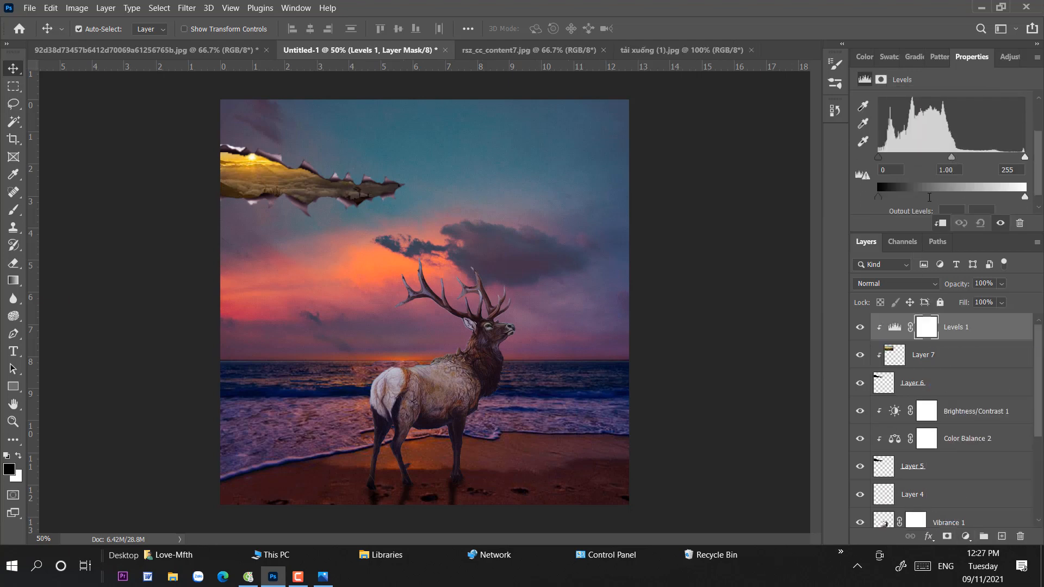
left_click_drag(879, 172, 885, 170)
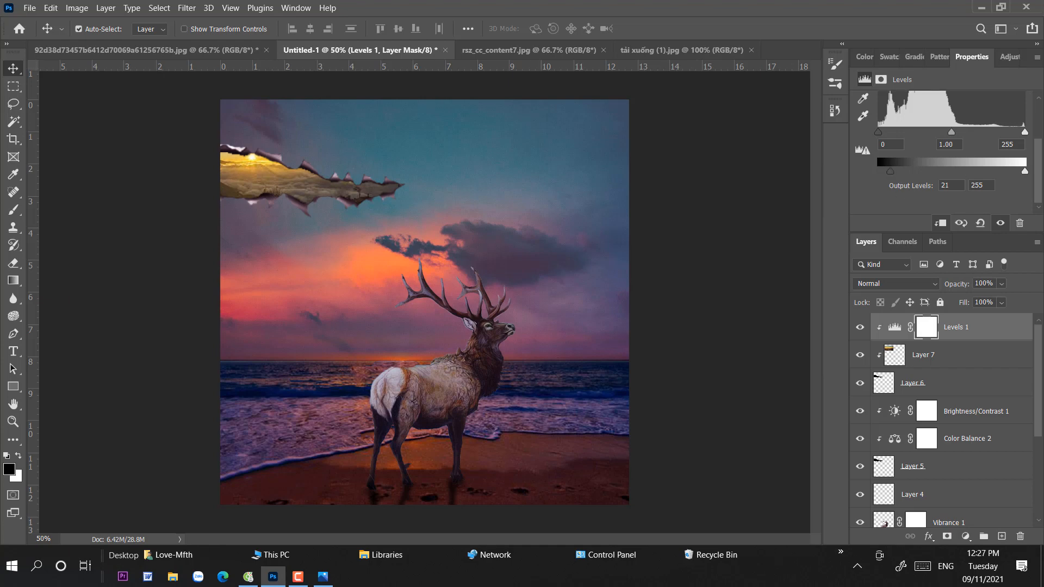
Add a clipped Brightness/Contrast adjustment with brightness 25 and contrast 21, and a Vibrance adjustment for the sunrise photo.
left_click(966, 537)
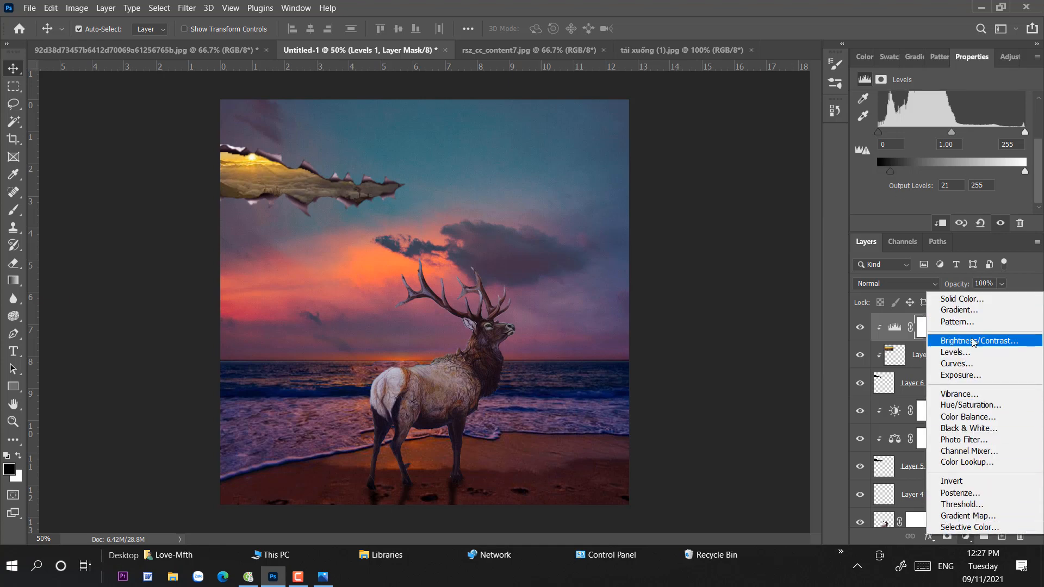
left_click(957, 340)
left_click_drag(940, 141, 959, 165)
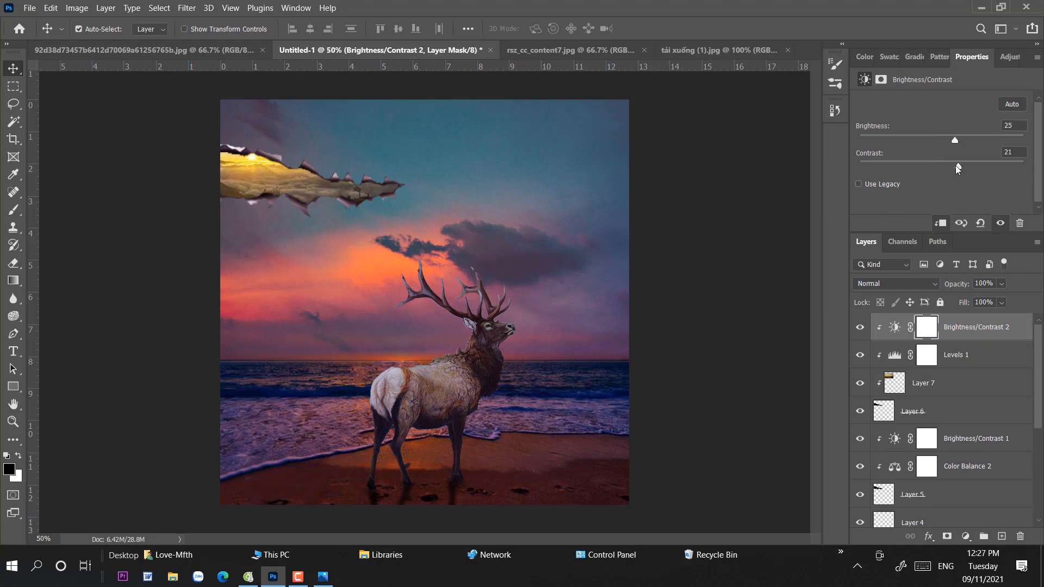
left_click(962, 537)
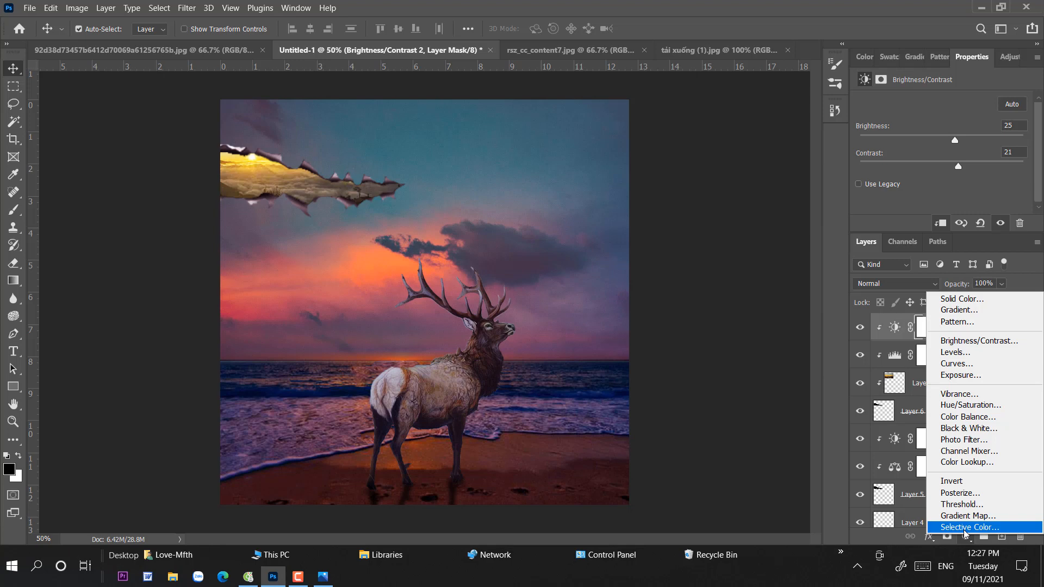
left_click(986, 395)
Flip the cloudy sky on Layer 2 horizontally.
key("ctrl+t")
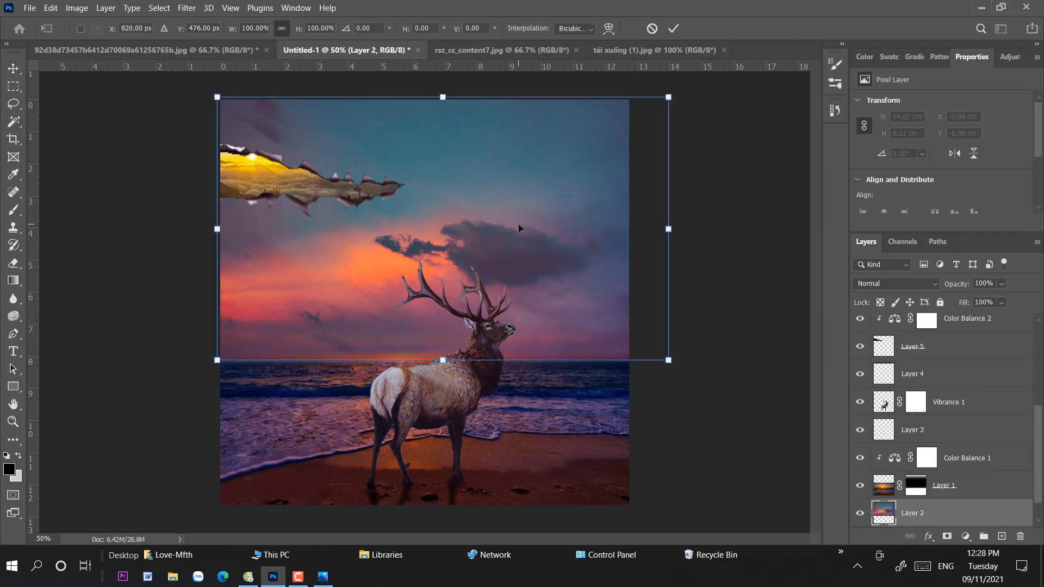
right_click(518, 225)
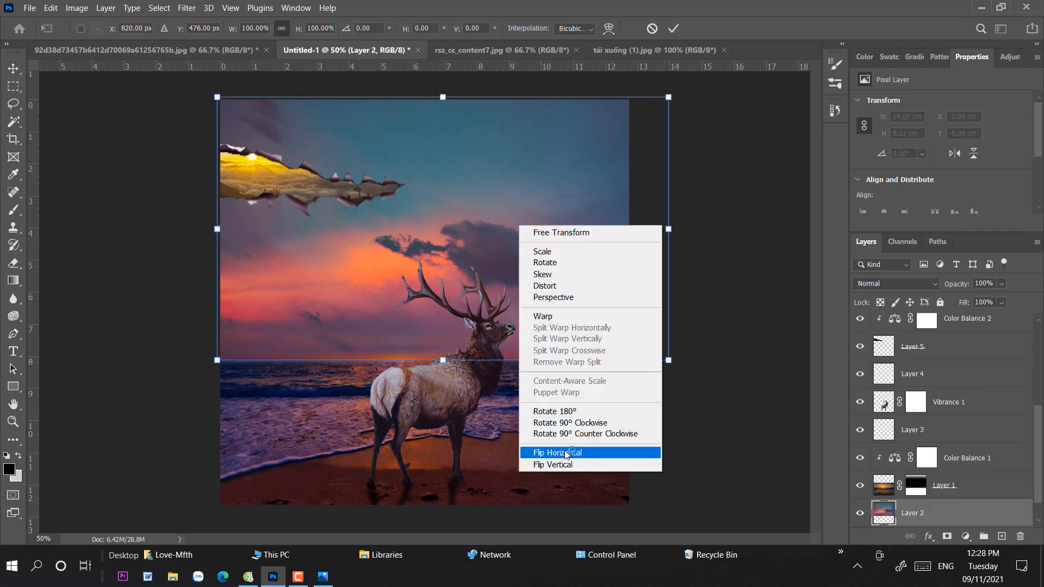
left_click(567, 453)
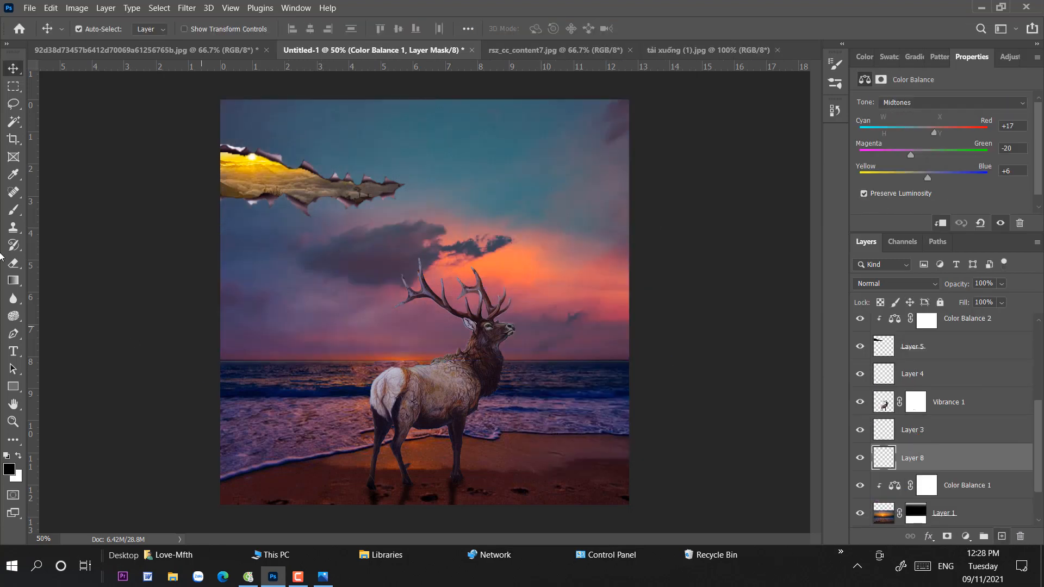
Pick a muted purple from the clouded sky as the foreground colour for painting on Layer 8.
left_click(13, 174)
left_click(9, 469)
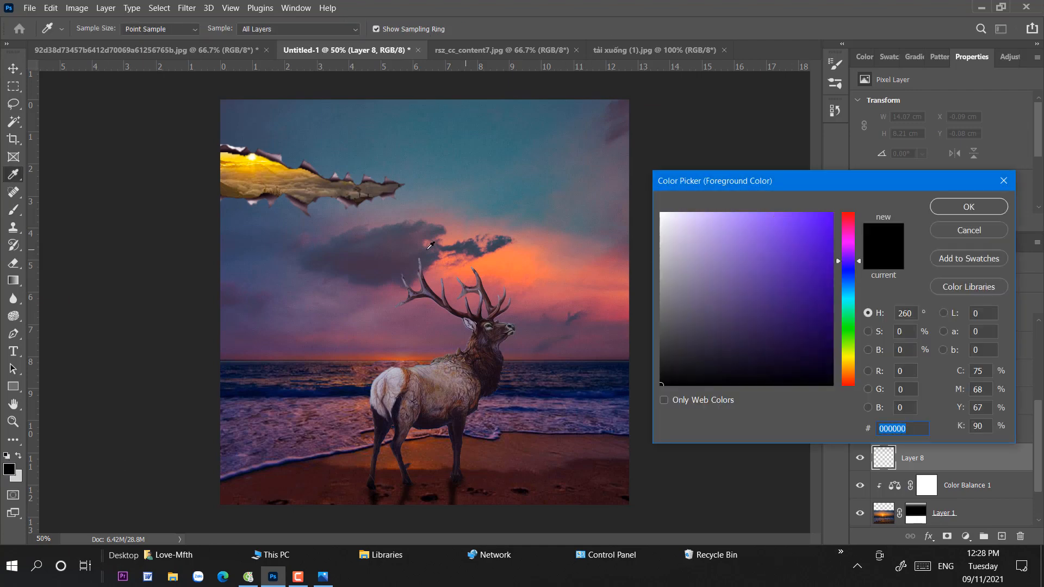
left_click(401, 252)
left_click(384, 329)
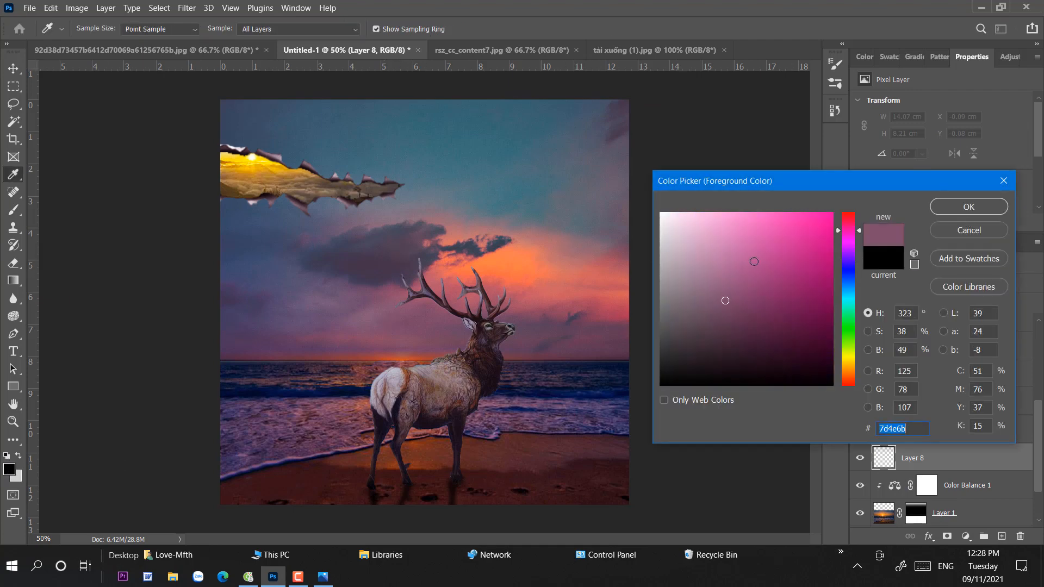
left_click(587, 345)
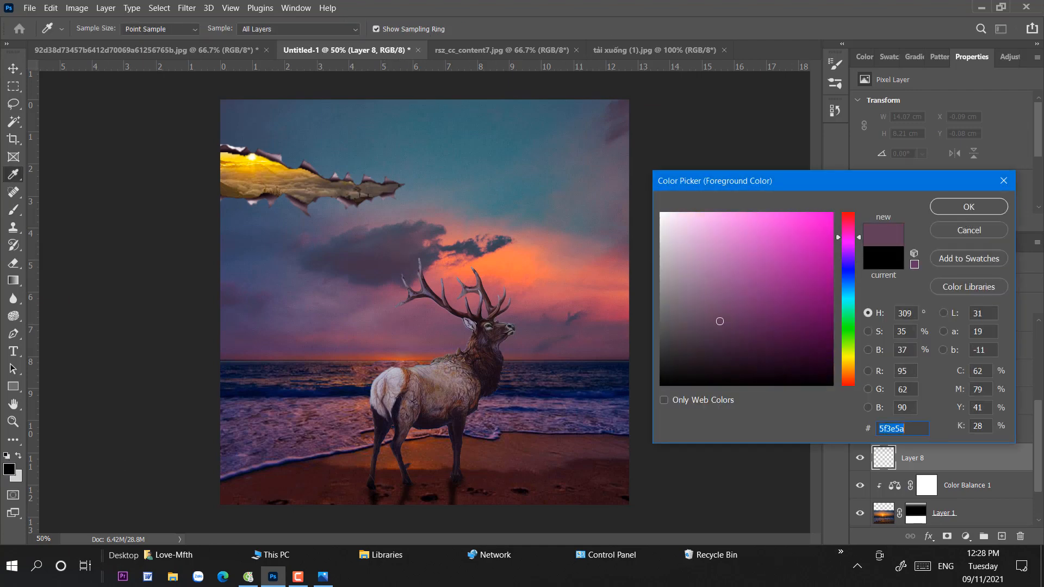
left_click(969, 207)
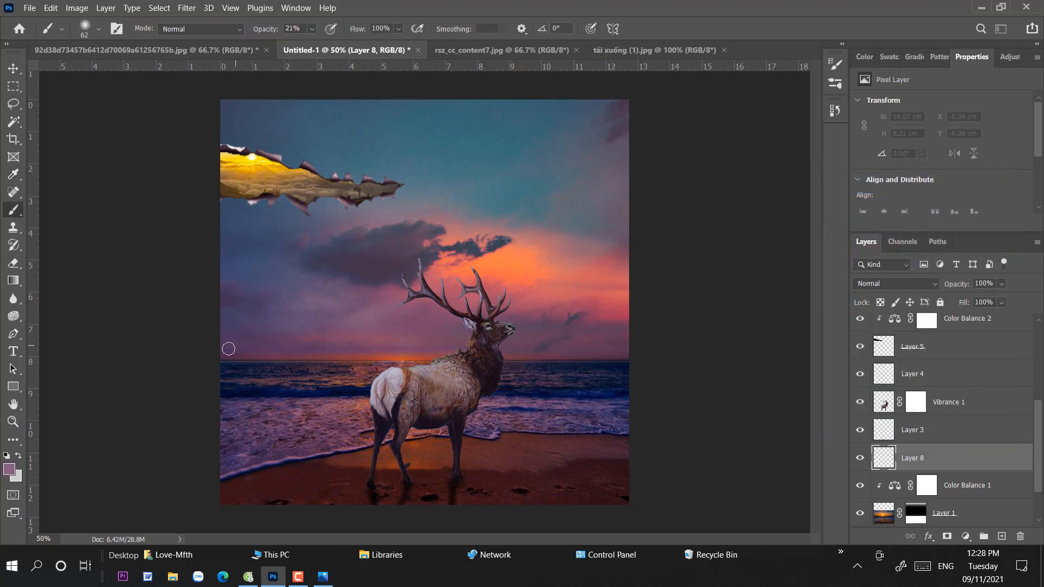
Paint a haze along the sea horizon on Layer 8 with a soft 62 px brush, raising its opacity to 40%.
right_click(259, 337)
left_click(207, 352)
left_click_drag(218, 364, 315, 359)
key("4")
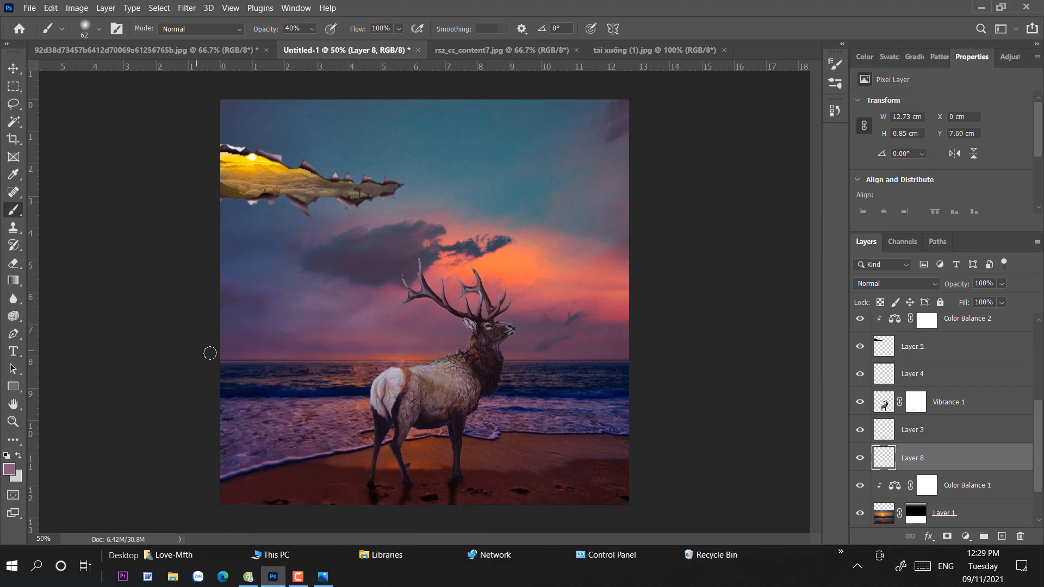
mouse_move(207, 354)
left_mouse_down()
mouse_move(303, 364)
mouse_move(610, 358)
left_mouse_up()
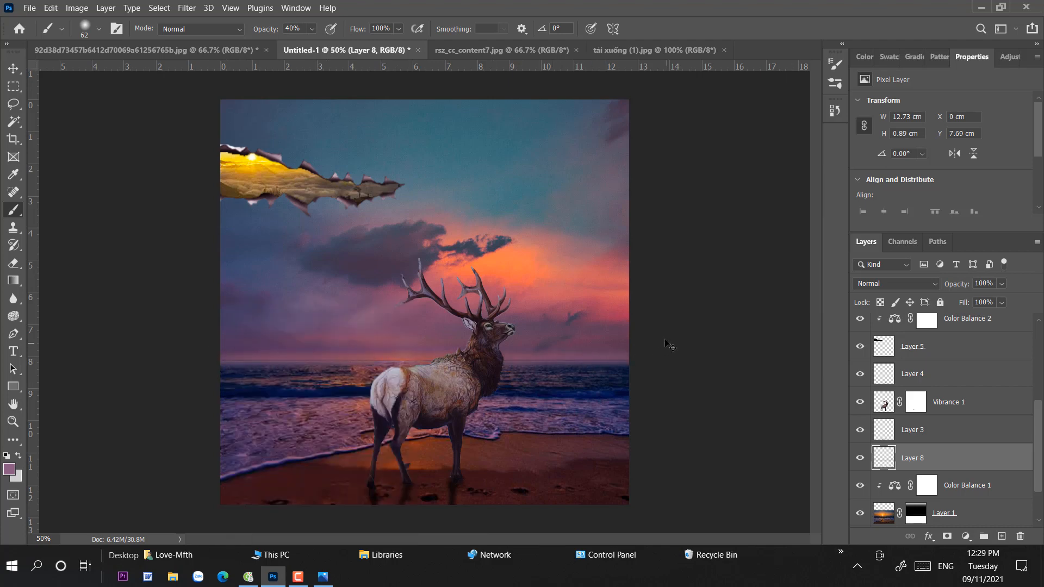
Stretch the horizon haze vertically to about 3.31 cm high and reposition it over the sea line.
key("ctrl+t")
left_click_drag(424, 342, 425, 266)
left_click_drag(415, 318, 420, 344)
left_click(13, 69)
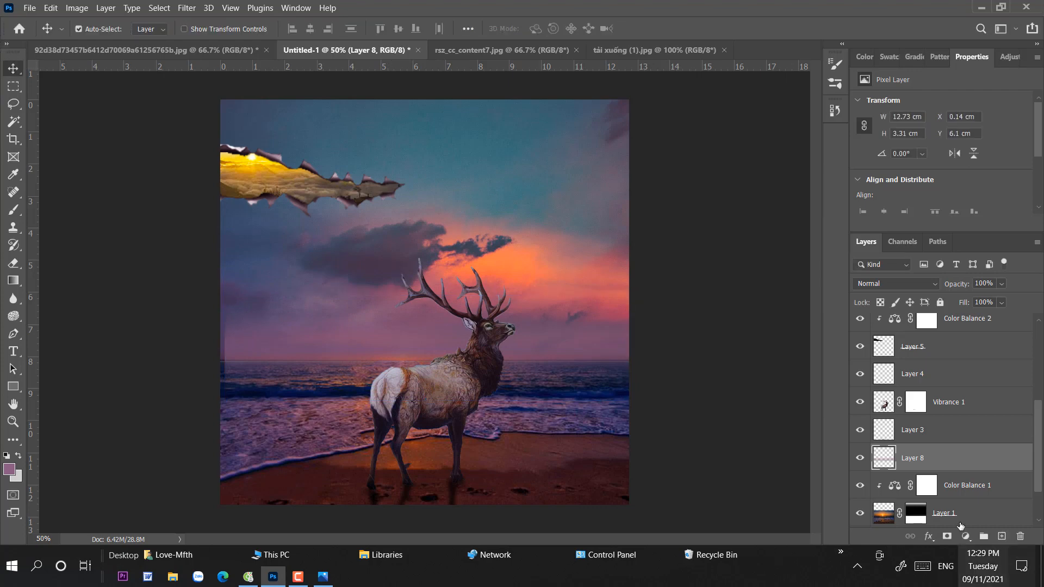
left_click_drag(549, 350, 544, 357)
key("ctrl+z")
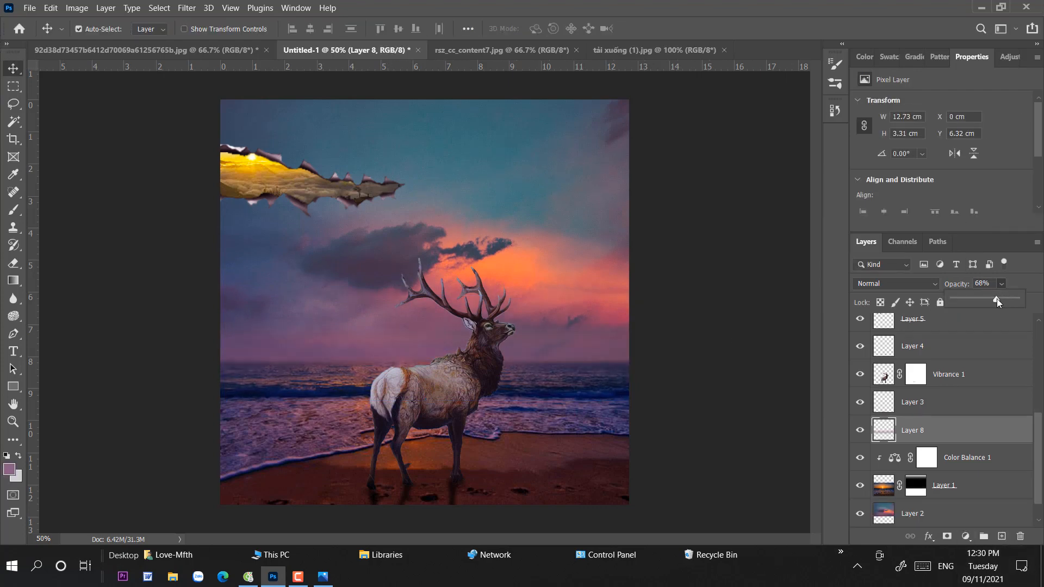
Soften the haze on Layer 8 with a soft round Eraser of about 88 px, using 17% and then 66% opacity.
left_click(14, 211)
left_click(14, 264)
right_click(252, 272)
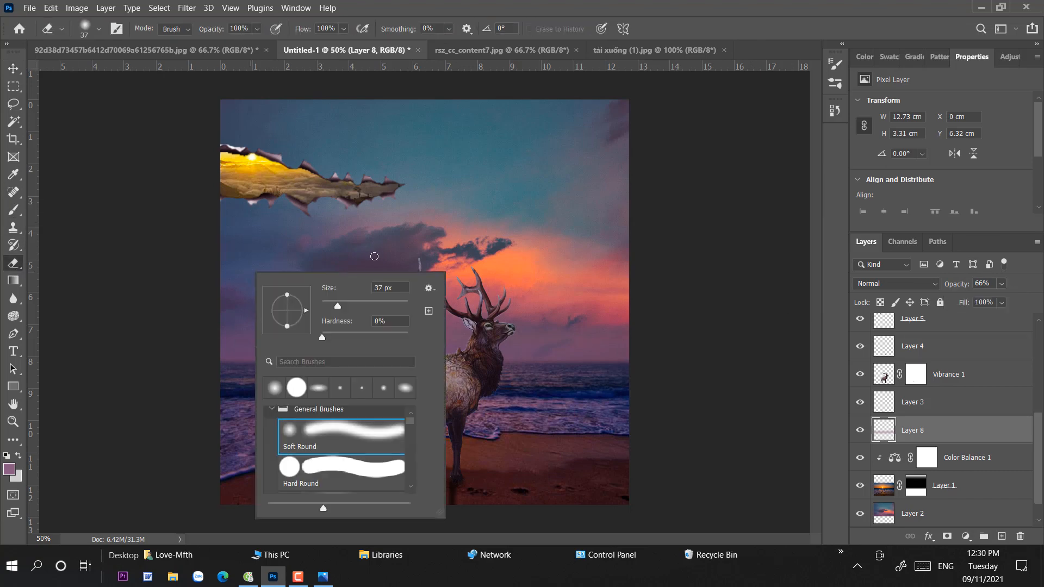
left_click_drag(338, 305, 351, 306)
left_click(210, 113)
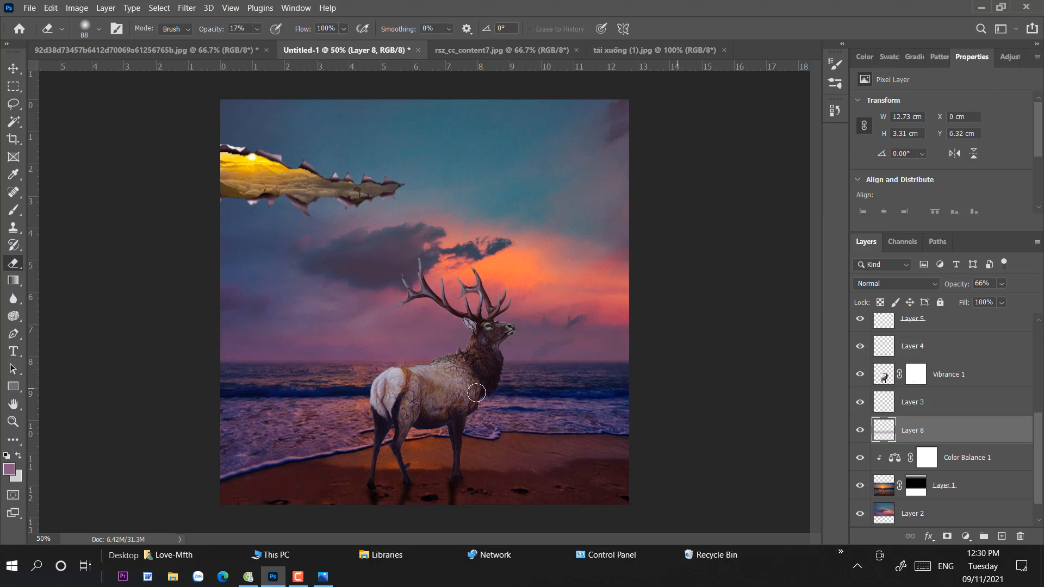
right_click(622, 326)
left_click(256, 28)
right_click(660, 324)
right_click(569, 277)
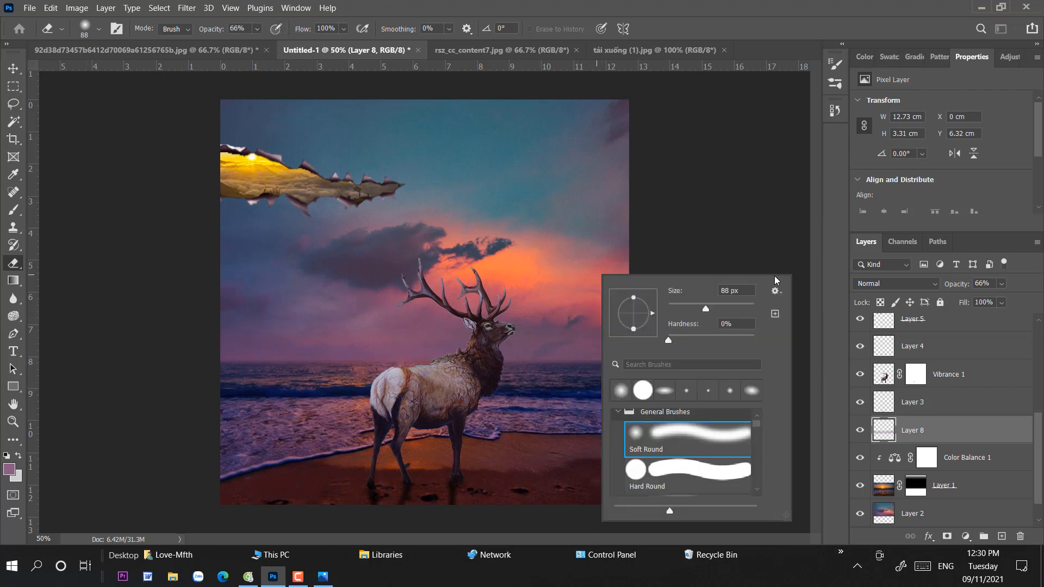
left_click(723, 306)
left_click(685, 248)
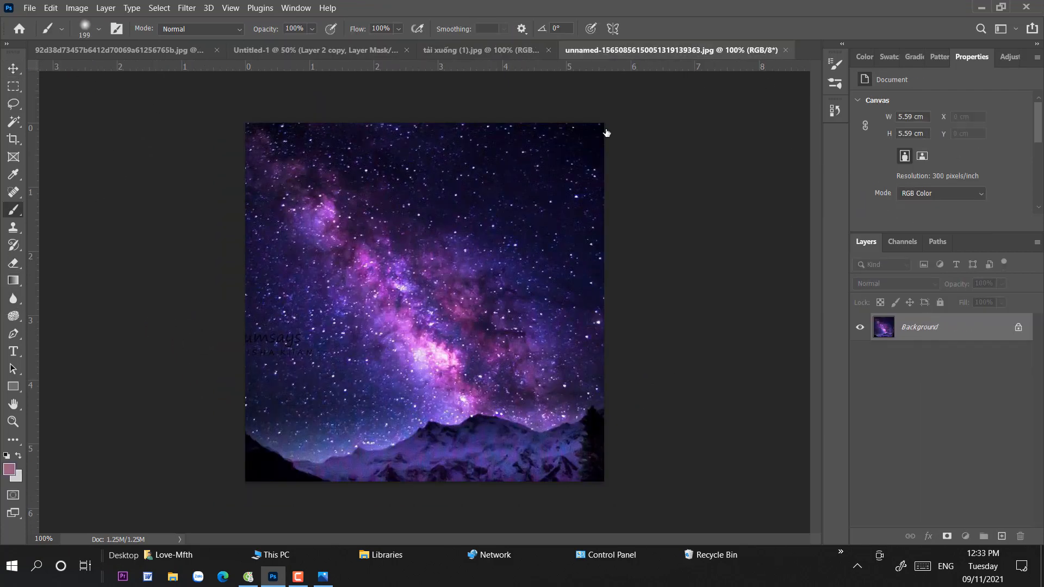
Bring the starry galaxy photo into the elk composite and duplicate its layer.
left_click_drag(305, 49, 392, 155)
key("ctrl+t")
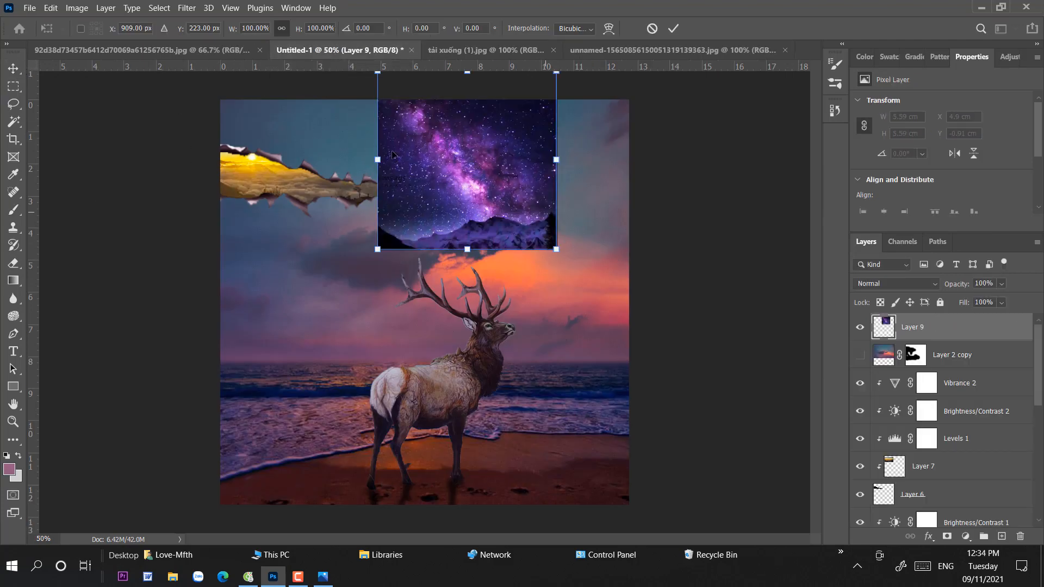
left_click(13, 68)
key("ctrl+j")
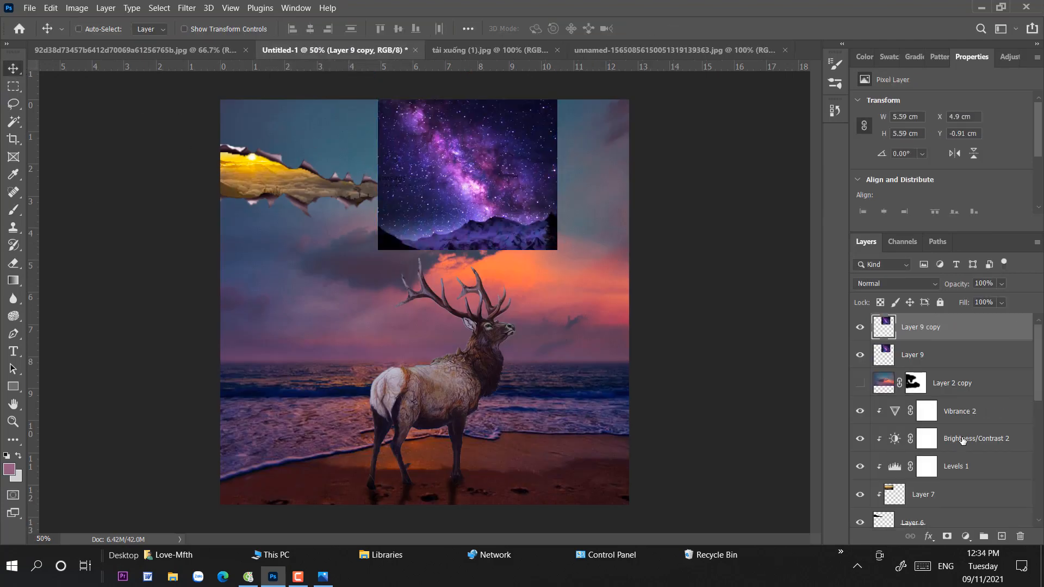
Scale the galaxy copy to 229.24%, lower its opacity to 43% and place it over the sky.
left_click_drag(591, 284, 634, 327)
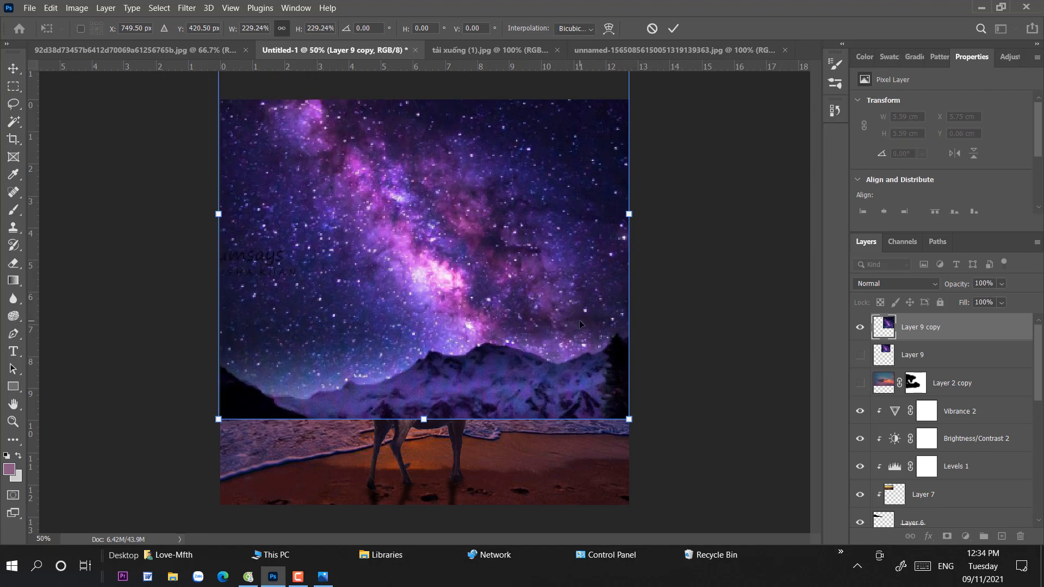
left_click_drag(999, 288, 967, 305)
left_click_drag(588, 326, 595, 292)
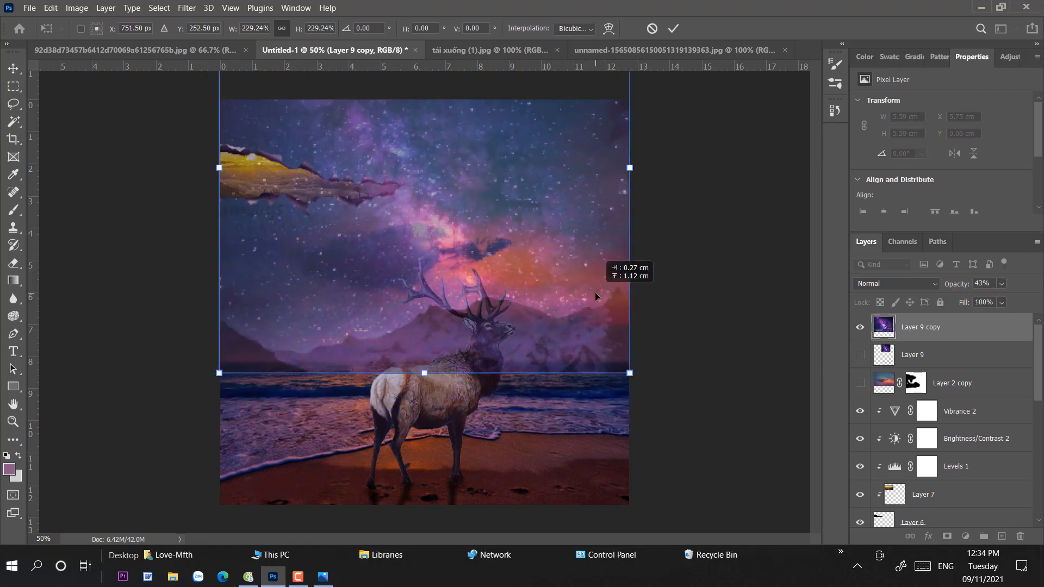
Warp the galaxy copy to reshape the Milky Way band and the mountains across the sky.
left_click(608, 29)
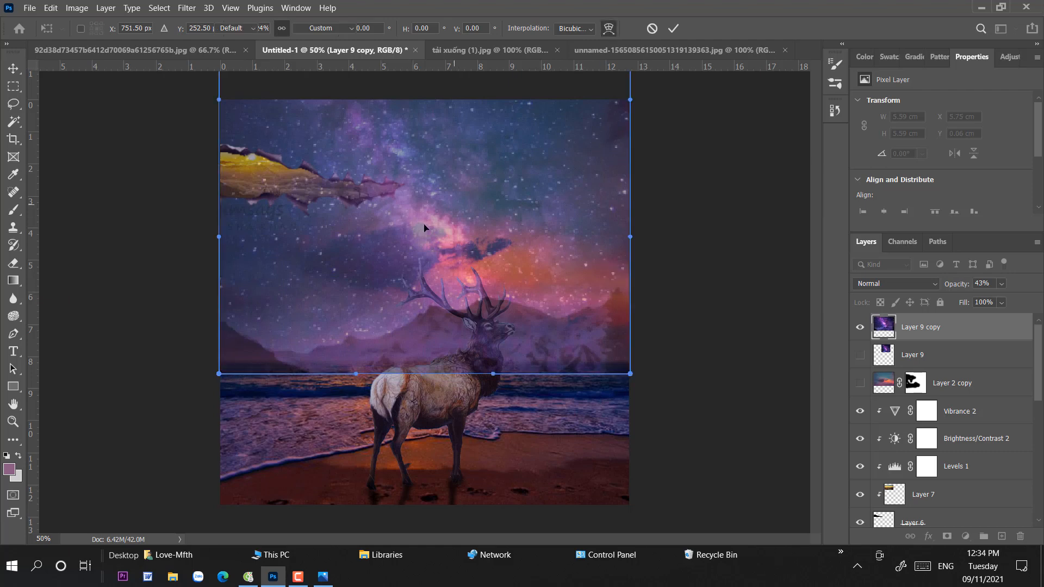
left_click_drag(431, 217, 290, 131)
left_click_drag(380, 237, 432, 219)
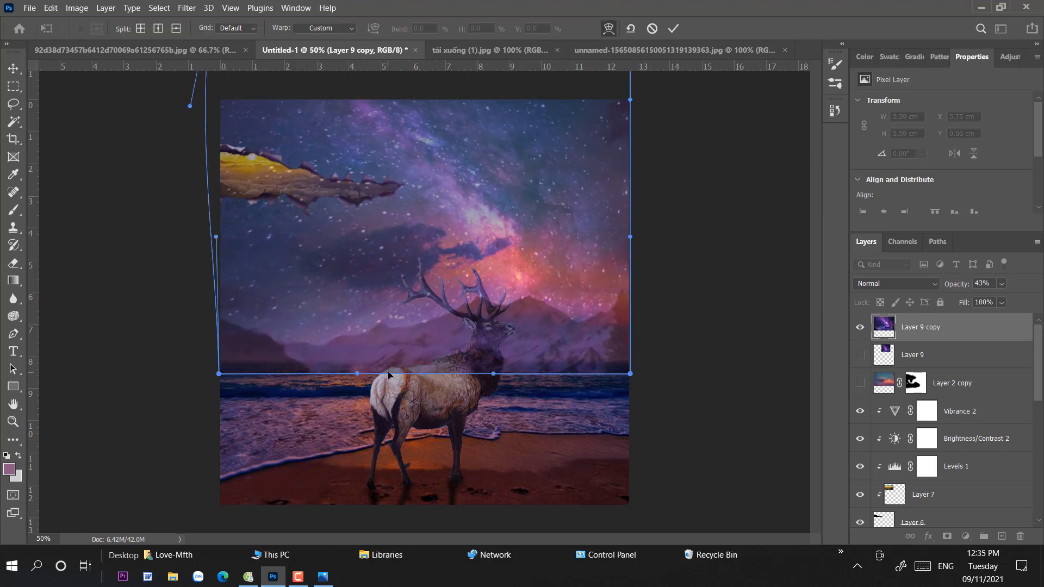
left_click_drag(356, 374, 256, 377)
left_click_drag(545, 219, 510, 226)
left_click(10, 69)
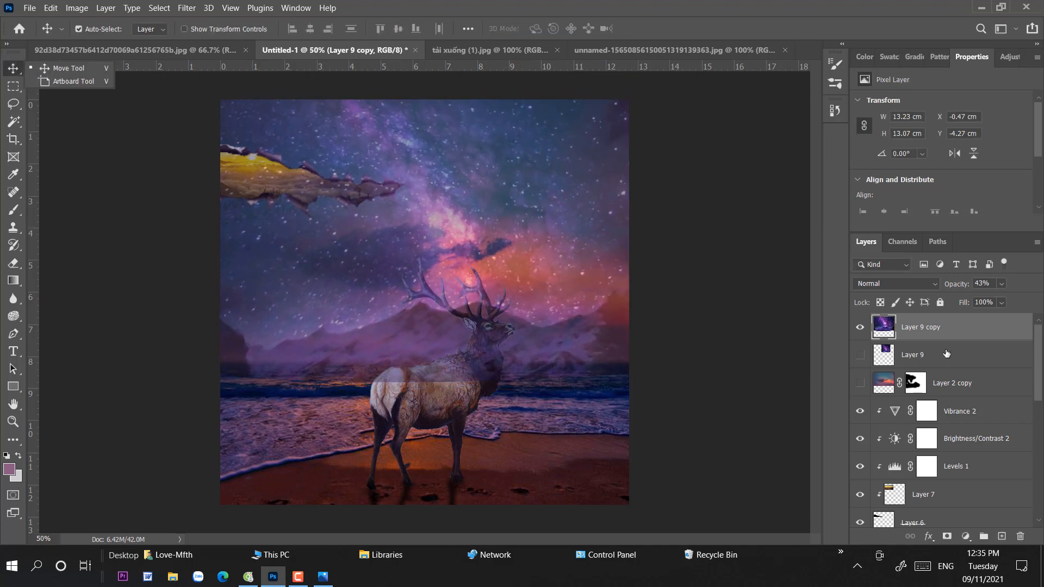
Add a layer mask to the galaxy copy and paint out the sea, mountains, lower sky and torn opening.
left_click(946, 537)
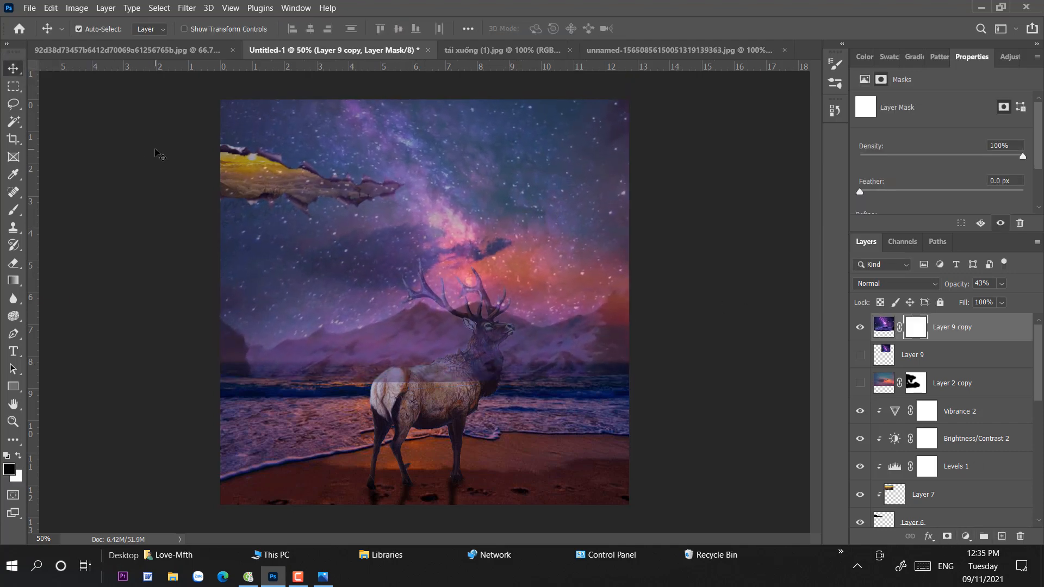
left_click(16, 215)
mouse_move(241, 364)
left_mouse_down()
mouse_move(314, 349)
mouse_move(229, 256)
mouse_move(232, 169)
mouse_move(366, 217)
mouse_move(302, 305)
mouse_move(522, 357)
mouse_move(618, 343)
mouse_move(550, 349)
mouse_move(592, 341)
left_mouse_up()
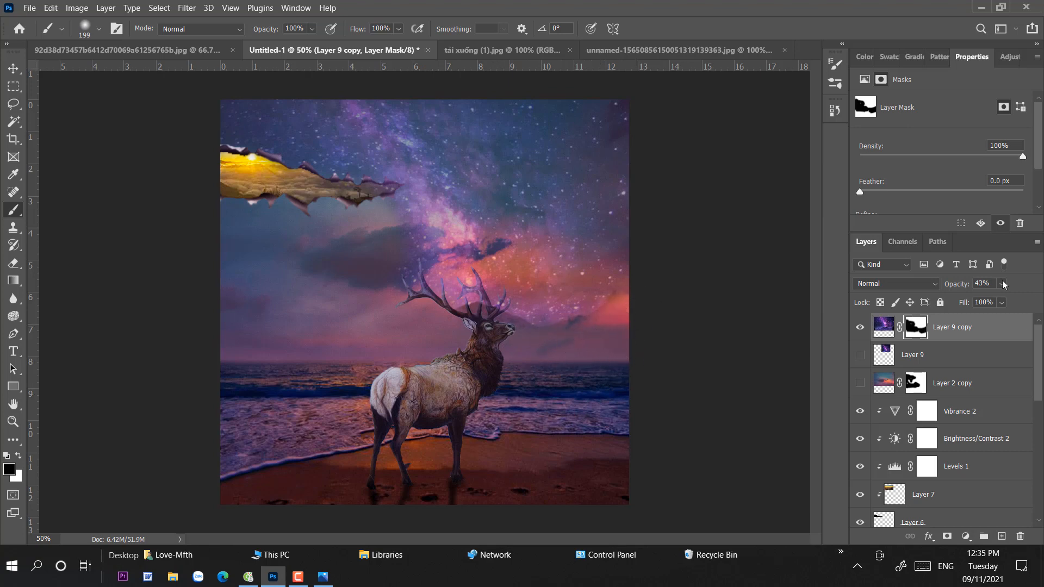
Raise the galaxy copy's opacity to 100% and refine its mask around the torn opening.
left_click(1002, 284)
left_click_drag(996, 299, 1037, 300)
left_click(341, 233)
left_click_drag(308, 192, 242, 194)
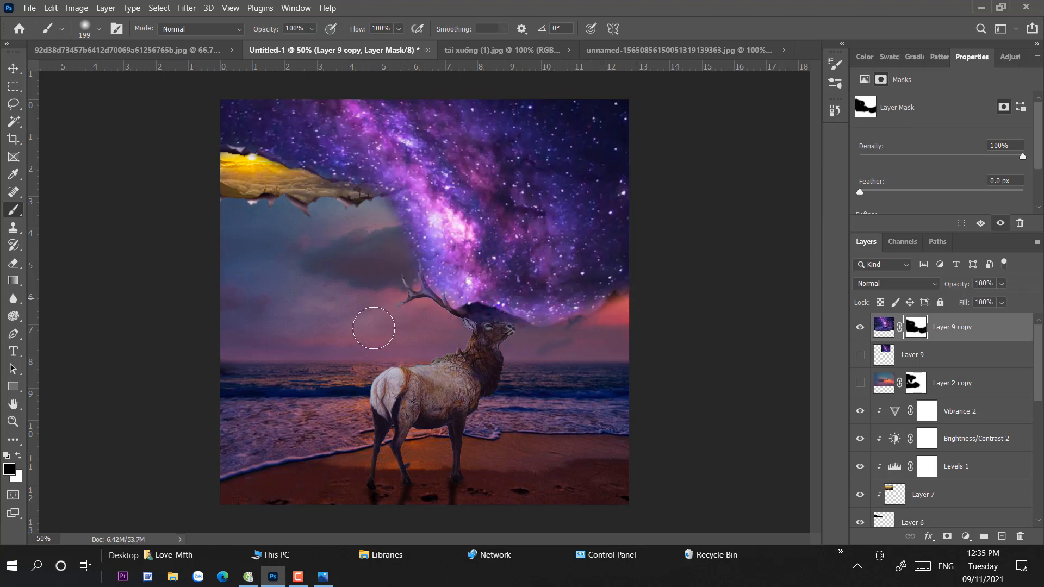
Add a clipped Brightness/Contrast adjustment to the galaxy copy with brightness -45 and contrast 31.
left_click(966, 537)
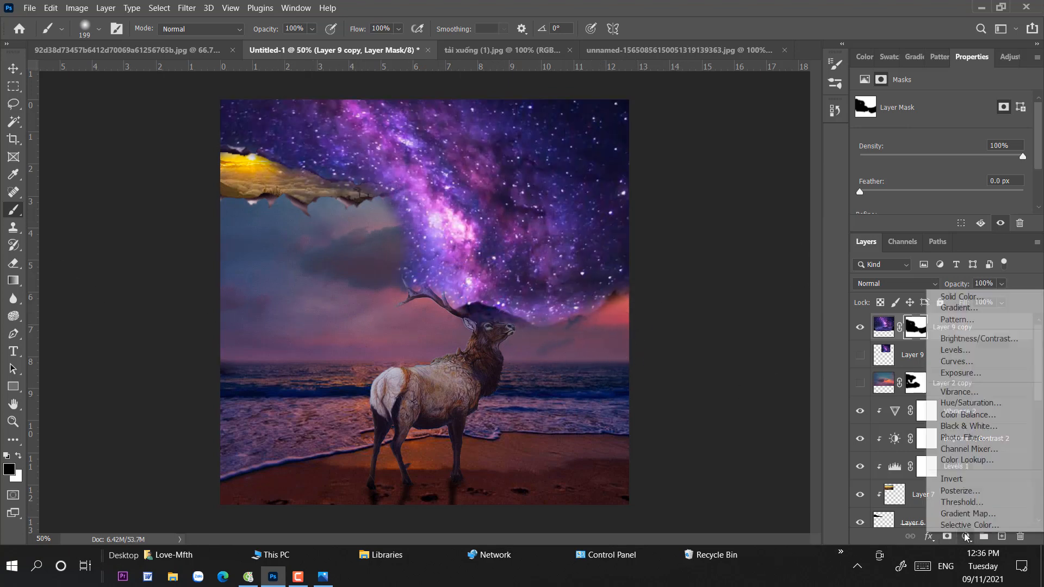
left_click(958, 337)
left_click_drag(941, 140, 977, 166)
left_click_drag(911, 140, 900, 140)
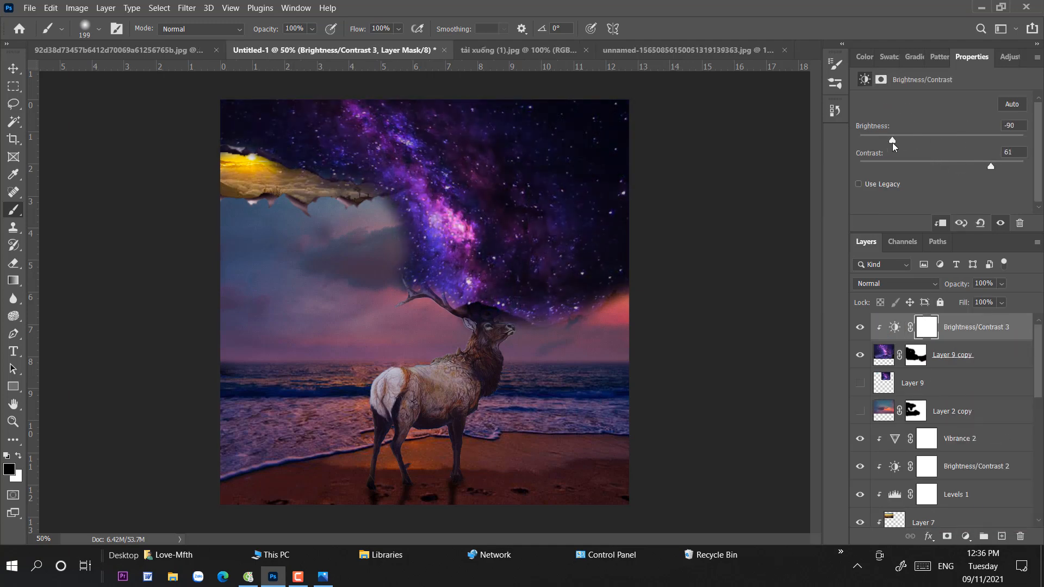
left_click_drag(991, 166, 974, 166)
left_click_drag(904, 142, 917, 140)
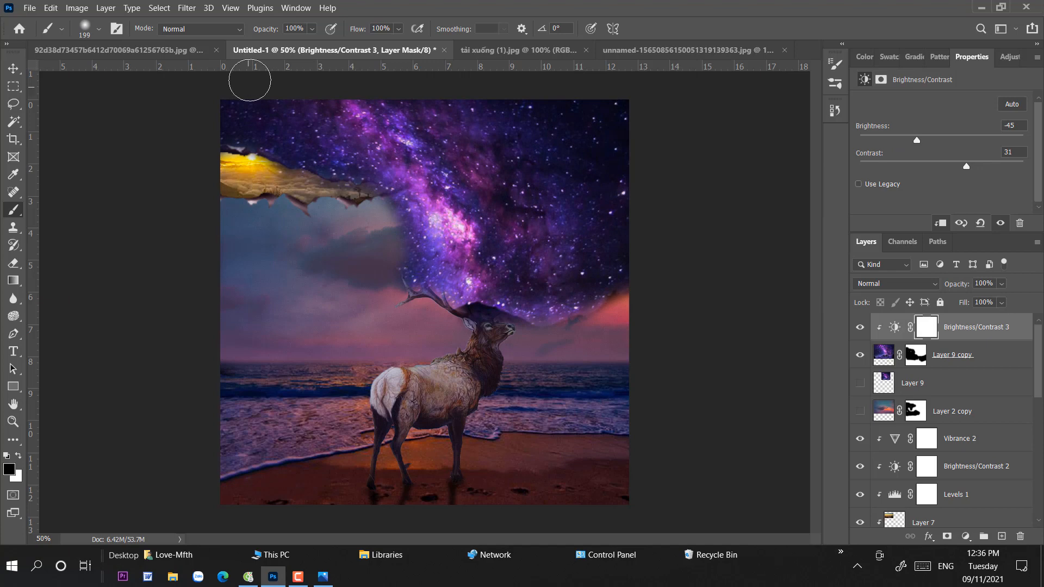
Try a Gaussian Blur with a radius of 1 pixel on the galaxy copy.
key("alt+[")
left_click(186, 8)
mouse_move(218, 170)
left_click(380, 223)
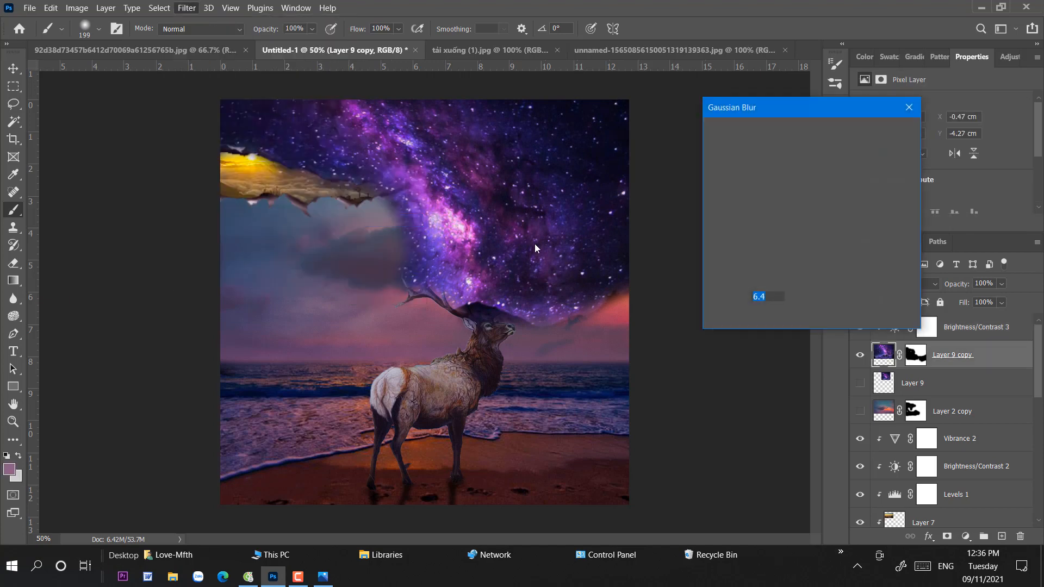
key("BackSpace")
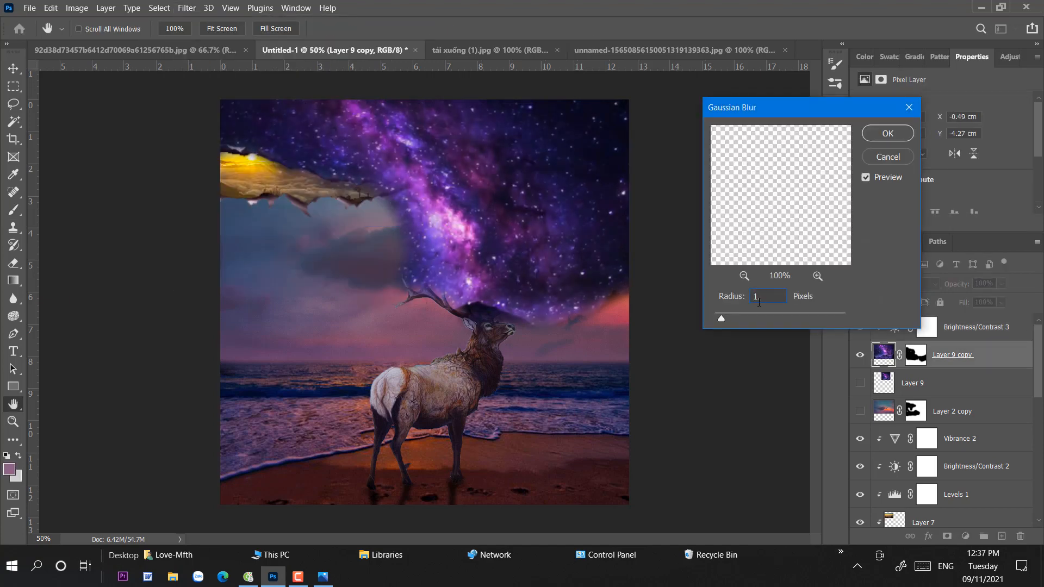
key("Return")
key("b")
Set the galaxy copy's opacity to 62% and start clearing its mask over the antlers with a soft 12 px brush.
left_click_drag(1002, 297, 989, 300)
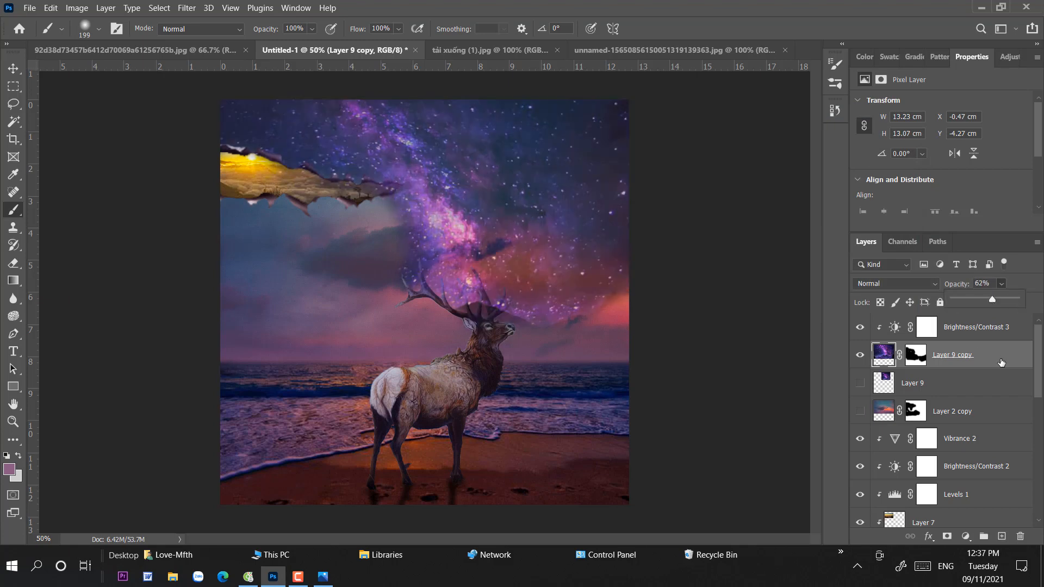
left_click(921, 360)
key("ctrl+plus")
key("ctrl+plus")
key("ctrl+plus")
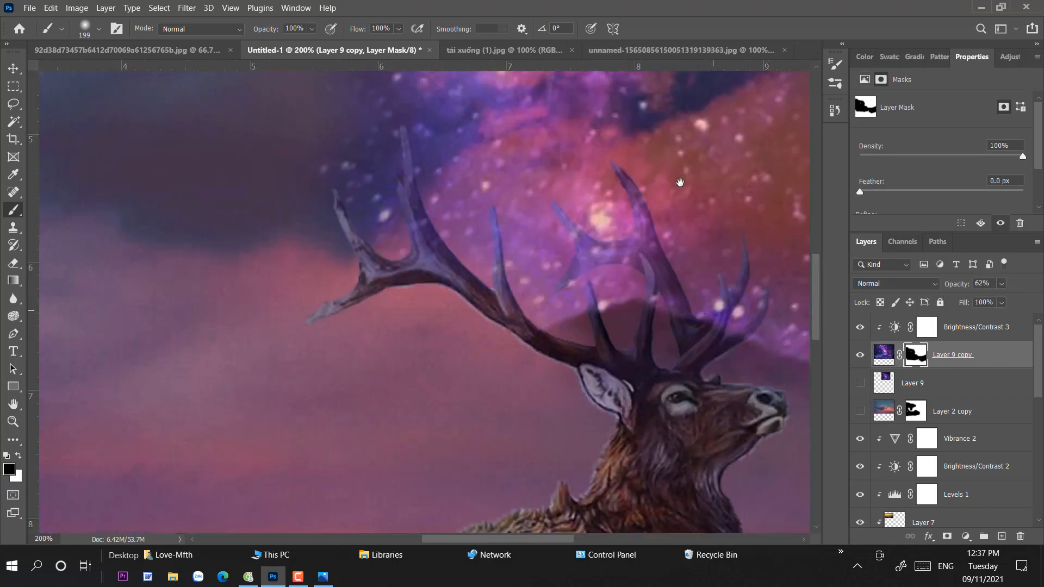
left_click_drag(503, 170, 449, 220)
right_click(314, 214)
left_click_drag(398, 246, 390, 245)
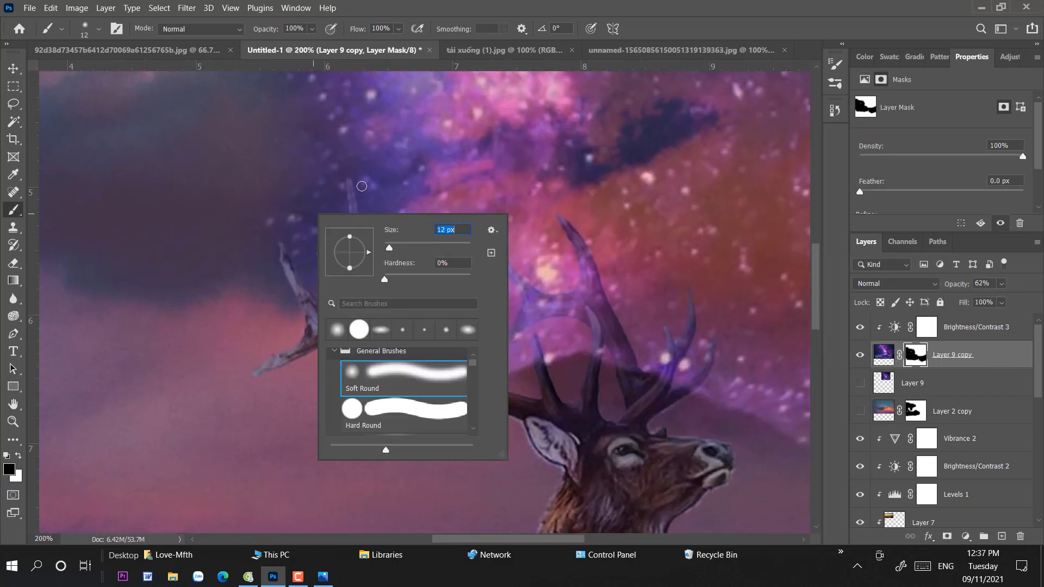
left_click(352, 185)
Load the elk's outline as a selection and paint the galaxy off the antlers and head on its mask with a 67 px brush.
scroll(976, 429, "down", 8)
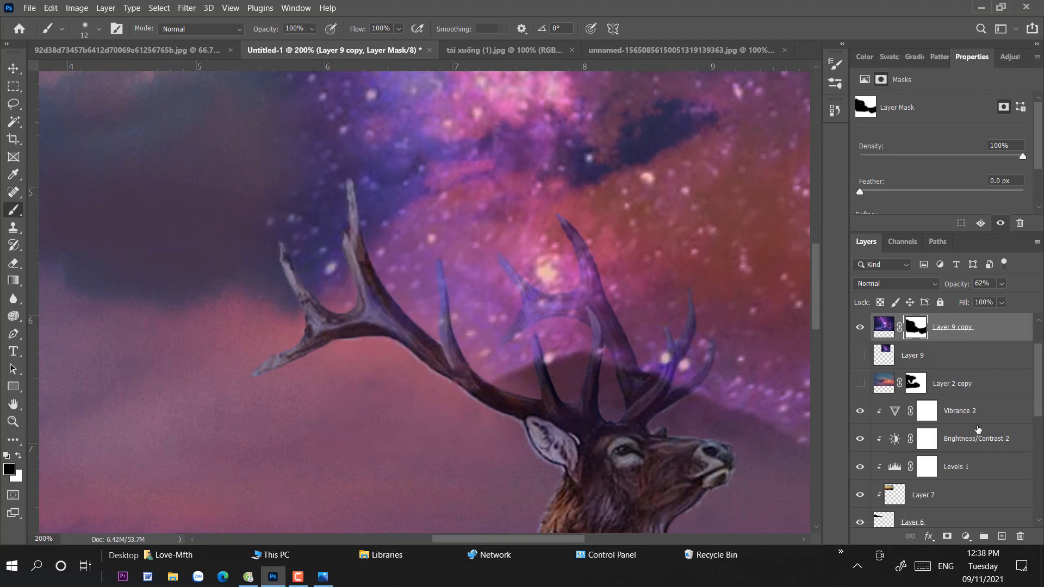
left_click(884, 471, "ctrl")
scroll(957, 414, "up", 8)
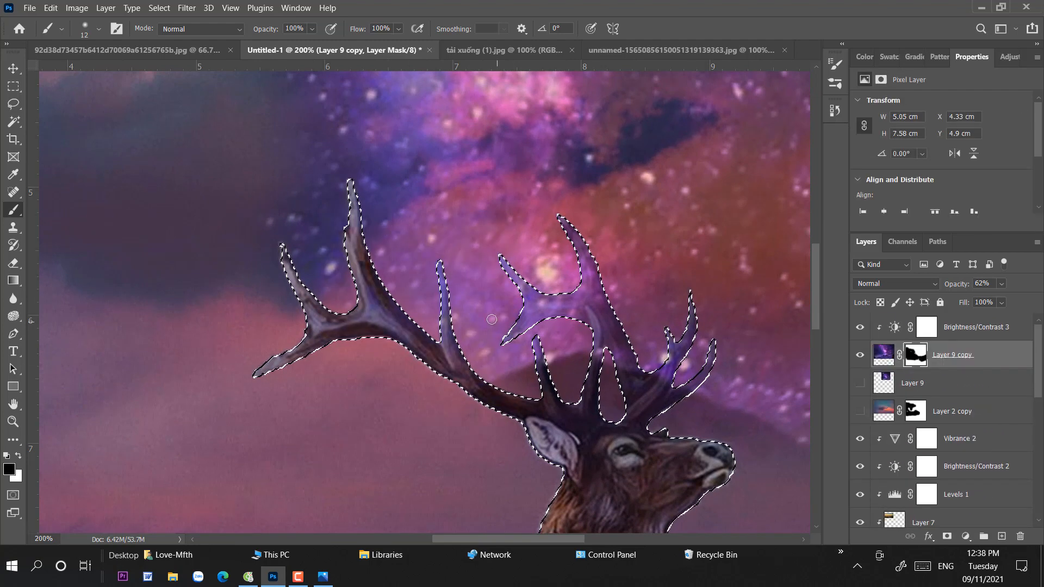
left_click(915, 355)
right_click(513, 294)
left_click_drag(589, 330, 608, 330)
mouse_move(357, 226)
left_mouse_down()
mouse_move(508, 383)
mouse_move(349, 315)
mouse_move(381, 364)
mouse_move(267, 246)
mouse_move(435, 387)
mouse_move(556, 437)
mouse_move(521, 387)
mouse_move(574, 204)
mouse_move(599, 378)
mouse_move(620, 351)
mouse_move(628, 431)
mouse_move(450, 309)
mouse_move(465, 390)
left_mouse_up()
Paint white on the galaxy copy's mask to bring back the mountains above the sea beside the elk's head.
left_click(18, 455)
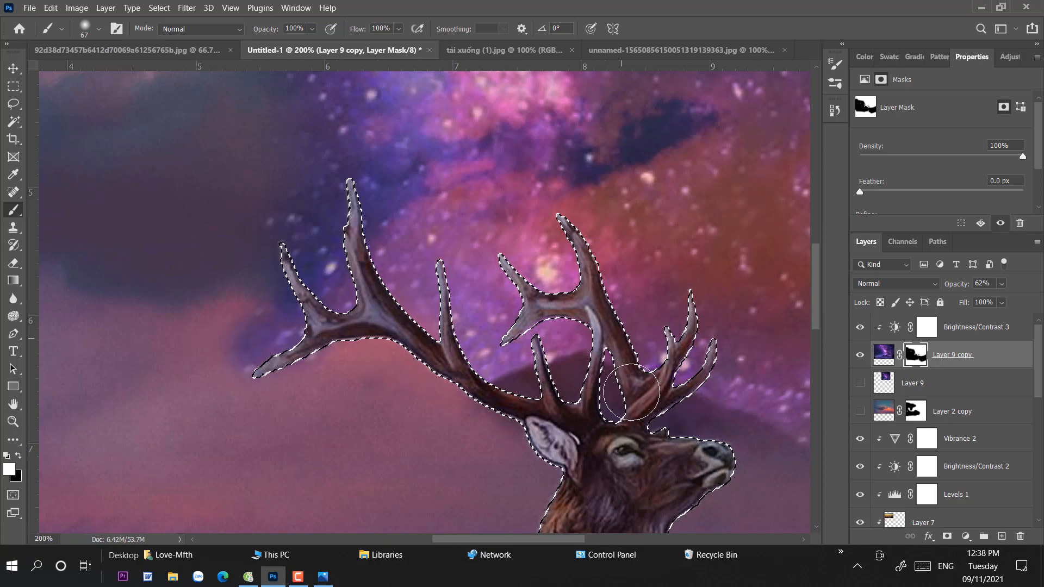
scroll(478, 311, "down", 3)
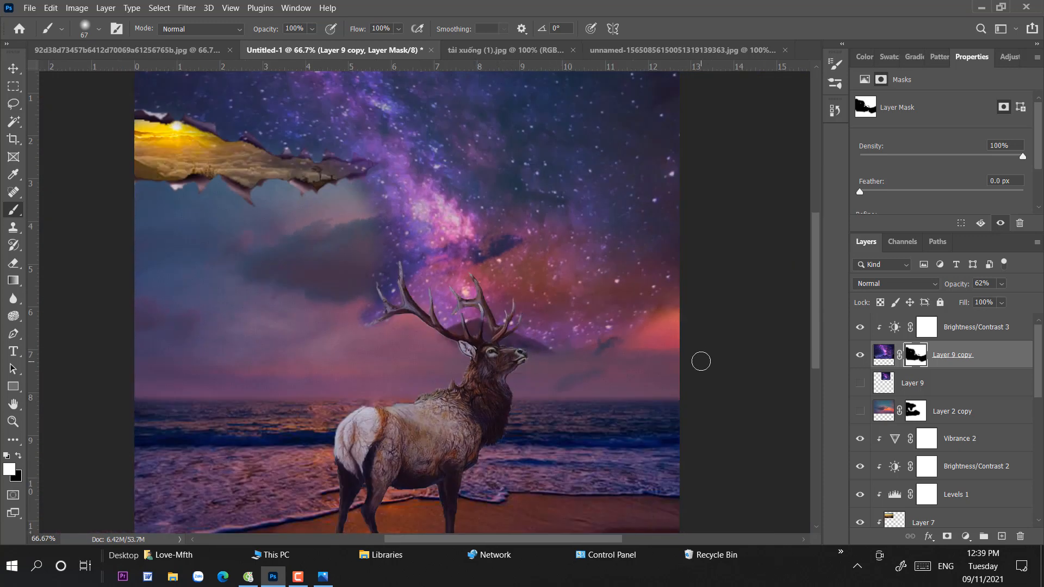
mouse_move(701, 361)
left_mouse_down()
mouse_move(622, 316)
mouse_move(691, 312)
mouse_move(683, 303)
mouse_move(612, 327)
mouse_move(610, 340)
mouse_move(558, 339)
mouse_move(634, 367)
mouse_move(571, 381)
mouse_move(697, 385)
mouse_move(572, 366)
mouse_move(540, 391)
mouse_move(590, 393)
mouse_move(532, 359)
left_mouse_up()
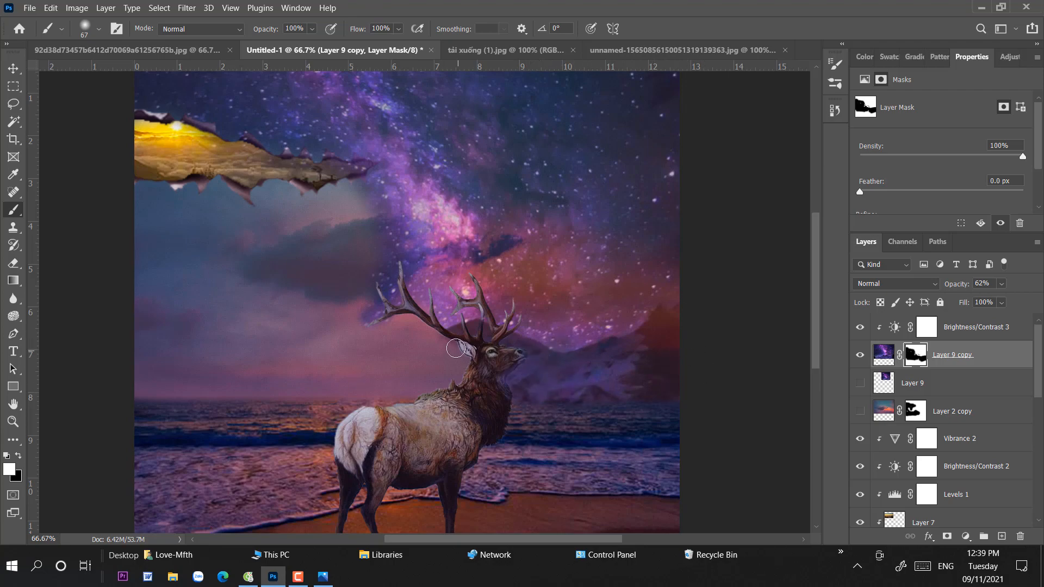
Load the outline of the torn sky strip's layer as a selection.
scroll(455, 348, "up", 3)
key("ctrl+plus")
key("ctrl+plus")
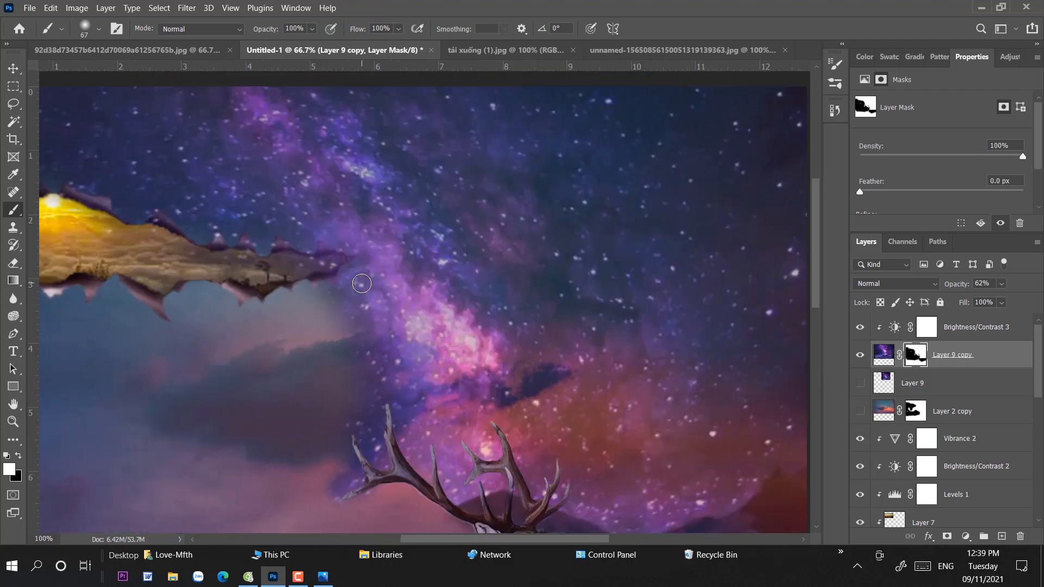
left_click_drag(362, 283, 775, 400)
key("ctrl+minus")
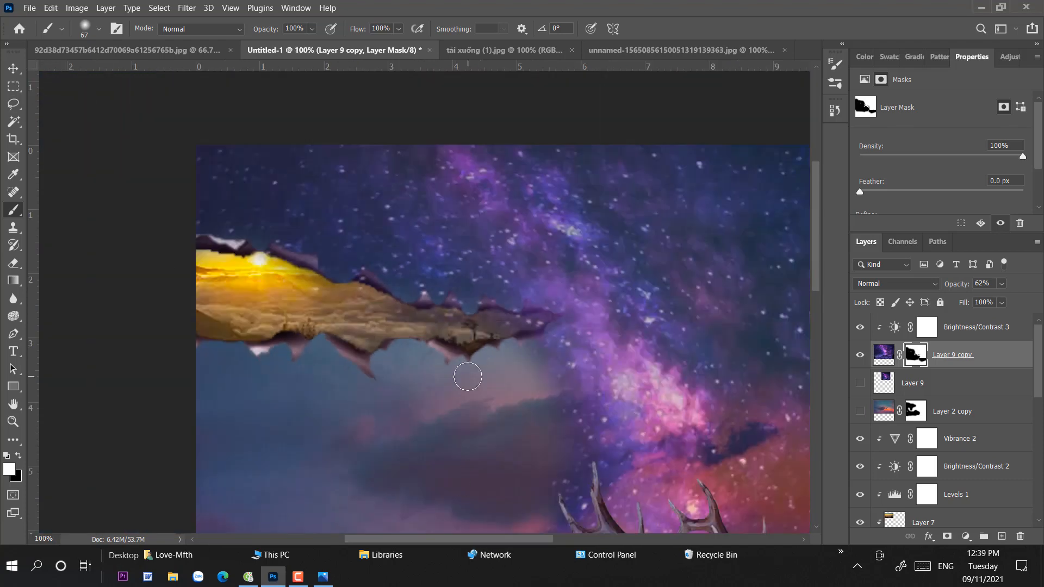
key("v")
scroll(925, 413, "down", 4)
scroll(925, 414, "up", 2)
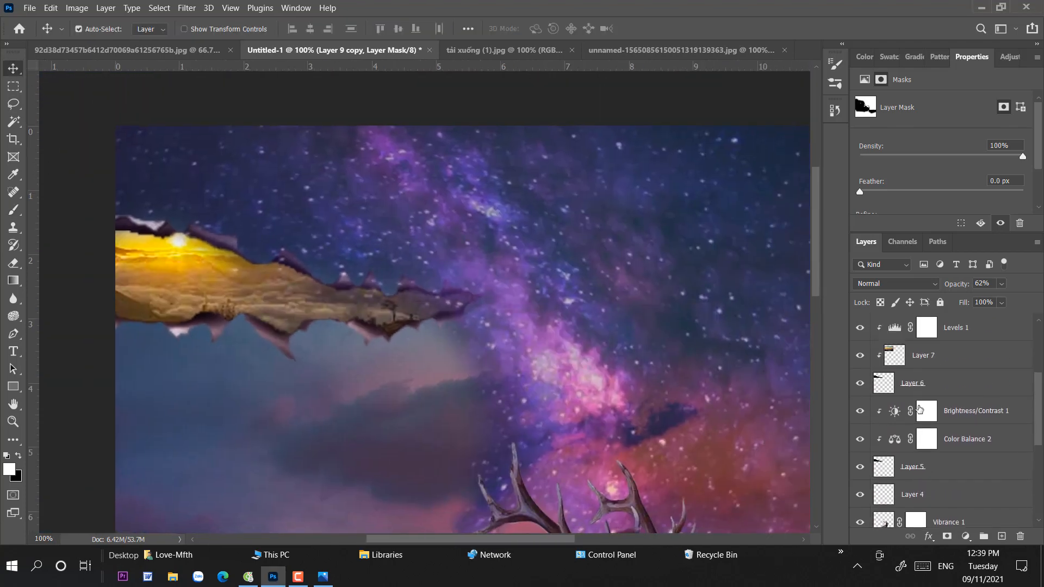
left_click(884, 438, "ctrl")
scroll(913, 449, "down", 2)
left_click(883, 466, "ctrl")
scroll(924, 387, "up", 6)
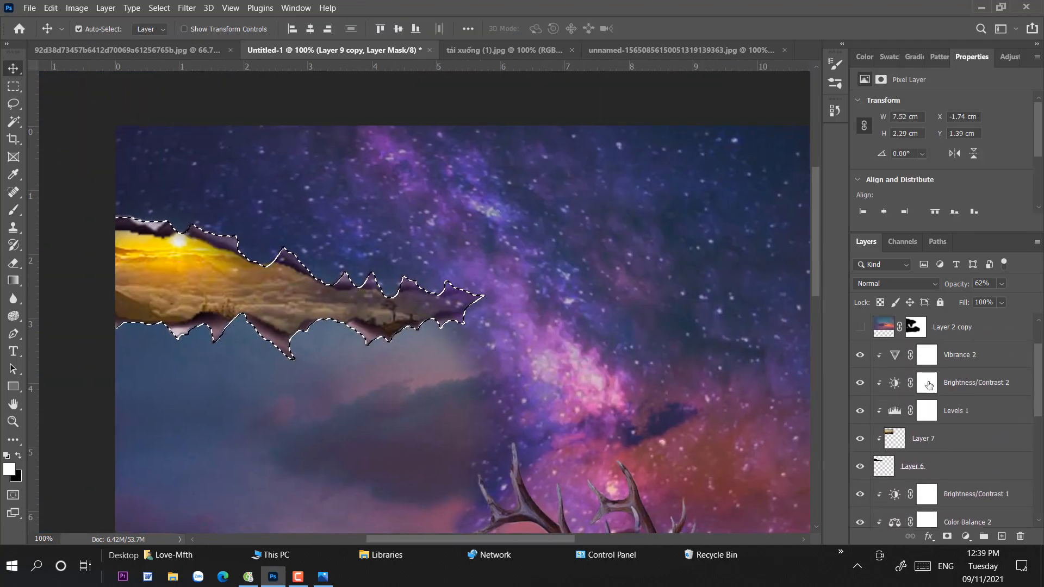
Paint black on the galaxy copy's mask inside the selection to clear the galaxy off the torn strip, and deselect.
left_click(916, 355)
left_click(17, 455)
key("b")
mouse_move(123, 228)
left_mouse_down()
mouse_move(193, 234)
mouse_move(436, 297)
mouse_move(351, 316)
mouse_move(366, 349)
mouse_move(181, 283)
left_mouse_up()
right_click(312, 306)
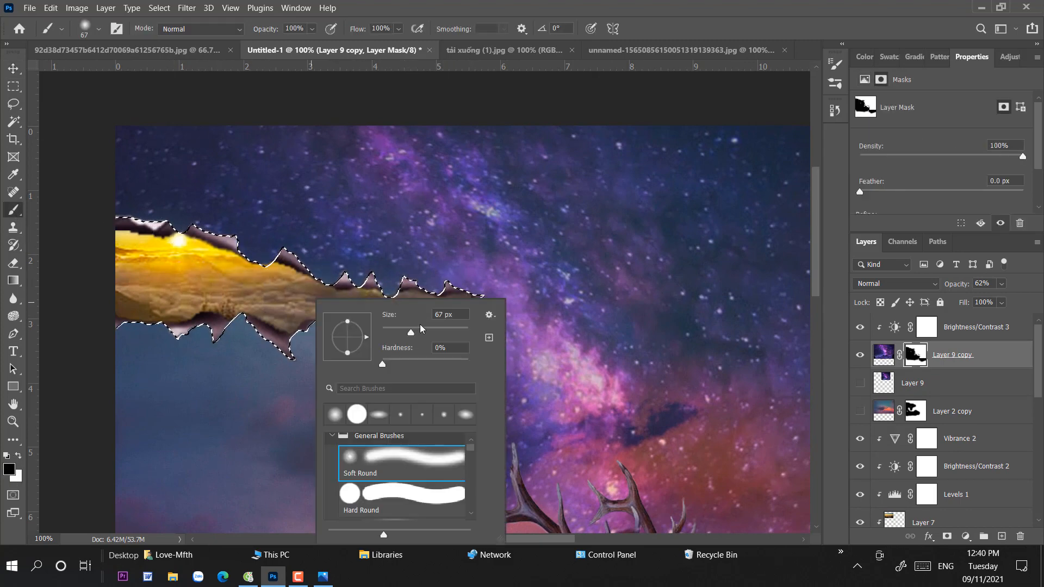
left_click_drag(413, 330, 424, 330)
left_click_drag(256, 299, 187, 290)
left_click(18, 69)
key("ctrl+d")
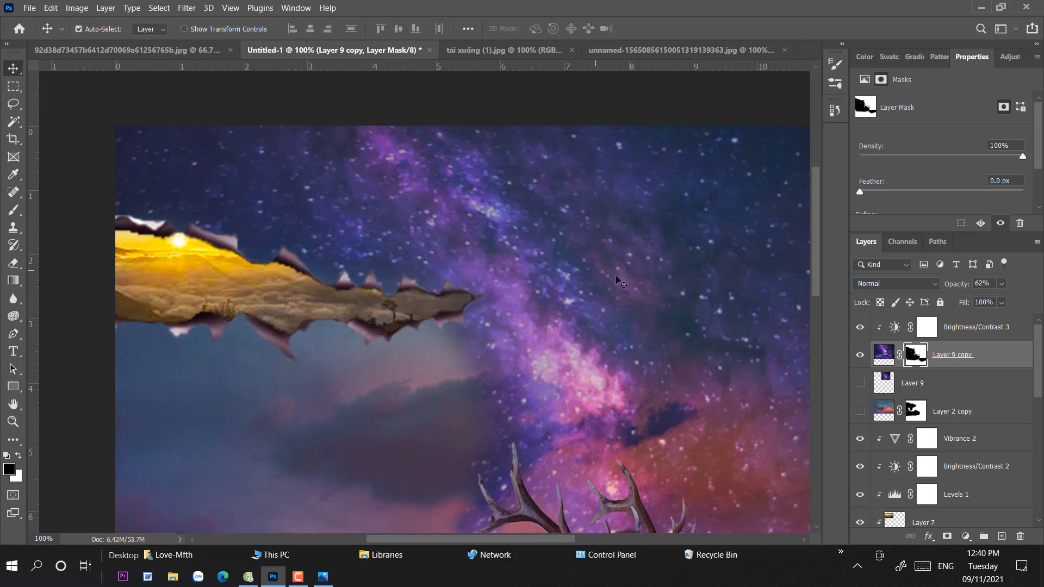
Fade the galaxy's edge between the tear and the antlers by painting its mask with a 55 px black brush, reduced to 31% opacity.
key("ctrl+minus")
key("ctrl+minus")
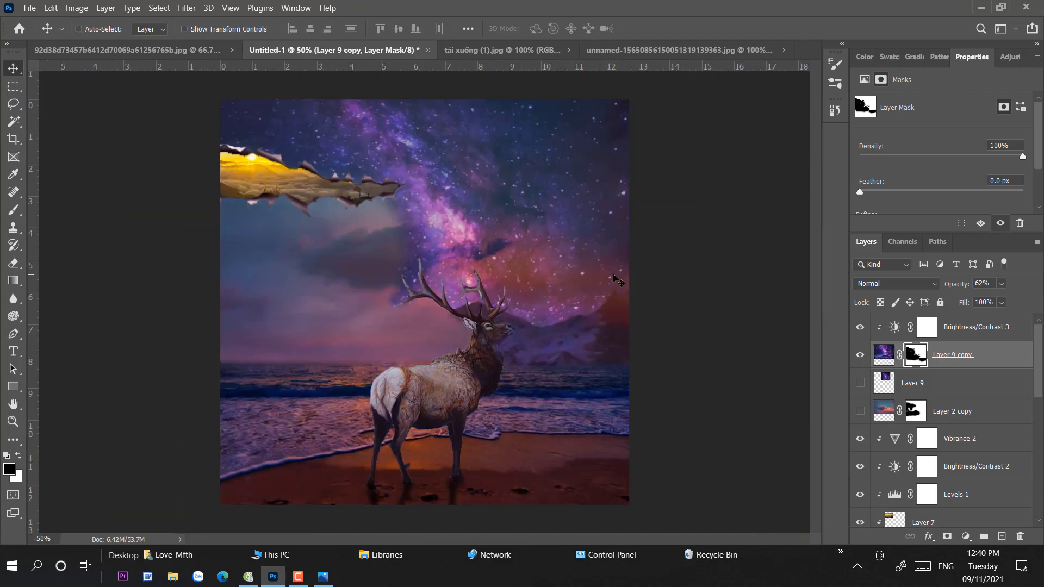
key("ctrl+plus")
key("ctrl+plus")
left_click_drag(612, 273, 635, 487)
key("ctrl+minus")
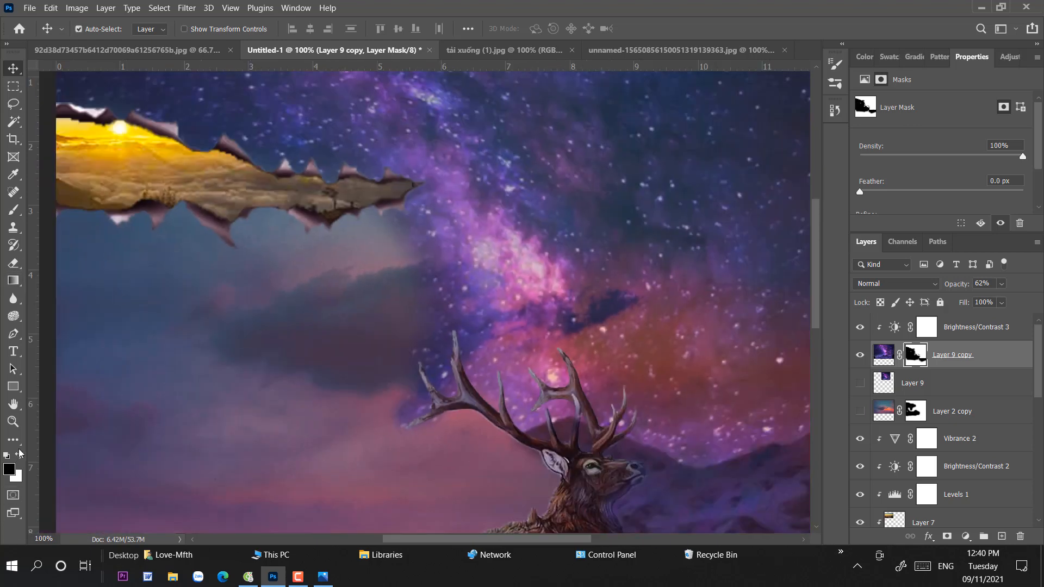
key("b")
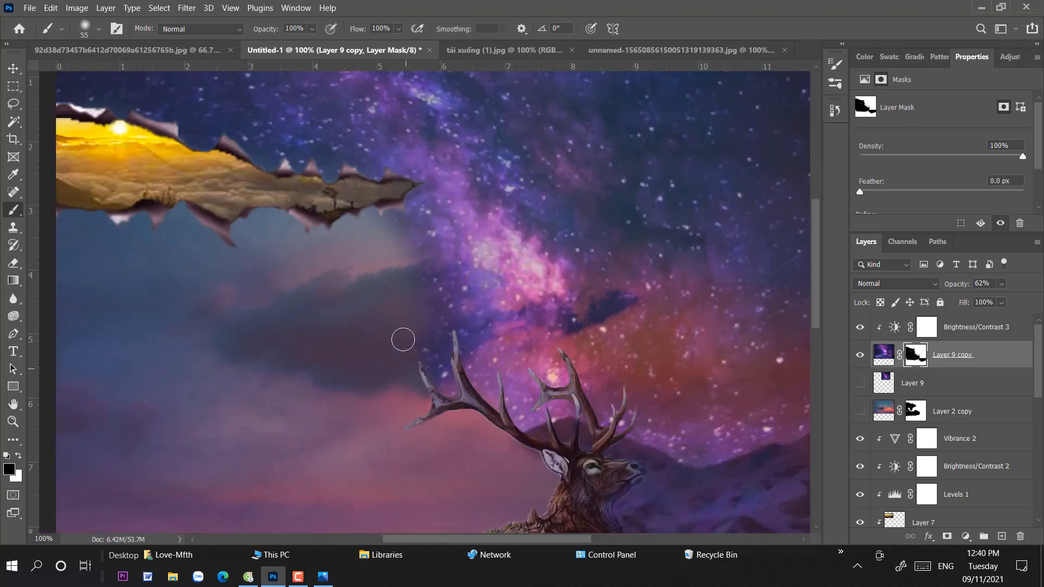
left_click_drag(402, 256, 398, 230)
left_click_drag(311, 28, 289, 43)
mouse_move(421, 238)
left_mouse_down()
mouse_move(412, 193)
mouse_move(412, 277)
mouse_move(428, 346)
left_mouse_up()
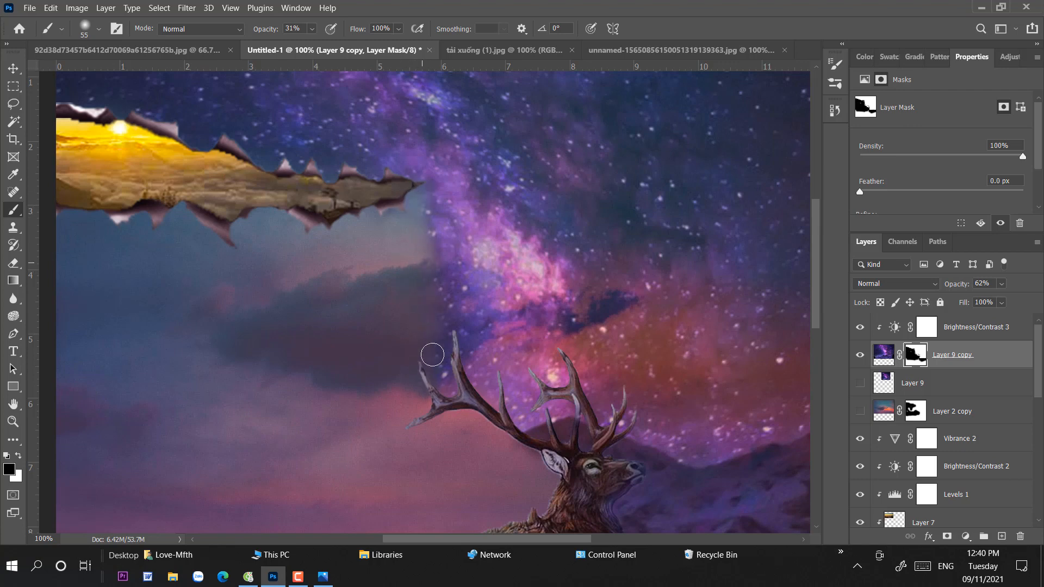
mouse_move(442, 249)
left_mouse_down()
mouse_move(492, 298)
mouse_move(443, 307)
left_mouse_up()
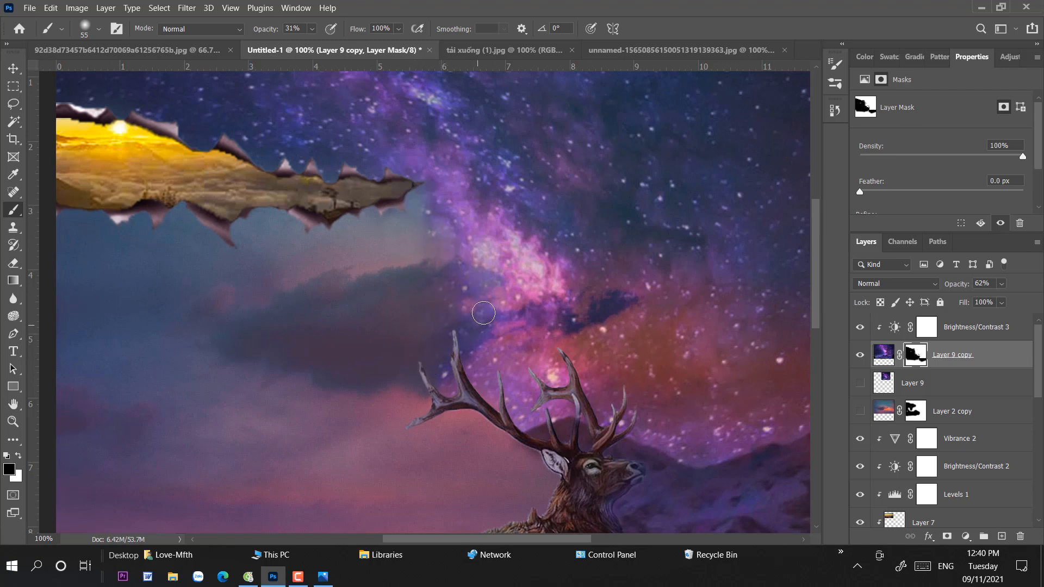
Touch up the galaxy copy's mask around the tear's pointed tip, finishing with a 12 px black brush.
key("x")
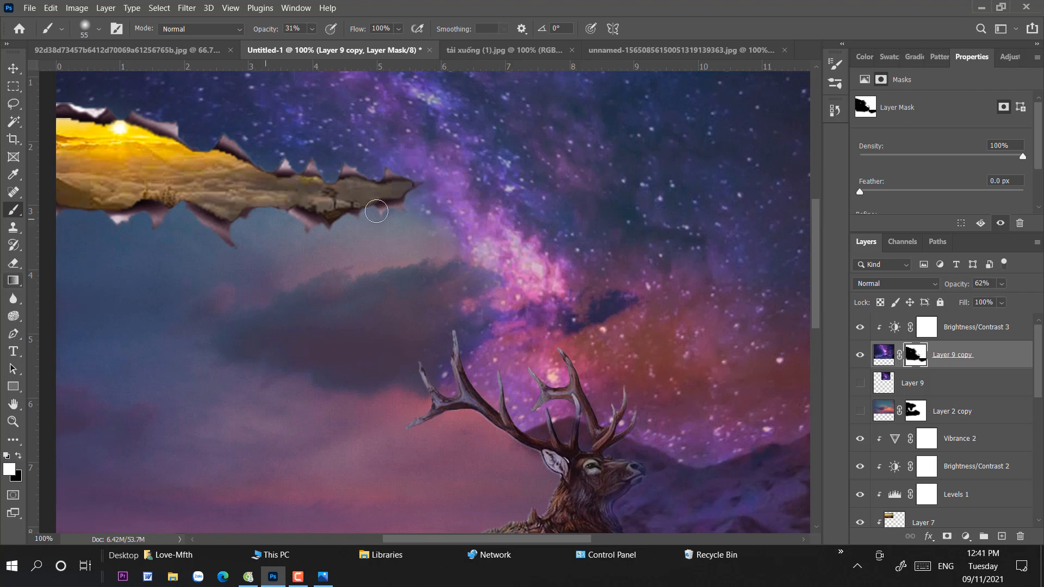
key("x")
right_click(375, 334)
left_click_drag(462, 331, 452, 331)
left_click_drag(415, 184, 421, 184)
key("ctrl+minus")
key("ctrl+minus")
key("ctrl+minus")
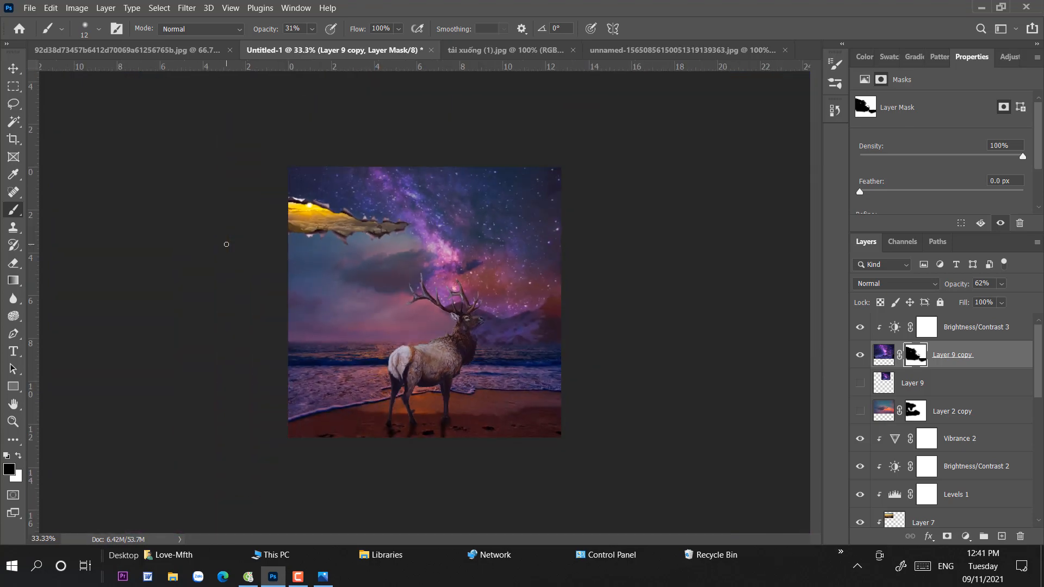
Enlarge the brush to 69 px and touch up the galaxy copy's mask beside the elk's antlers and ear.
key("ctrl+plus")
key("ctrl+plus")
key("ctrl+plus")
key("ctrl+plus")
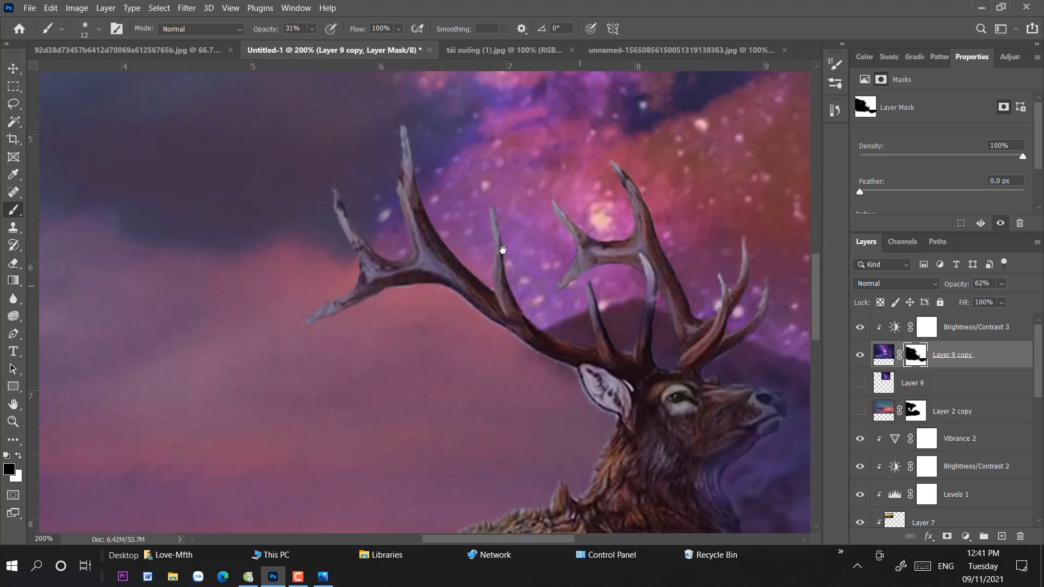
left_click_drag(502, 250, 400, 198)
right_click(422, 298)
left_click_drag(497, 331, 510, 332)
left_click(367, 310)
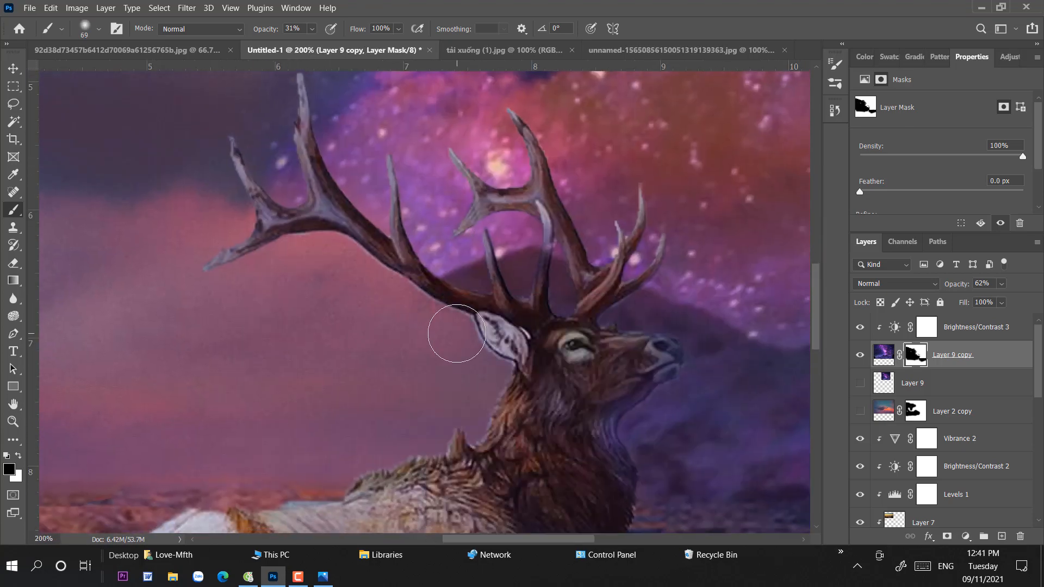
left_click(13, 68)
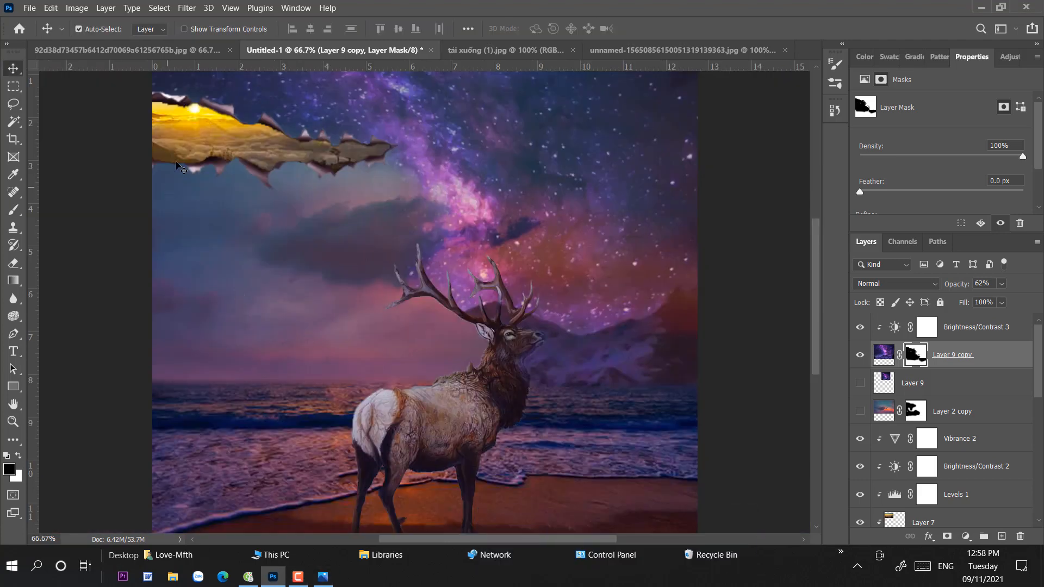
Fade the galaxy over the mountains beside the elk's head by painting its mask with a soft 69 px black brush at 27% opacity.
left_click_drag(175, 161, 198, 98)
left_click_drag(532, 214, 492, 185)
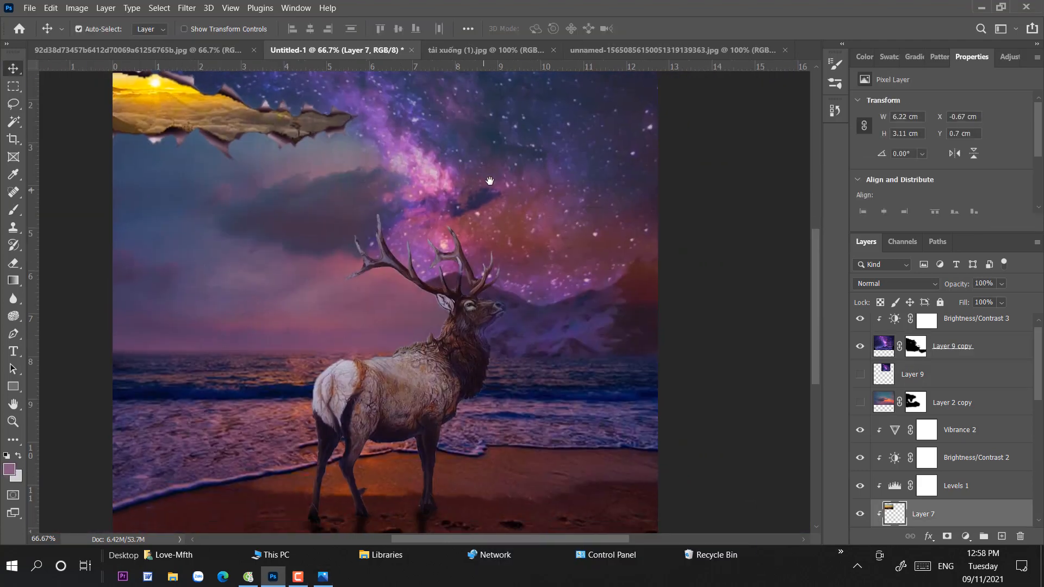
left_click(541, 296)
key("b")
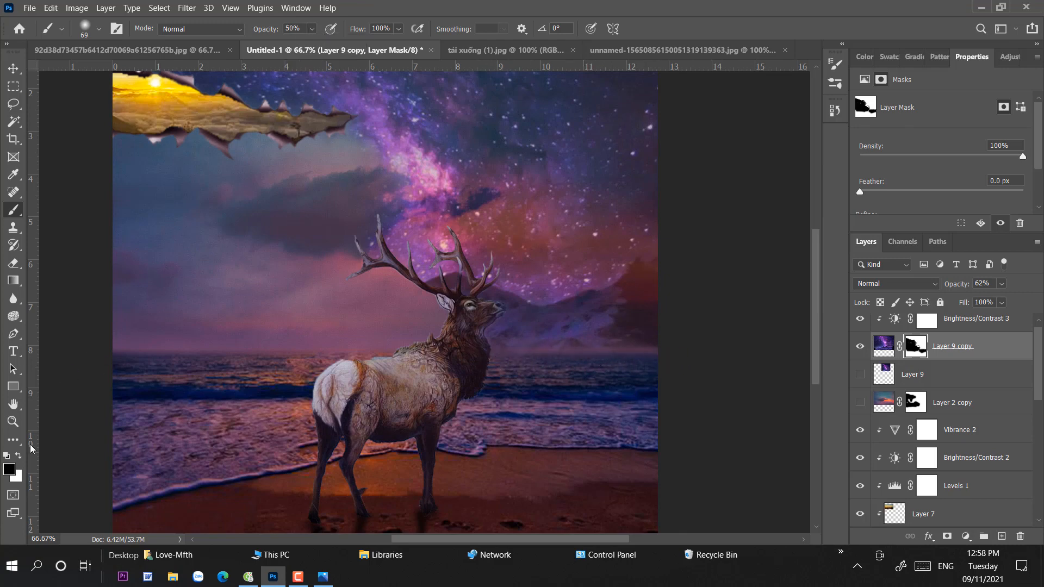
left_click_drag(494, 349, 740, 350)
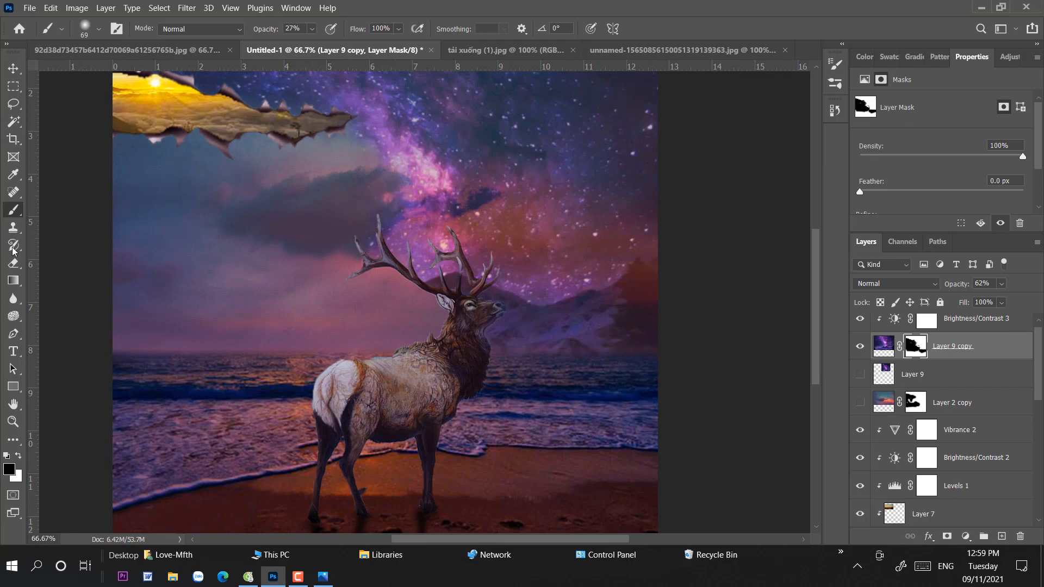
left_click(14, 68)
scroll(369, 212, "down", 3)
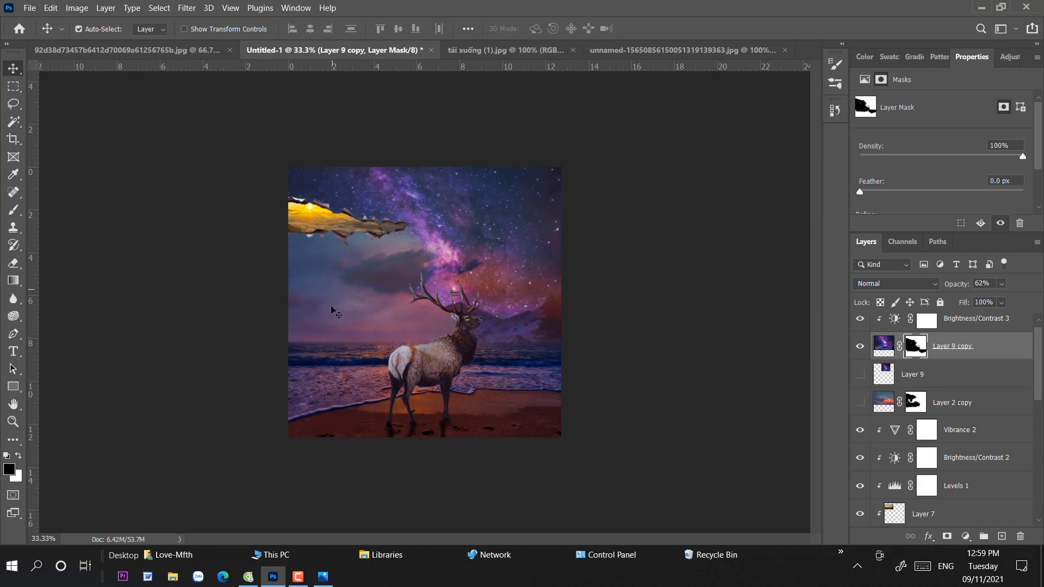
Enlarge the brush to 95 px and further fade the mountains near the canvas's right edge on the galaxy copy's mask.
key("ctrl+plus")
left_click(14, 210)
right_click(637, 225)
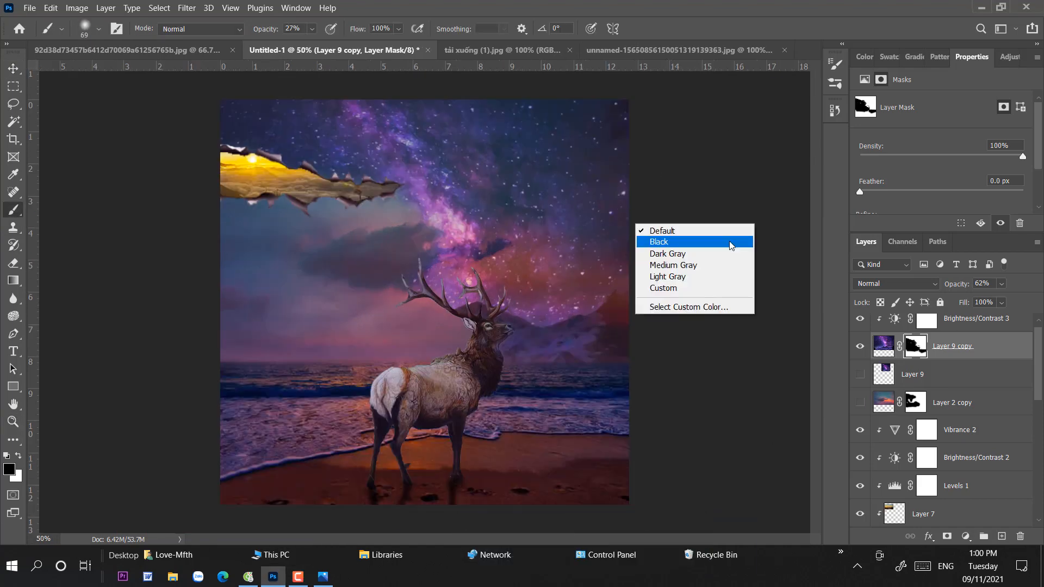
right_click(579, 157)
left_click(687, 188)
key("Return")
mouse_move(622, 352)
left_mouse_down()
mouse_move(610, 331)
mouse_move(618, 315)
left_mouse_up()
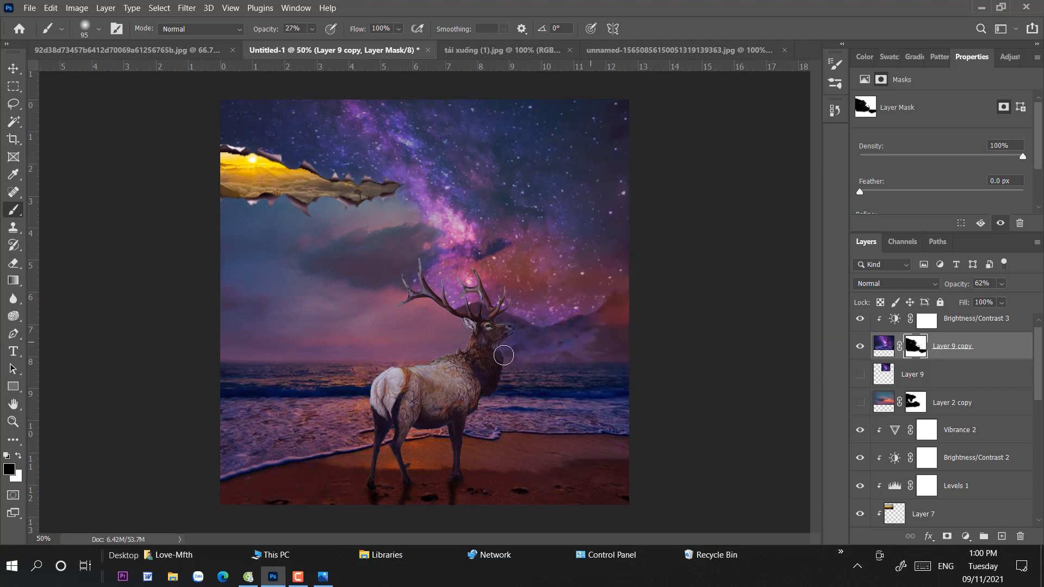
Raise the brush opacity and clear the mountains and right-hand sky from the galaxy copy's mask with a 177 px black brush.
left_click(312, 29)
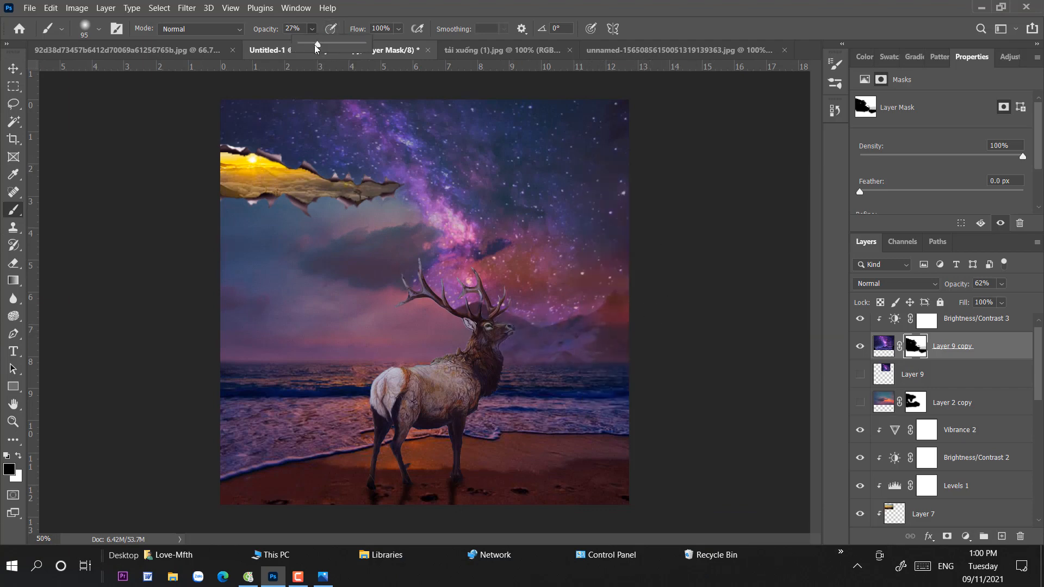
left_click_drag(317, 46, 378, 50)
right_click(609, 250)
left_click(717, 280)
left_click(601, 247)
mouse_move(561, 351)
left_mouse_down()
mouse_move(499, 358)
mouse_move(512, 374)
mouse_move(507, 333)
mouse_move(537, 318)
mouse_move(578, 224)
mouse_move(597, 226)
mouse_move(667, 92)
mouse_move(572, 161)
mouse_move(557, 125)
mouse_move(472, 98)
mouse_move(578, 194)
mouse_move(484, 107)
mouse_move(565, 197)
mouse_move(560, 271)
mouse_move(524, 315)
left_mouse_up()
Refine the cleared galaxy edge at 59% brush opacity, painting the mask black along it and white to restore stars in the upper right sky.
left_click_drag(305, 47, 300, 47)
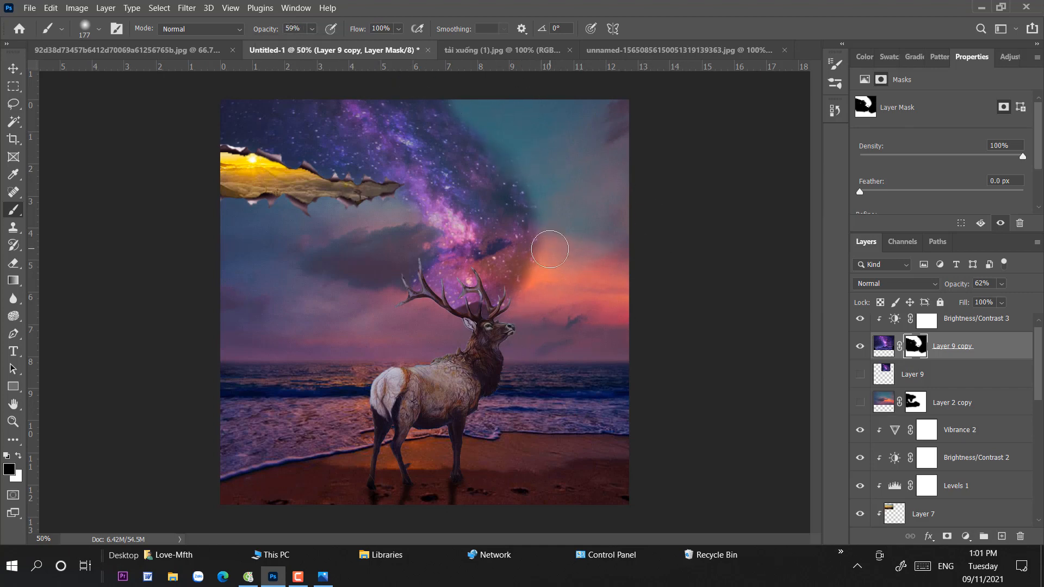
mouse_move(550, 249)
left_mouse_down()
mouse_move(529, 299)
mouse_move(564, 196)
mouse_move(554, 213)
left_mouse_up()
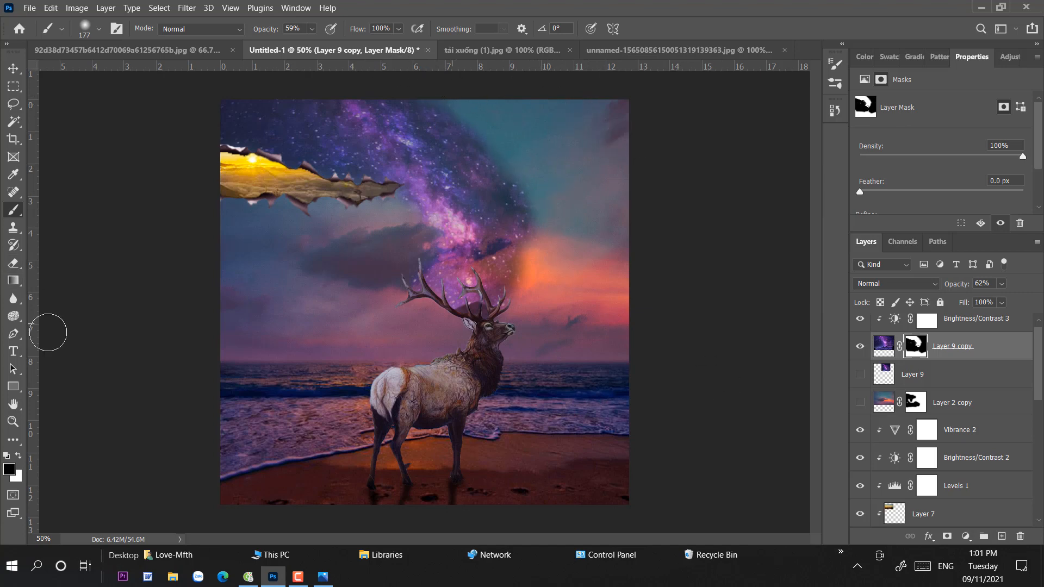
key("x")
mouse_move(528, 176)
left_mouse_down()
mouse_move(643, 113)
mouse_move(605, 105)
mouse_move(519, 121)
mouse_move(533, 142)
mouse_move(573, 142)
left_mouse_up()
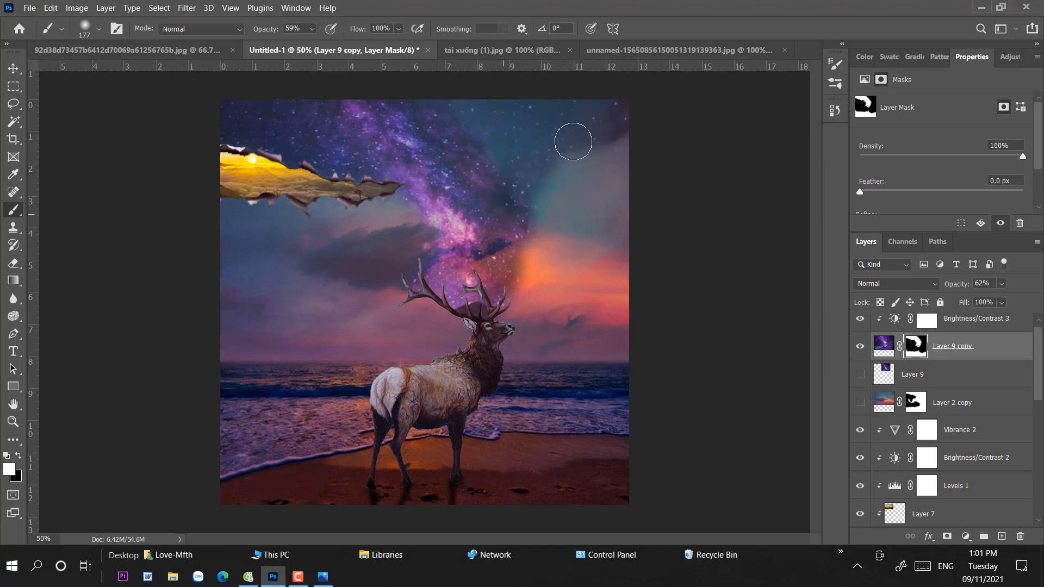
Group all the tear's layers, from Vibrance 2 down to Layer 5.
key("v")
scroll(967, 429, "down", 5)
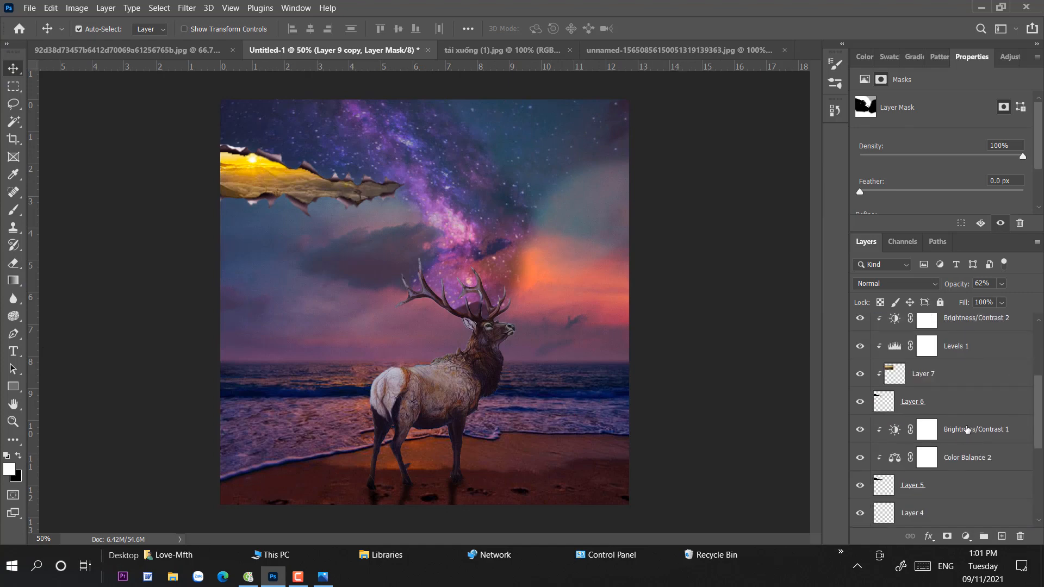
scroll(959, 405, "up", 2)
left_click(947, 352, "ctrl")
scroll(951, 354, "down", 4)
left_click(938, 433, "shift")
scroll(940, 431, "up", 7)
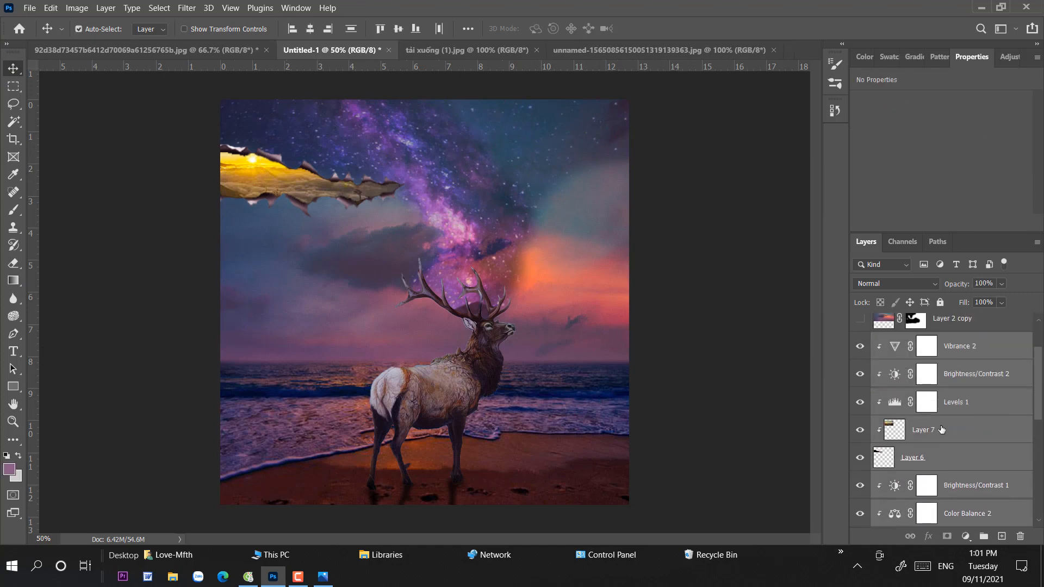
left_click(984, 537)
Duplicate the tear group and place the copy, flipped horizontally and resized, over the sky at the canvas's right edge.
key("ctrl+j")
key("ctrl+t")
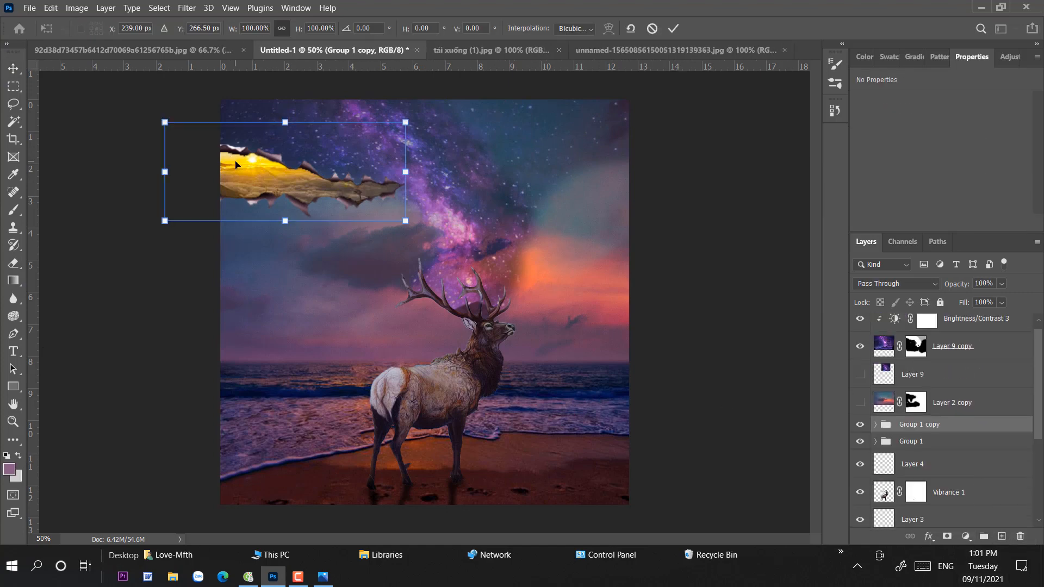
right_click(235, 160)
left_click(271, 387)
left_click_drag(320, 175, 655, 209)
left_click_drag(639, 152, 638, 170)
left_click_drag(636, 210, 602, 206)
left_click(15, 69)
Paint white on the galaxy copy's mask at 100% brush opacity to bring back the stars above the new right tear.
left_click(915, 329)
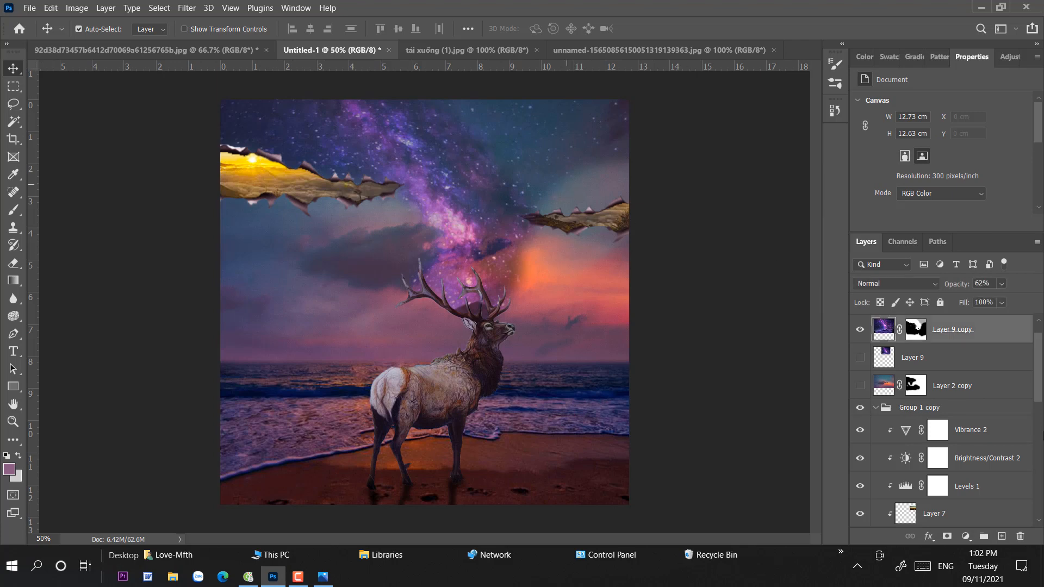
left_click(7, 212)
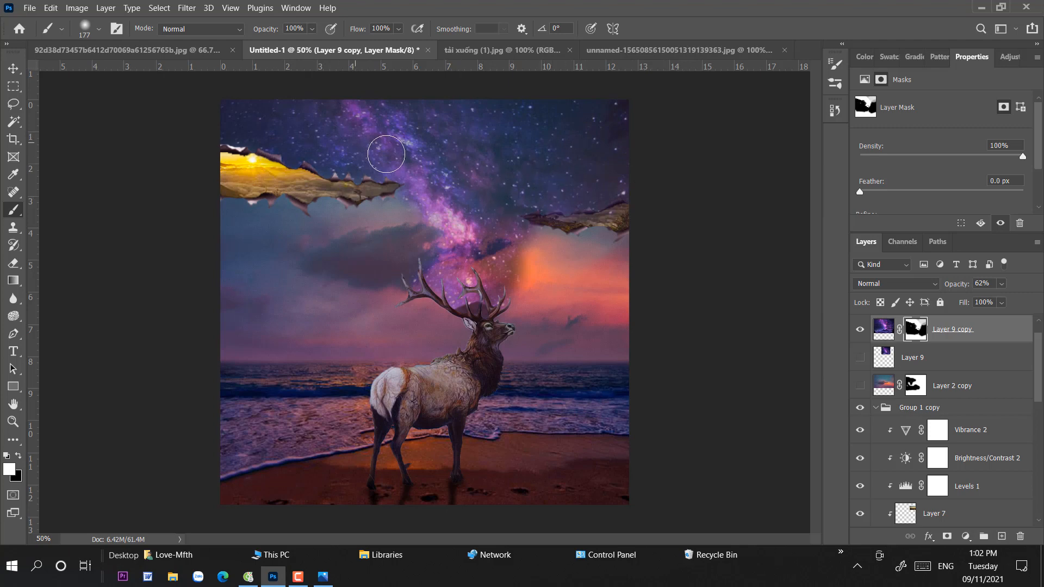
key("v")
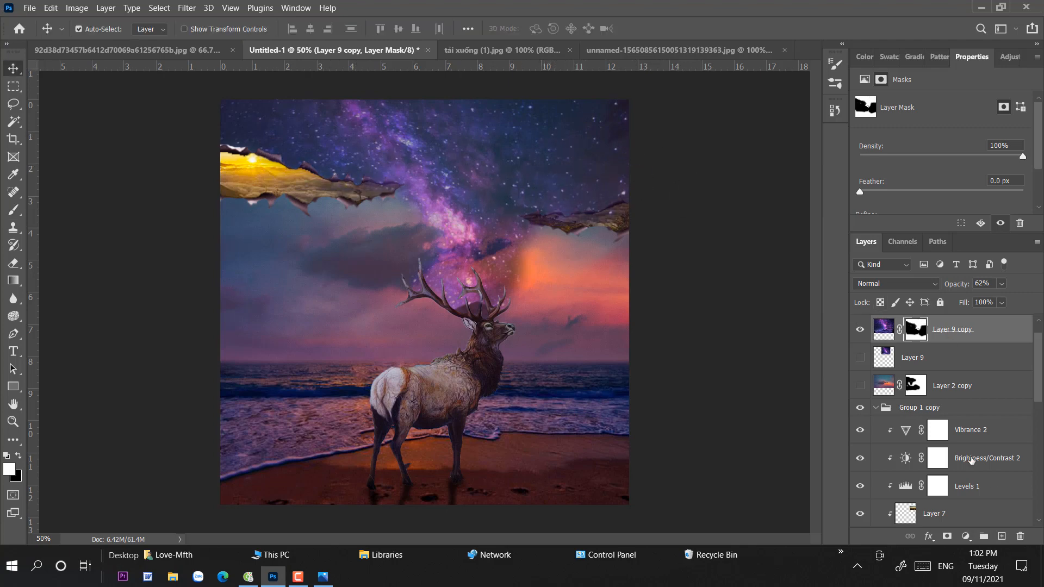
Load the outline of the tear layer inside Group 1 copy as a selection.
scroll(964, 435, "down", 1)
left_click(887, 380)
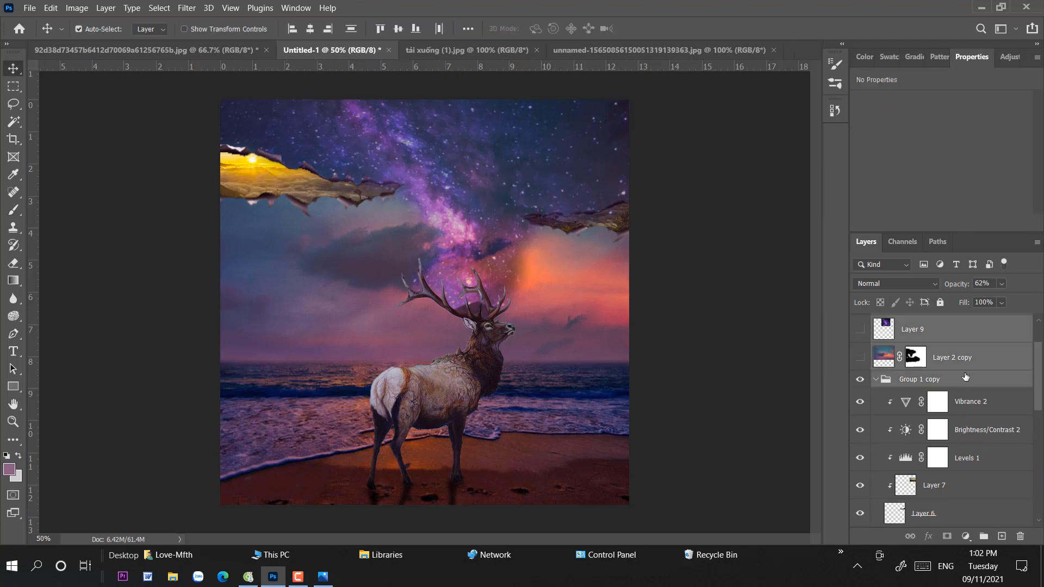
scroll(1002, 407, "down", 3)
left_click(902, 431, "ctrl")
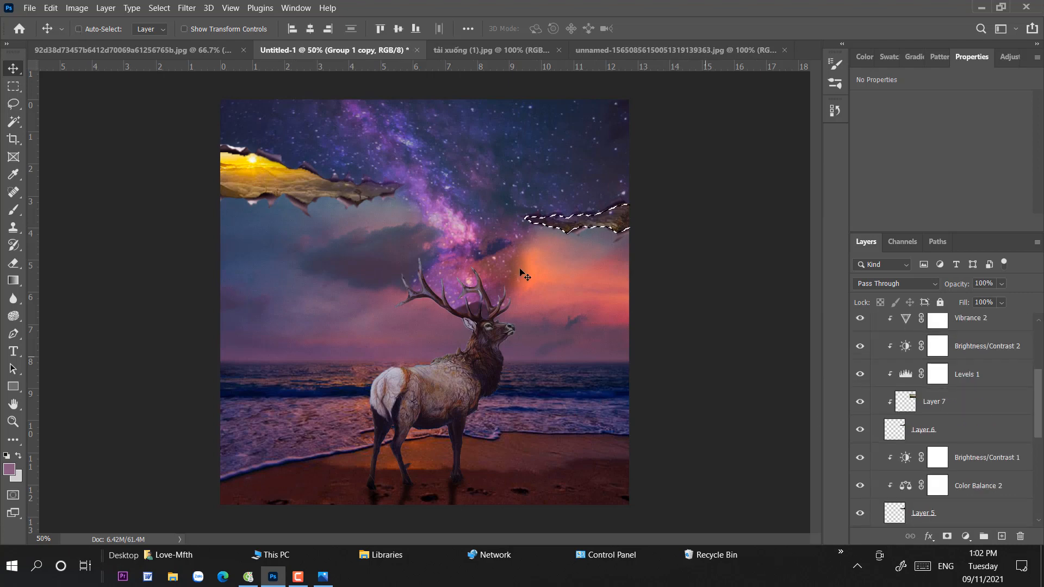
scroll(902, 431, "down", 3)
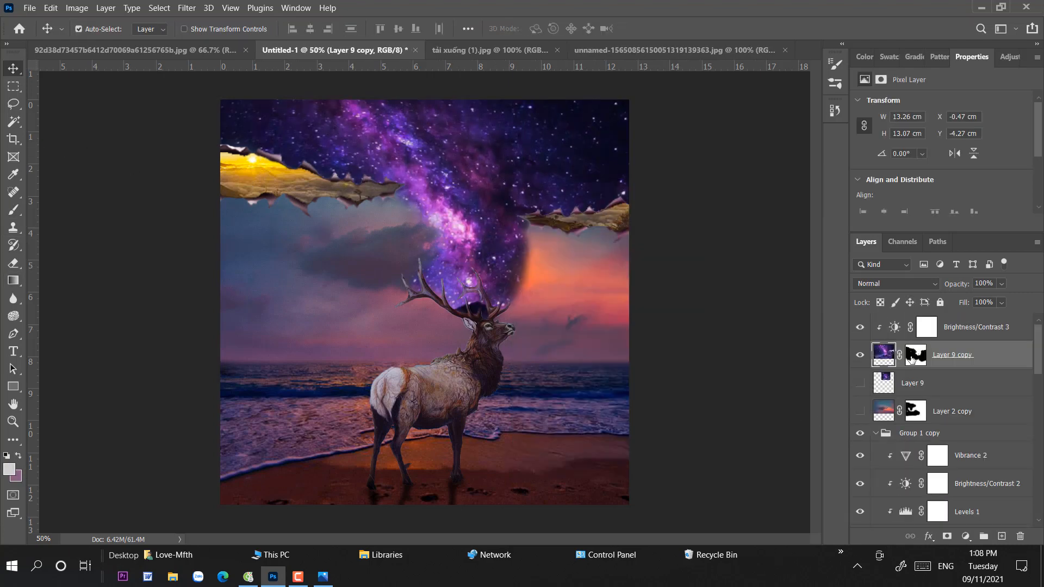
Paint on the galaxy copy's mask at 33% brush opacity along the star column's right edge, and shrink the brush to 39 px.
left_click(912, 356)
key("b")
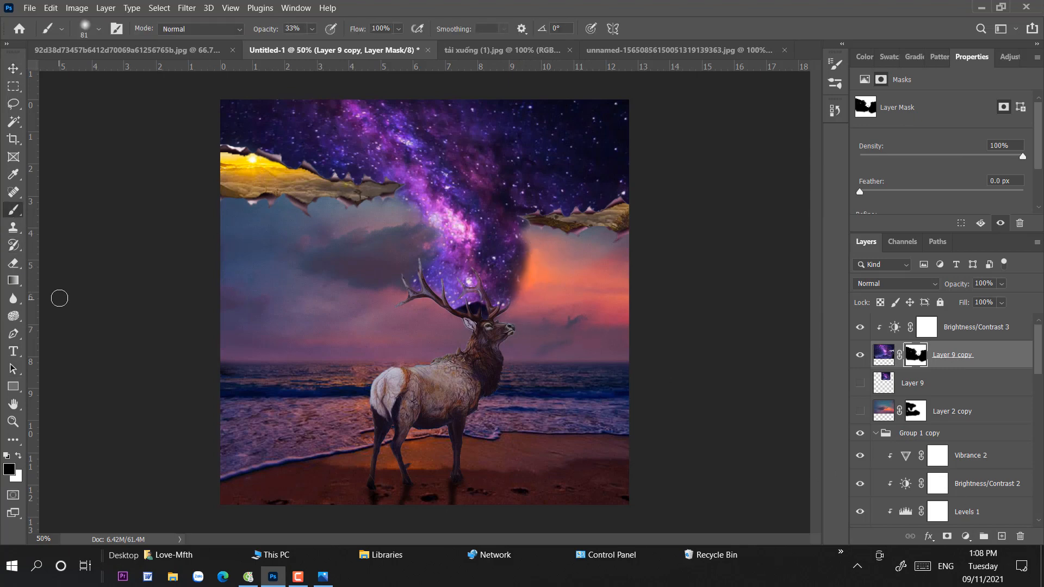
mouse_move(533, 288)
left_mouse_down()
mouse_move(553, 288)
mouse_move(530, 296)
left_mouse_up()
key("ctrl+z")
key("bracketleft")
key("bracketleft")
key("bracketleft")
key("bracketleft")
key("bracketleft")
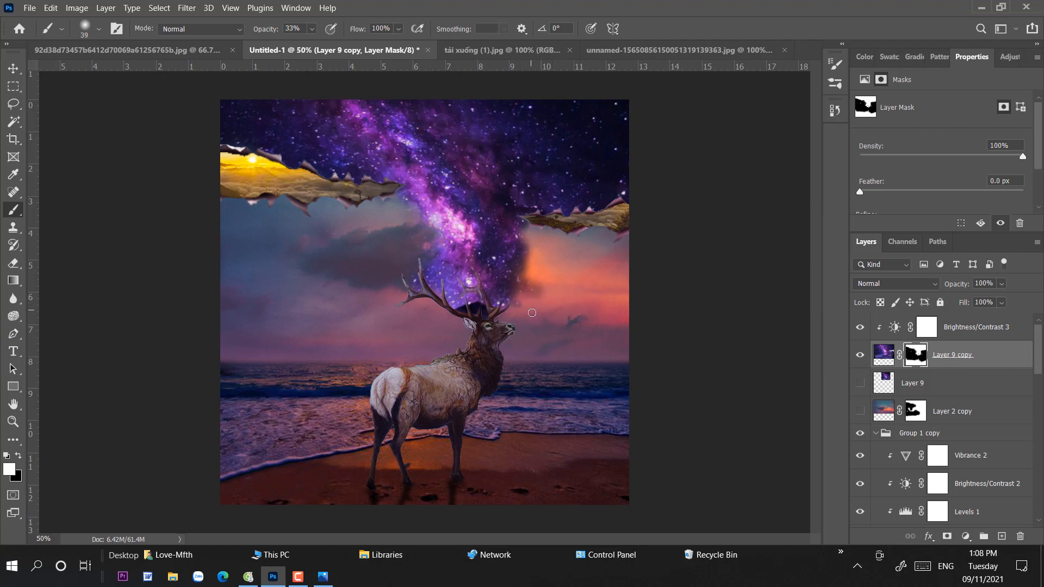
Soften the star column's right edge on the galaxy copy's mask using a black 62 px soft brush at 14% opacity.
right_click(601, 280)
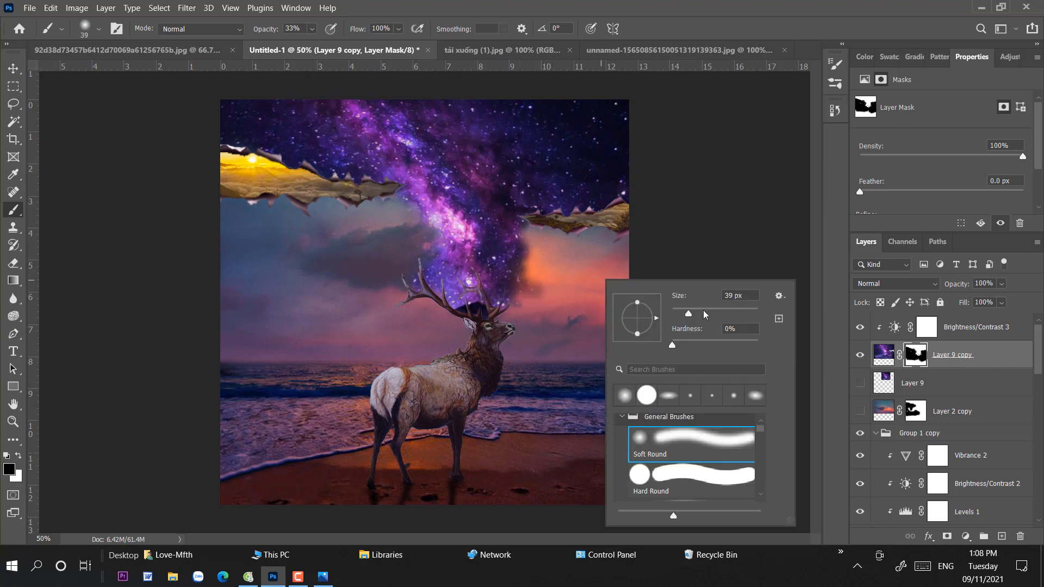
left_click(313, 31)
left_click(309, 43)
left_click_drag(536, 276, 498, 275)
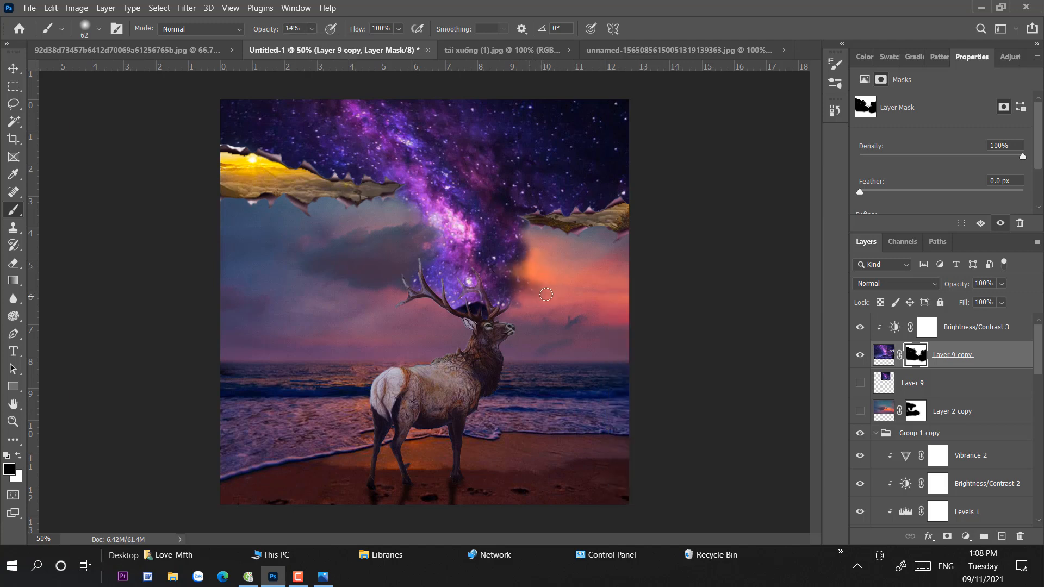
left_click_drag(534, 251, 523, 244)
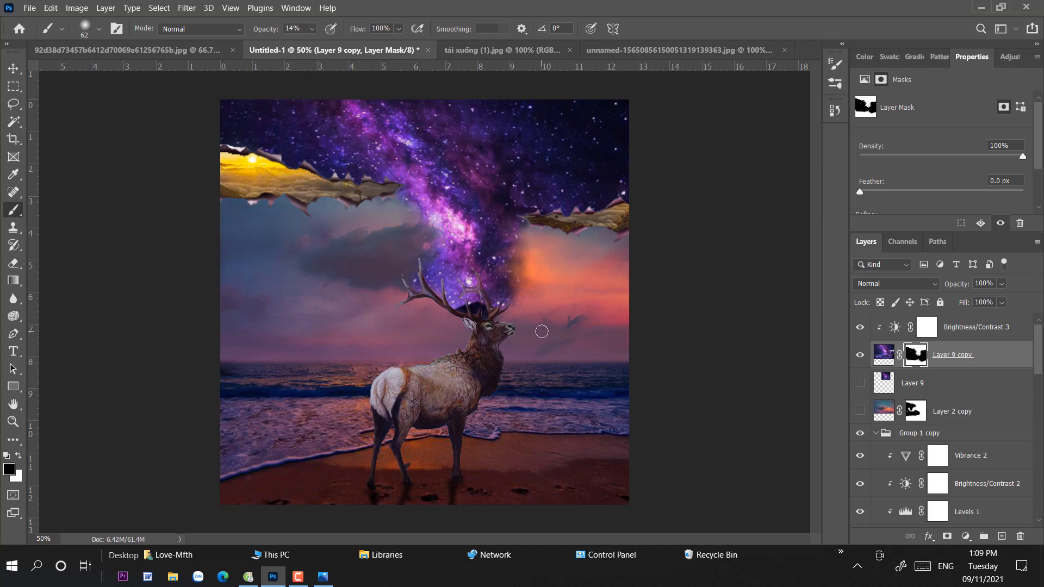
left_click(1000, 283)
mouse_move(1020, 299)
left_mouse_down()
mouse_move(1006, 301)
mouse_move(1016, 300)
left_mouse_up()
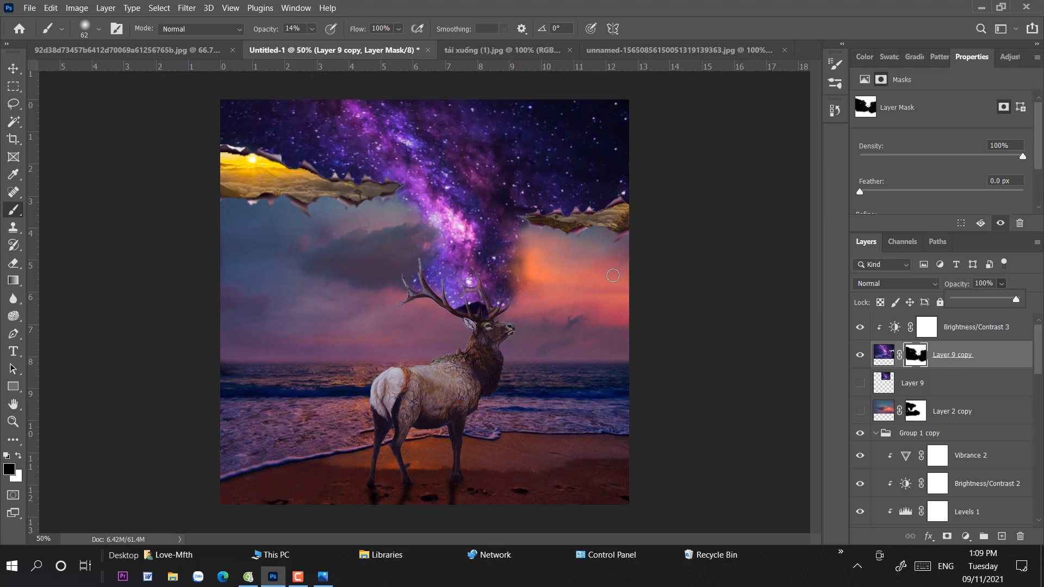
key("ctrl+minus")
key("ctrl+minus")
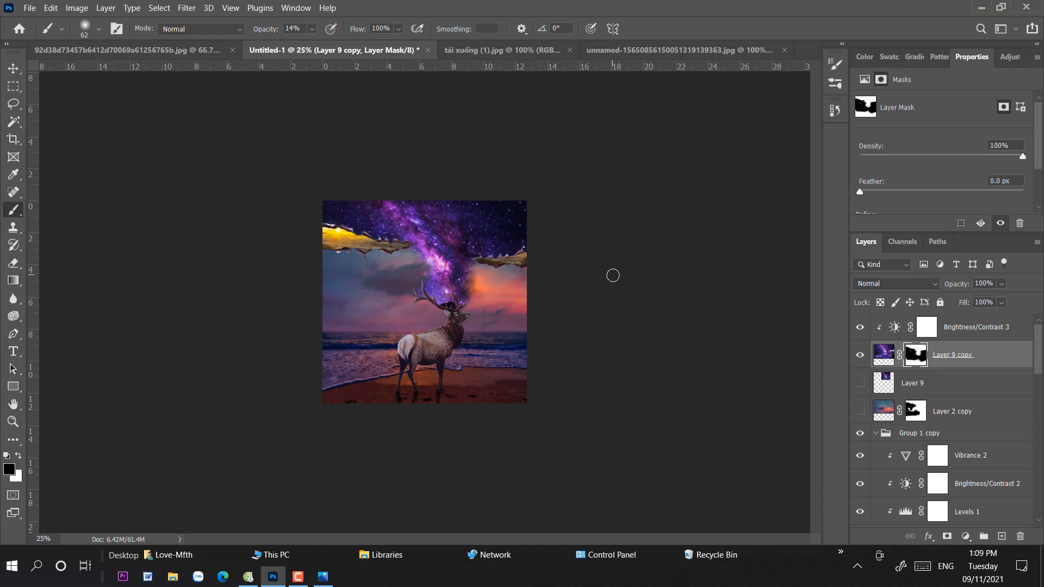
key("ctrl+0")
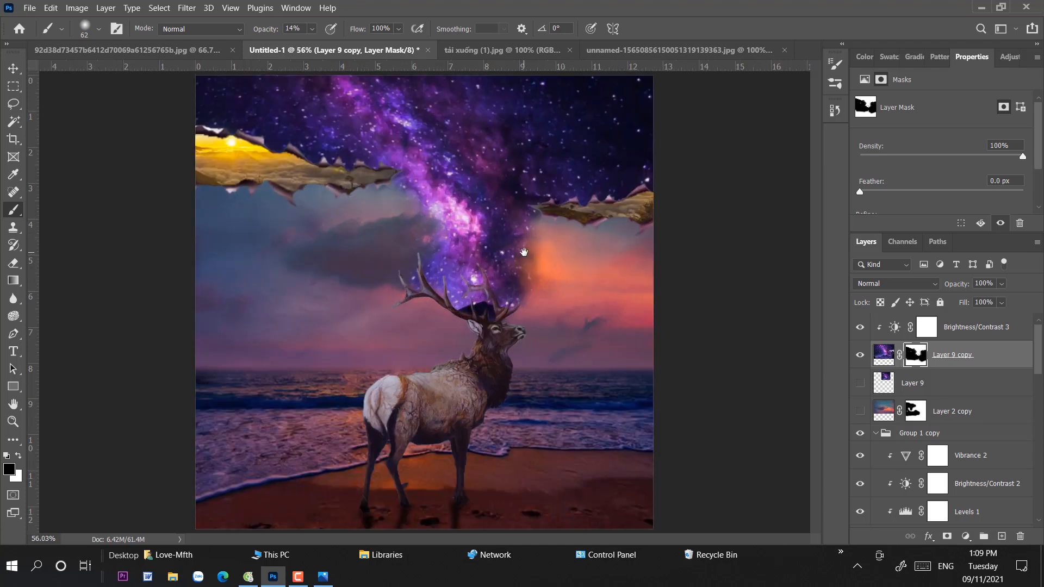
key("ctrl")
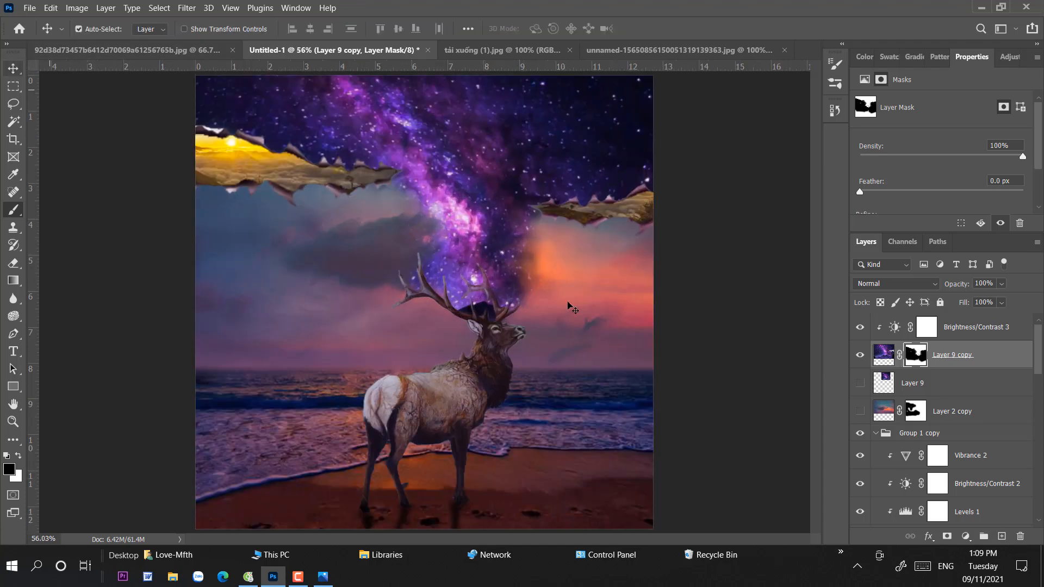
Set the right tear's Color Balance 2 midtones to Cyan-Red +31, Magenta-Green -21 and Yellow-Blue -46.
key("v")
left_click(645, 224)
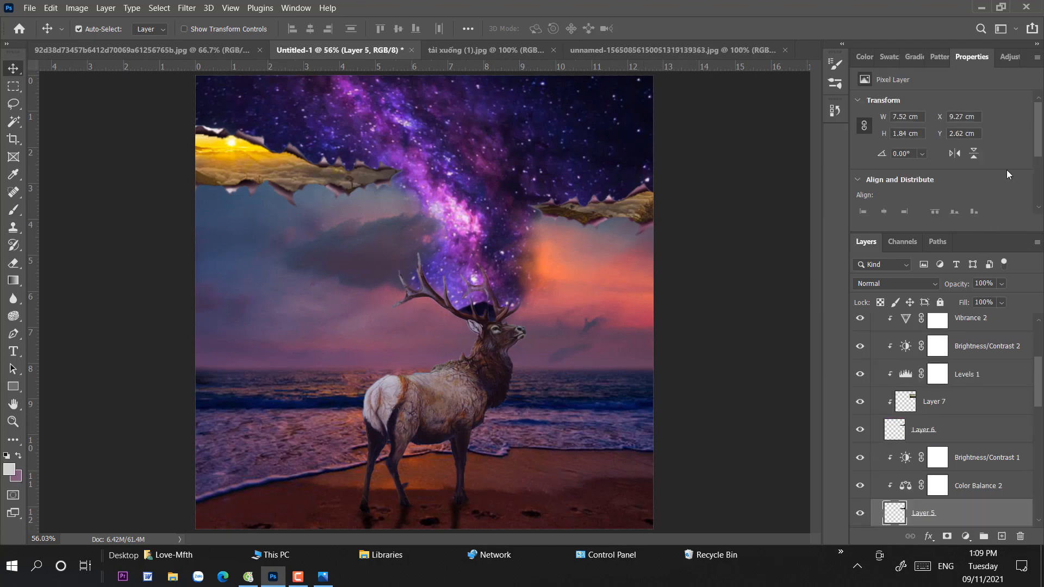
double_click(981, 487)
left_click_drag(925, 175, 910, 153)
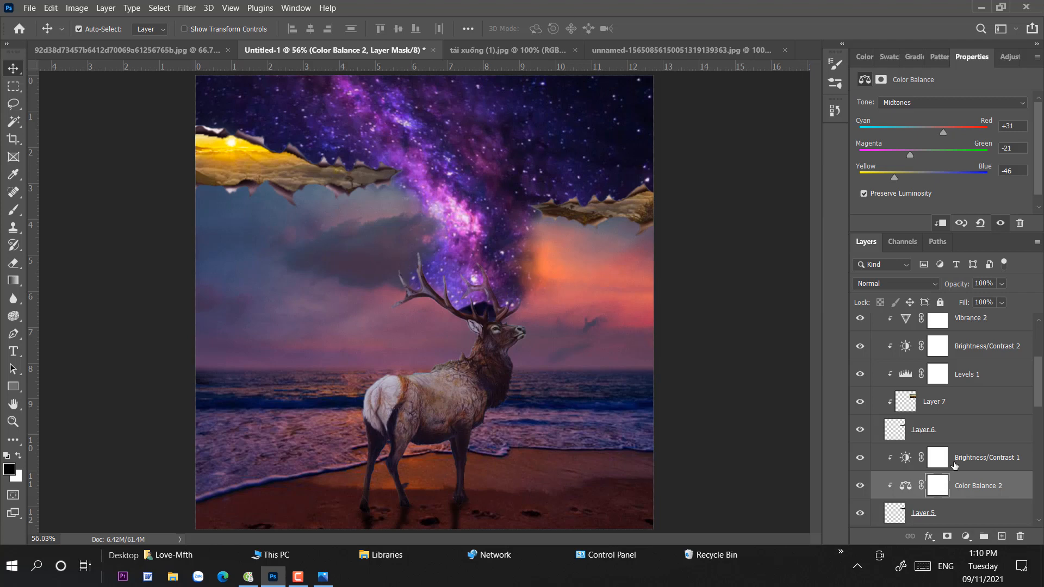
Set the left tear's Color Balance 2 midtones to Cyan-Red +20, Magenta-Green -19 and Yellow-Blue -43.
scroll(974, 431, "up", 2)
left_click(332, 188)
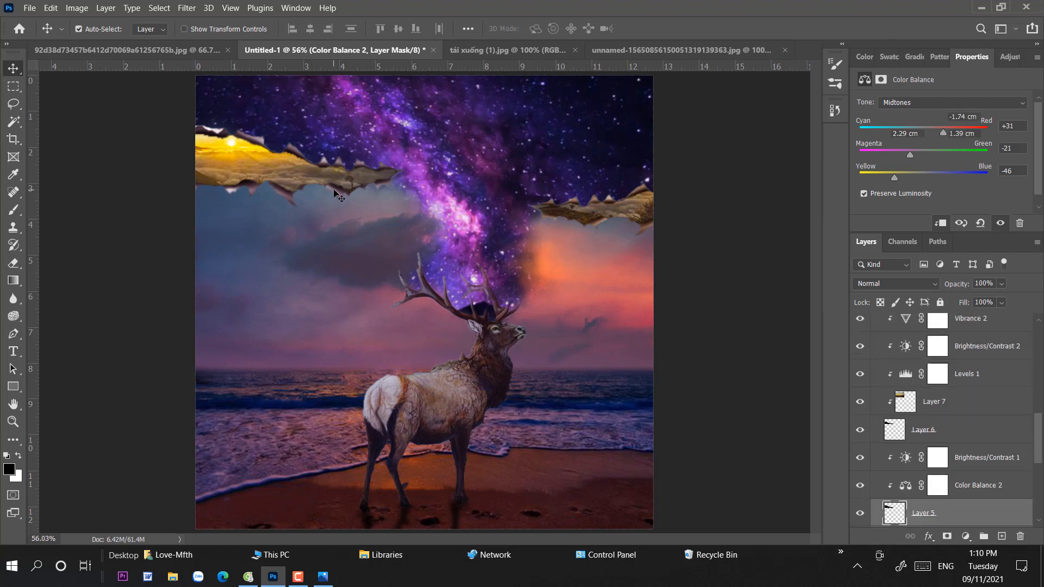
double_click(974, 487)
left_click_drag(923, 178, 896, 181)
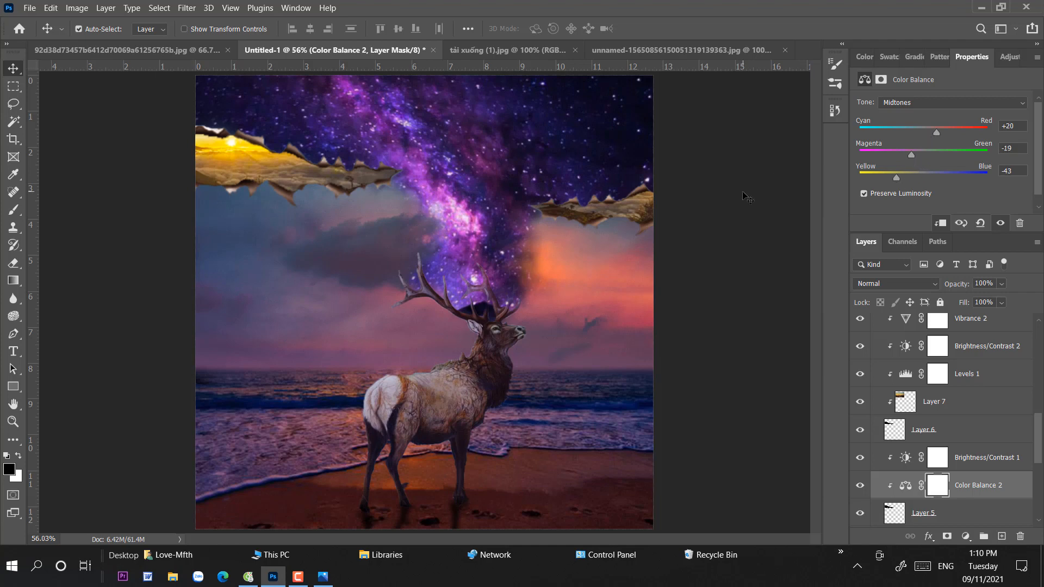
Create a new layer directly above the Layer 2 sunset sky and set the brush's foreground color to black, 000000.
key("ctrl+minus")
key("ctrl+minus")
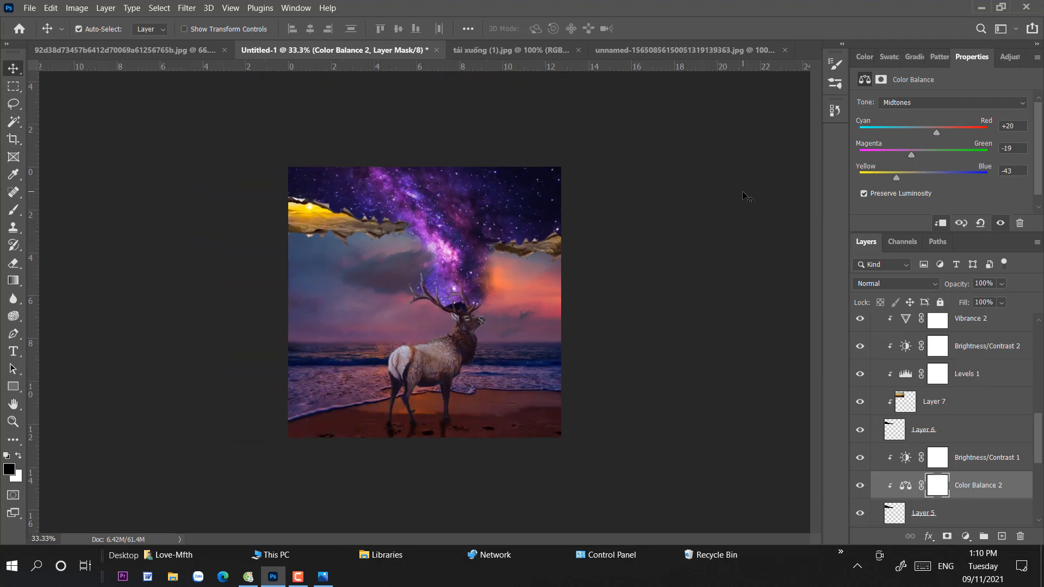
key("ctrl+plus")
key("ctrl+plus")
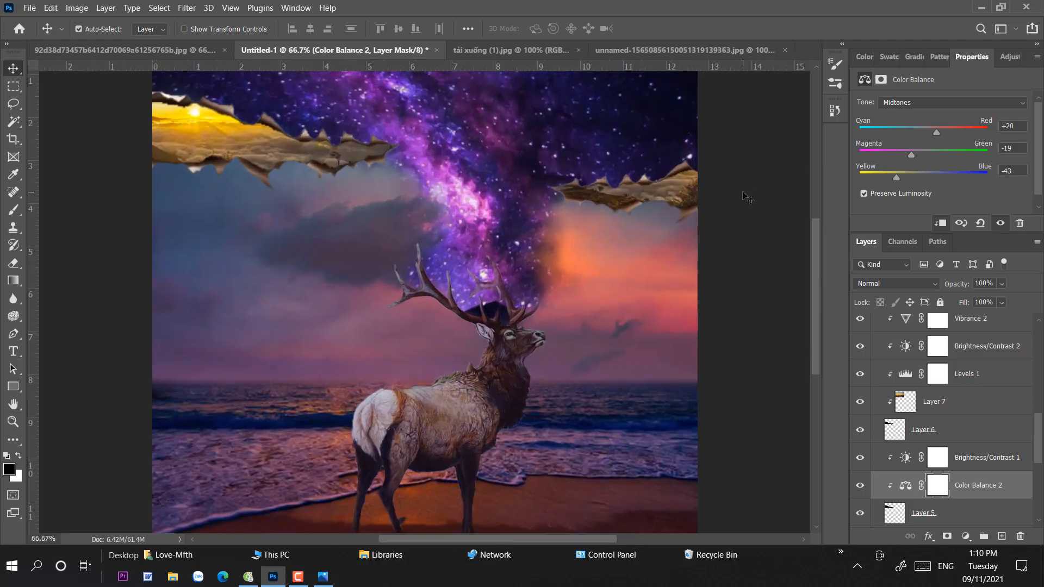
left_click_drag(569, 278, 575, 316)
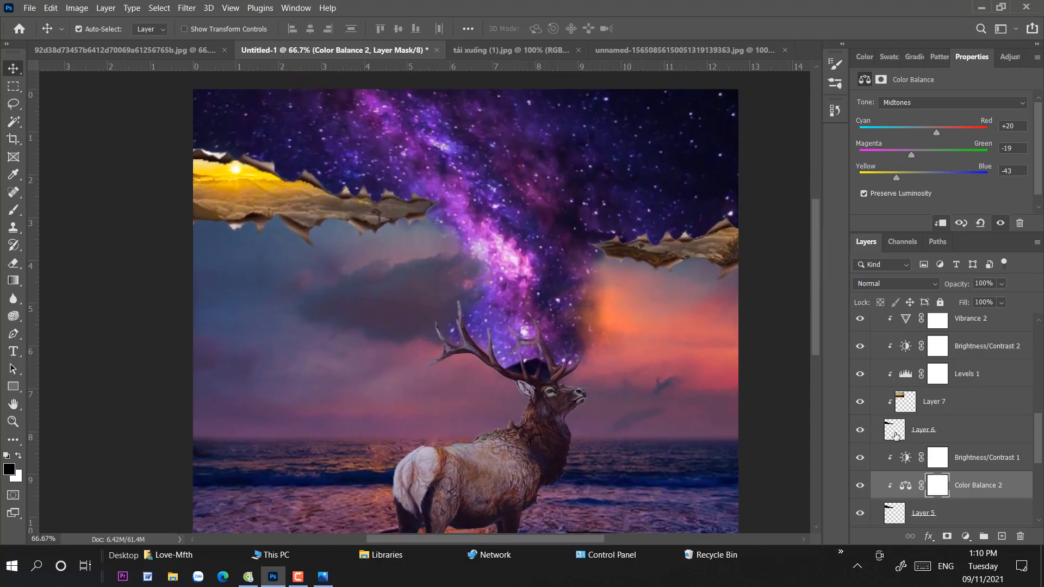
left_click(328, 238)
left_click(1002, 536)
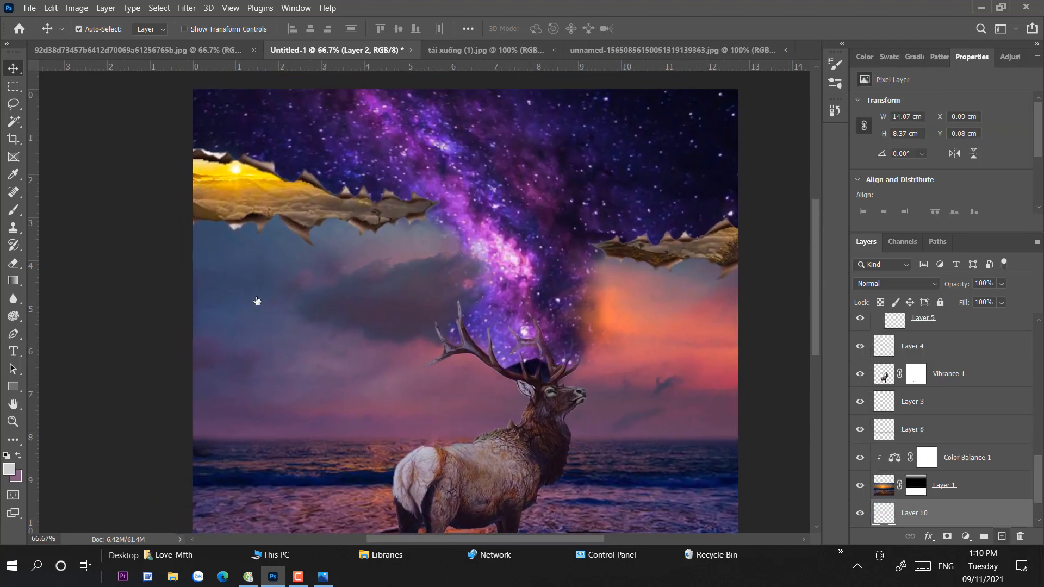
left_click(14, 210)
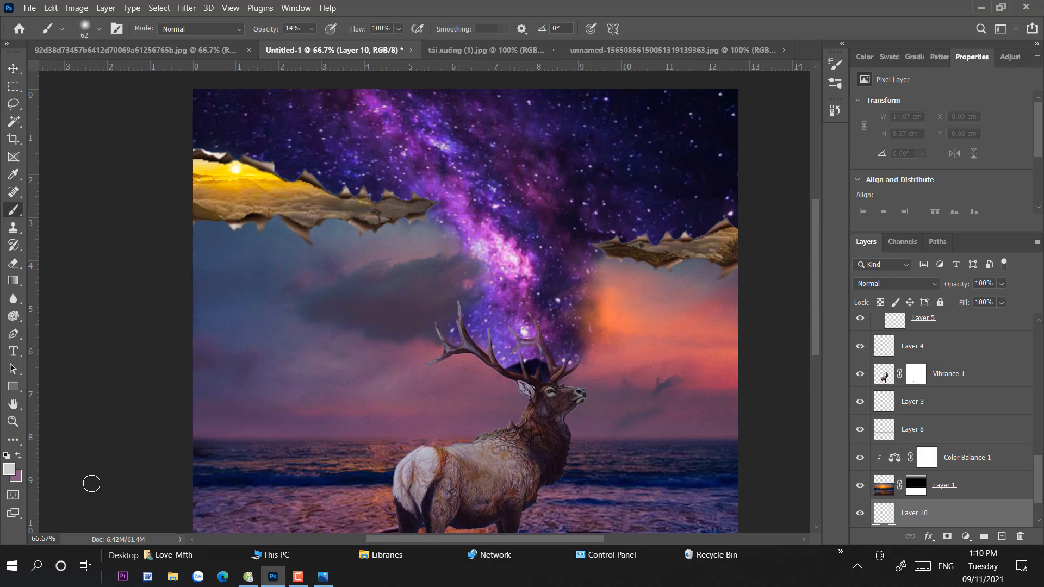
left_click(9, 470)
type("000000")
left_click(979, 205)
Paint black shadows along the left tear's edges with a 40 px brush at 71% opacity, and soften the excess using the 66% Eraser.
left_click(353, 44)
left_click_drag(315, 231, 316, 229)
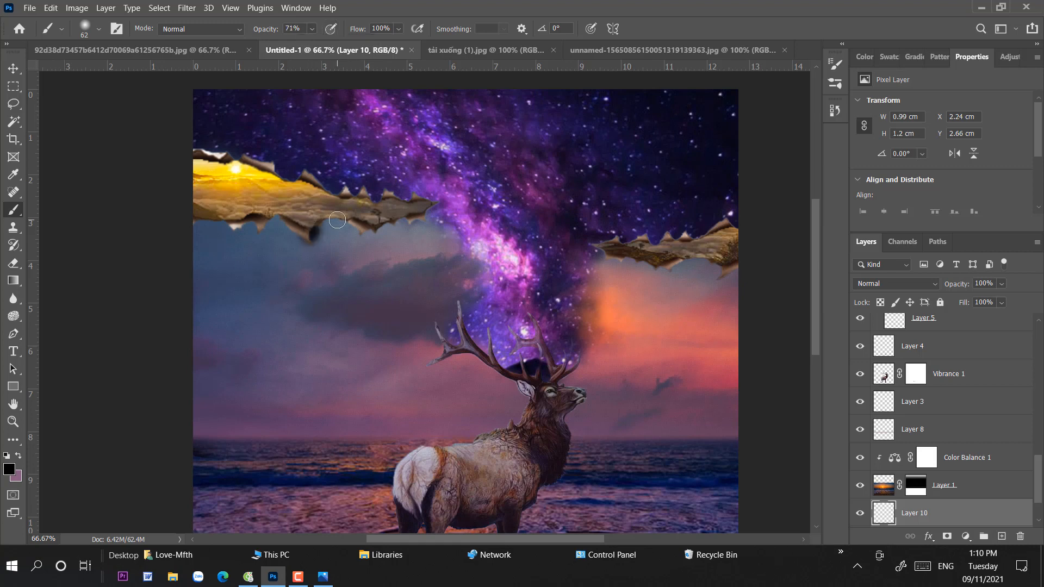
key("ctrl+z")
key("ctrl+z")
right_click(270, 203)
left_click(360, 231)
mouse_move(258, 224)
left_mouse_down()
mouse_move(169, 229)
mouse_move(209, 223)
left_mouse_up()
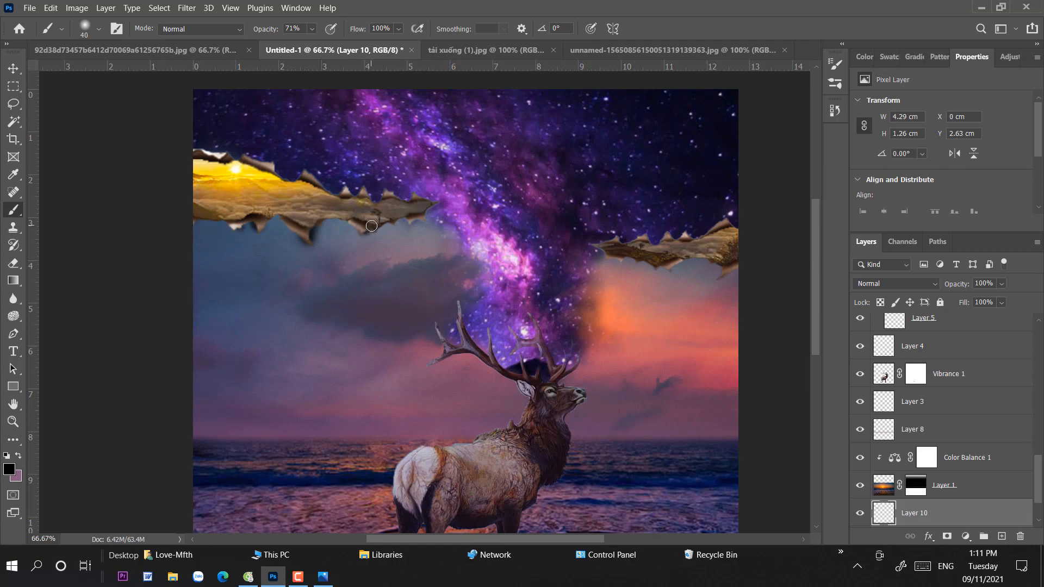
mouse_move(372, 225)
left_mouse_down()
mouse_move(427, 206)
mouse_move(408, 216)
mouse_move(417, 220)
mouse_move(421, 206)
left_mouse_up()
mouse_move(281, 180)
left_mouse_down()
mouse_move(220, 155)
mouse_move(340, 193)
left_mouse_up()
left_click(13, 263)
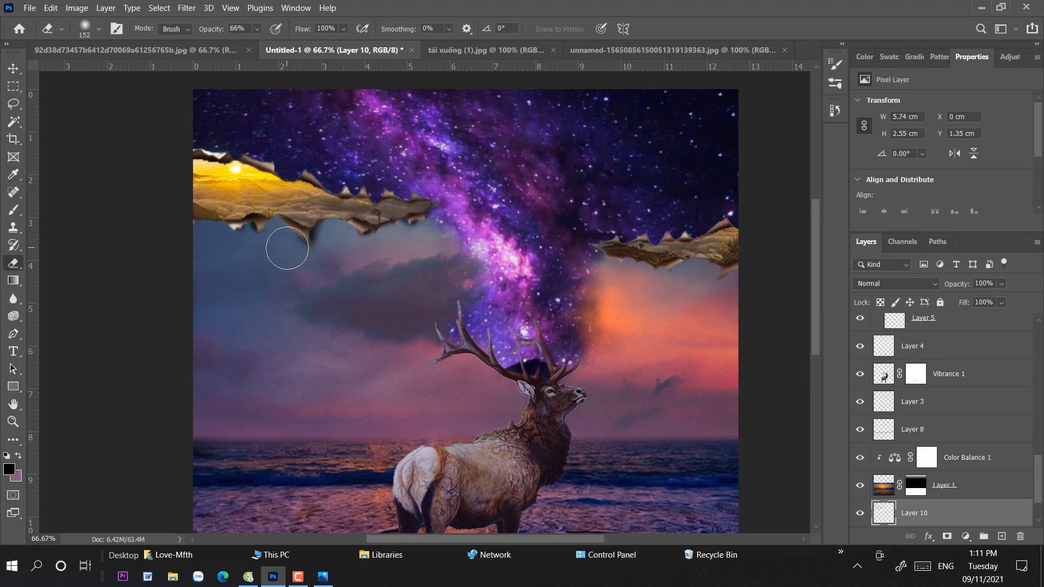
left_click(286, 248)
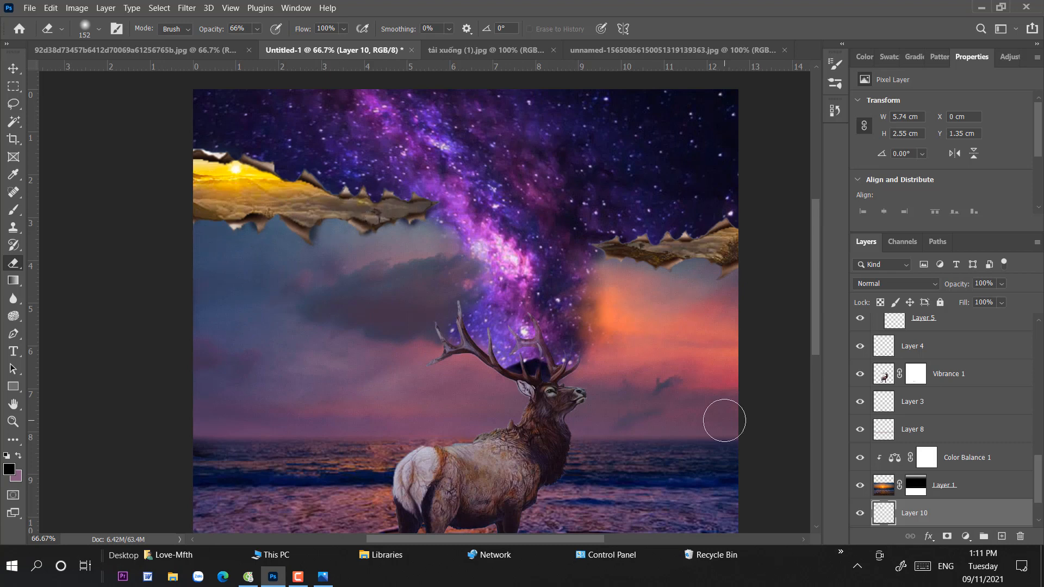
Paint black shadows beneath the right tear's lower edge with the 40 px brush at 71% opacity, and soften them using the 152 px Eraser.
left_click(14, 209)
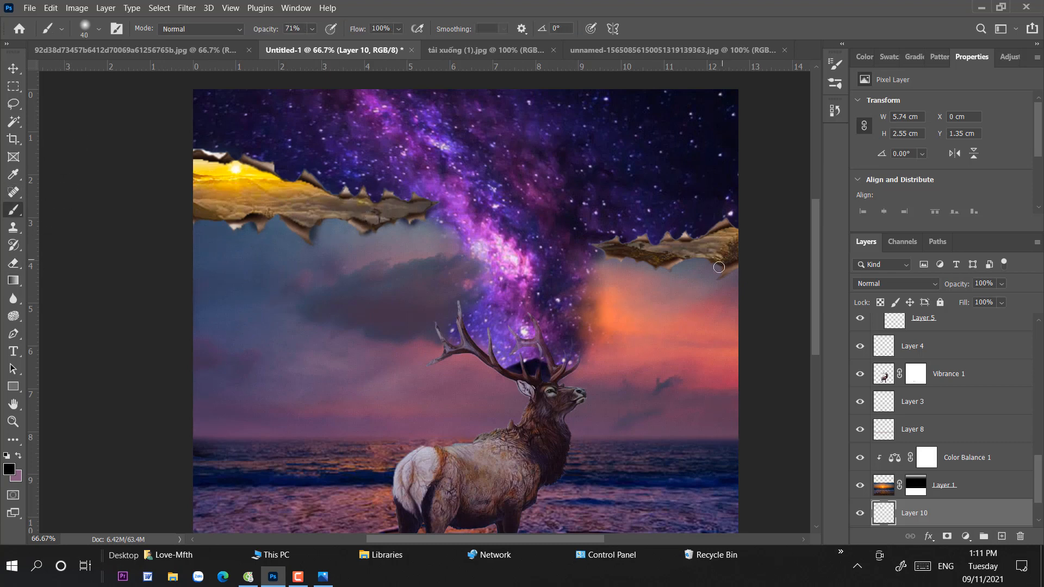
left_click(718, 274)
left_click(718, 274)
left_click_drag(679, 266, 672, 268)
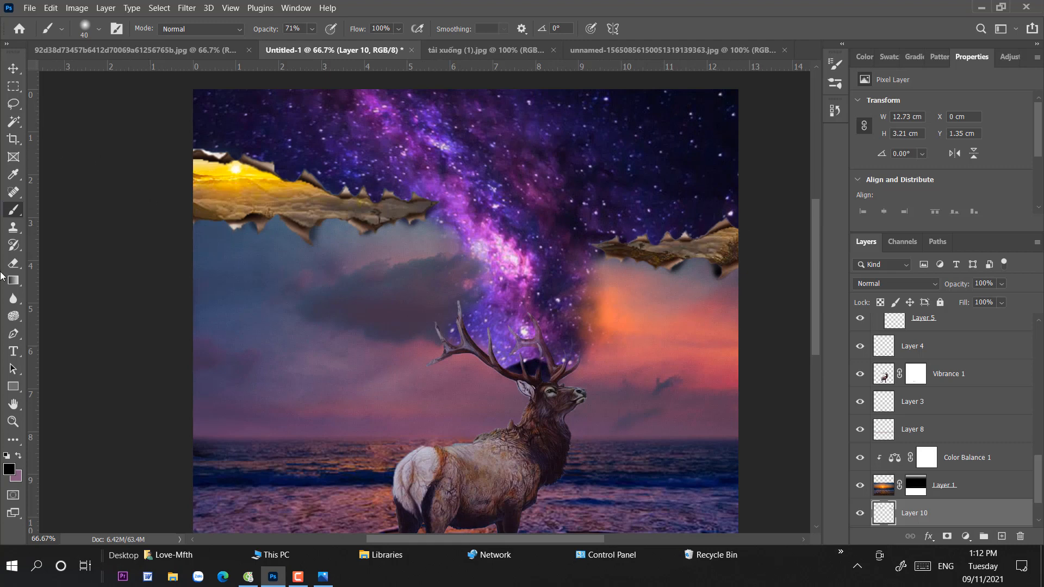
left_click(13, 265)
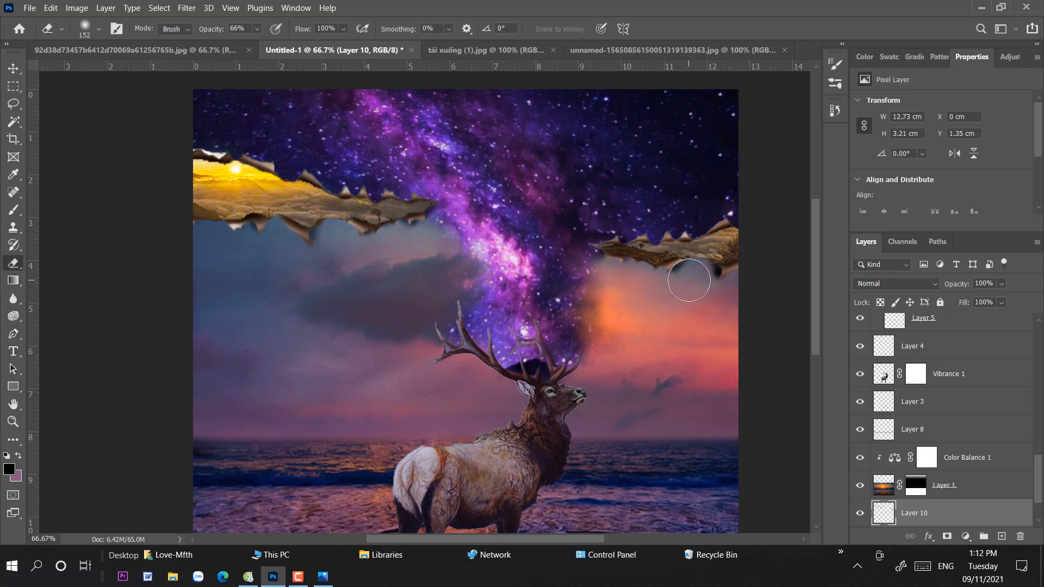
mouse_move(699, 285)
left_mouse_down()
mouse_move(708, 314)
mouse_move(700, 285)
mouse_move(742, 356)
mouse_move(688, 285)
left_mouse_up()
Reposition the Layer 7 sunrise images, placing the left tear's at X -0.72, Y 1.21 cm and the right tear's at X 9.13, Y 2.03 cm.
left_click(10, 70)
key("ctrl+minus")
key("ctrl+minus")
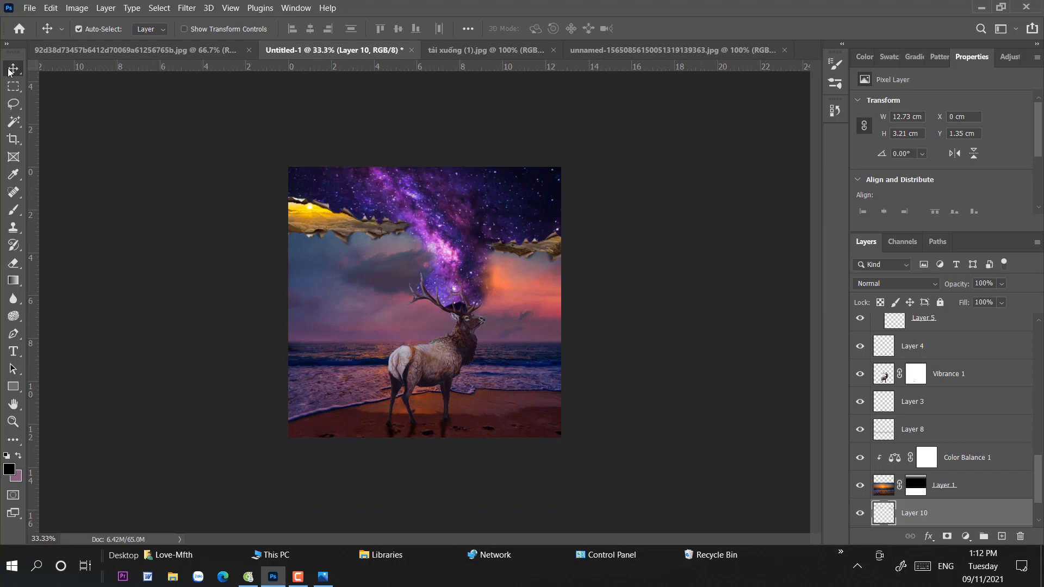
mouse_move(560, 247)
left_mouse_down()
mouse_move(549, 251)
mouse_move(572, 256)
mouse_move(562, 243)
left_mouse_up()
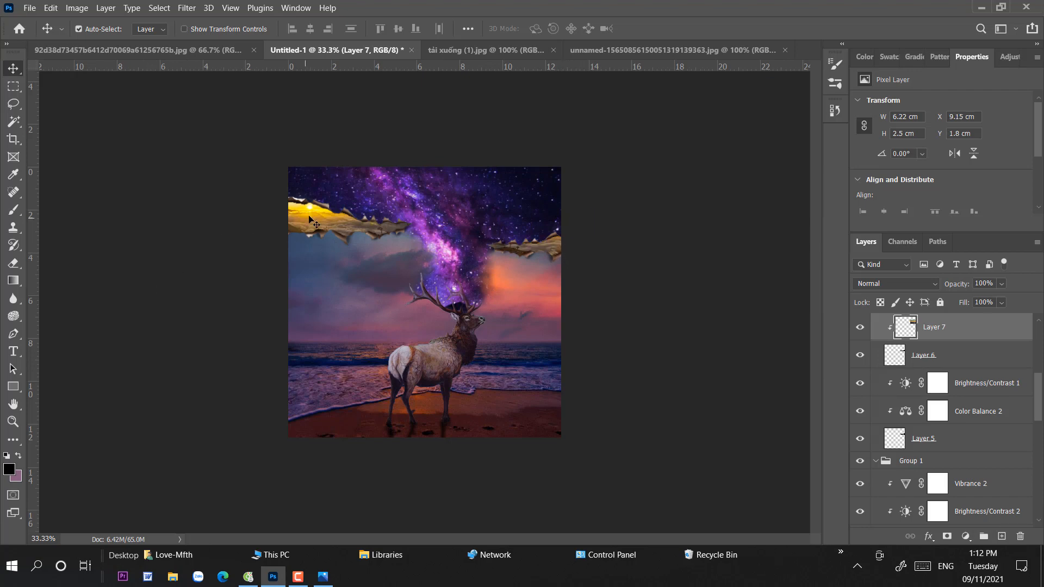
left_click_drag(309, 219, 310, 229)
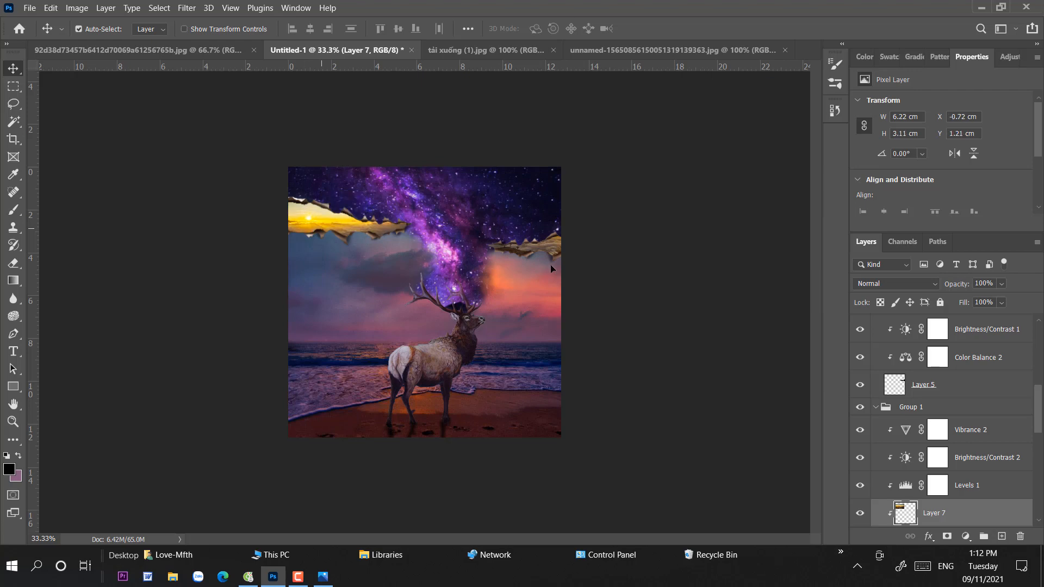
left_click_drag(554, 246, 553, 250)
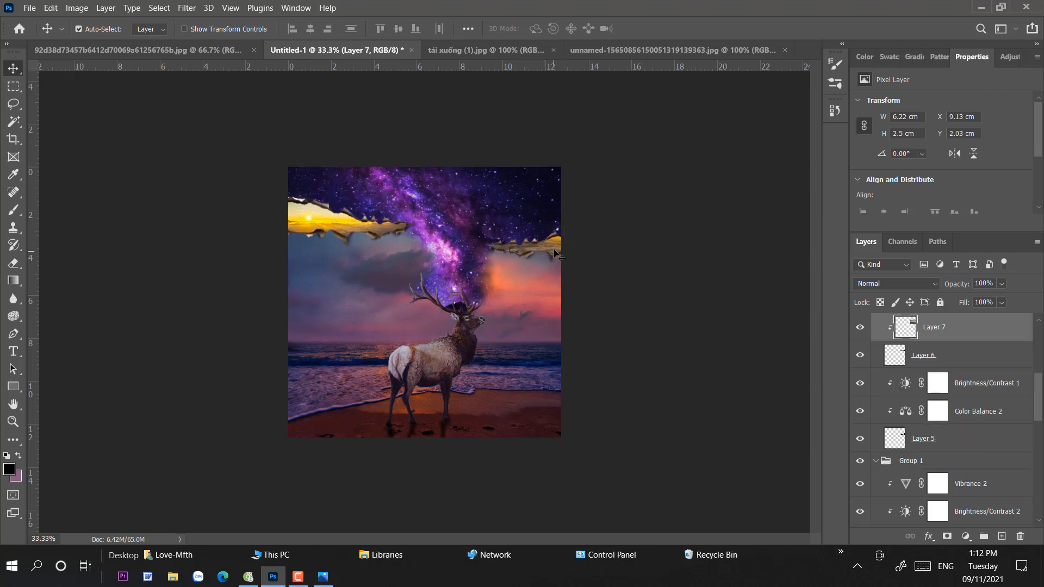
Flip the right tear's sunrise image horizontally and move it to about X 7.63 cm, Y 1.73 cm.
right_click(551, 242)
key("Escape")
key("ctrl+t")
right_click(556, 248)
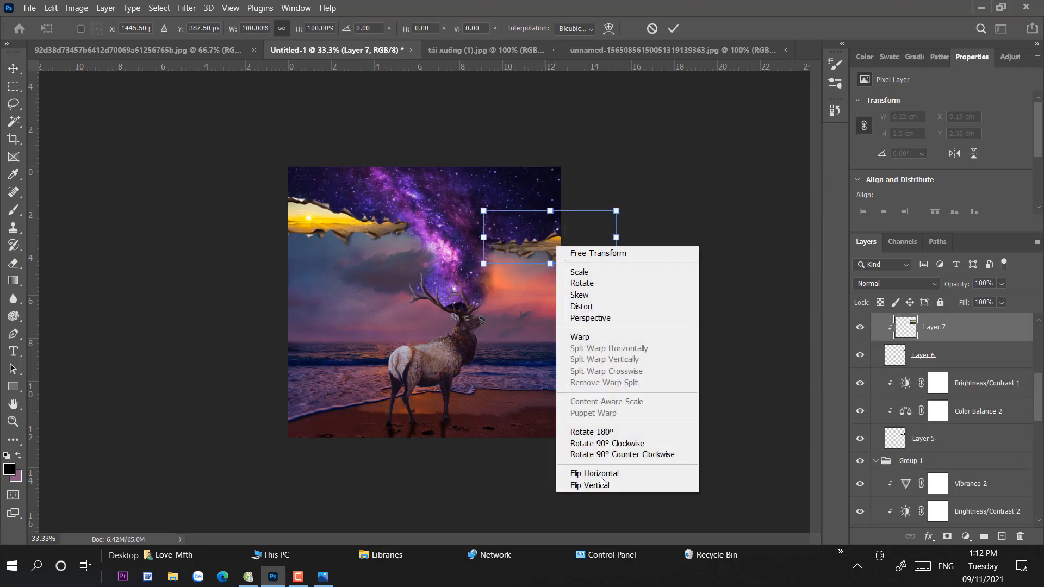
left_click(577, 470)
left_click_drag(582, 253, 550, 232)
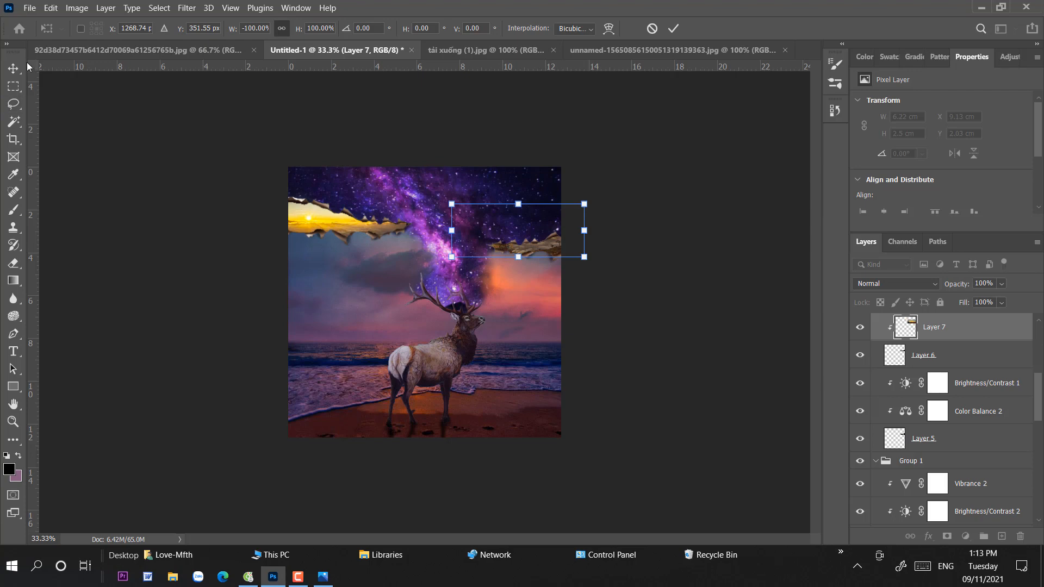
key("Return")
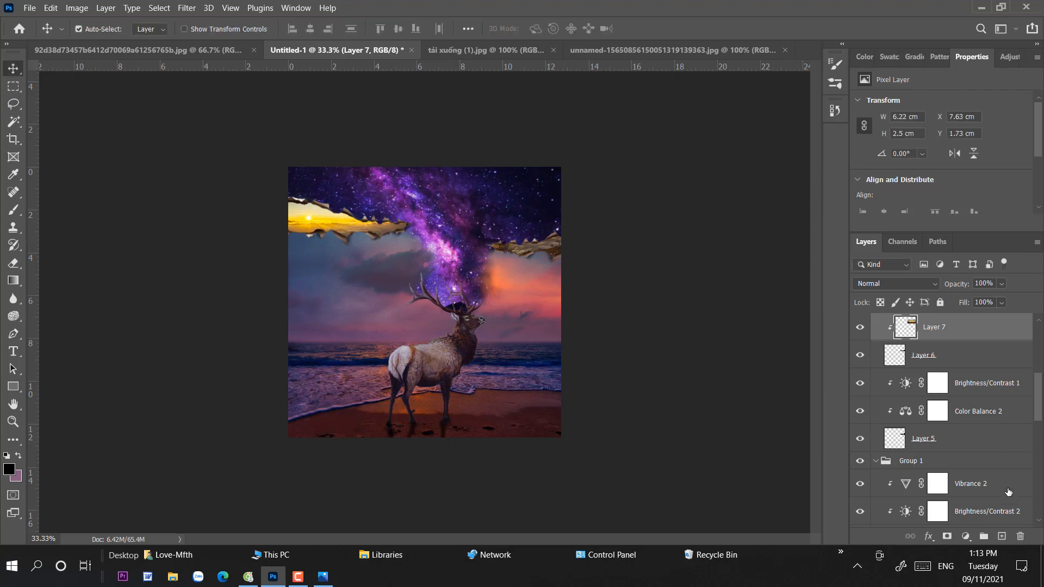
Add a clipped Brightness/Contrast adjustment with Brightness 38 above the right tear's sunrise, and shift the image to X 7.6, Y 1.91 cm.
left_click(966, 536)
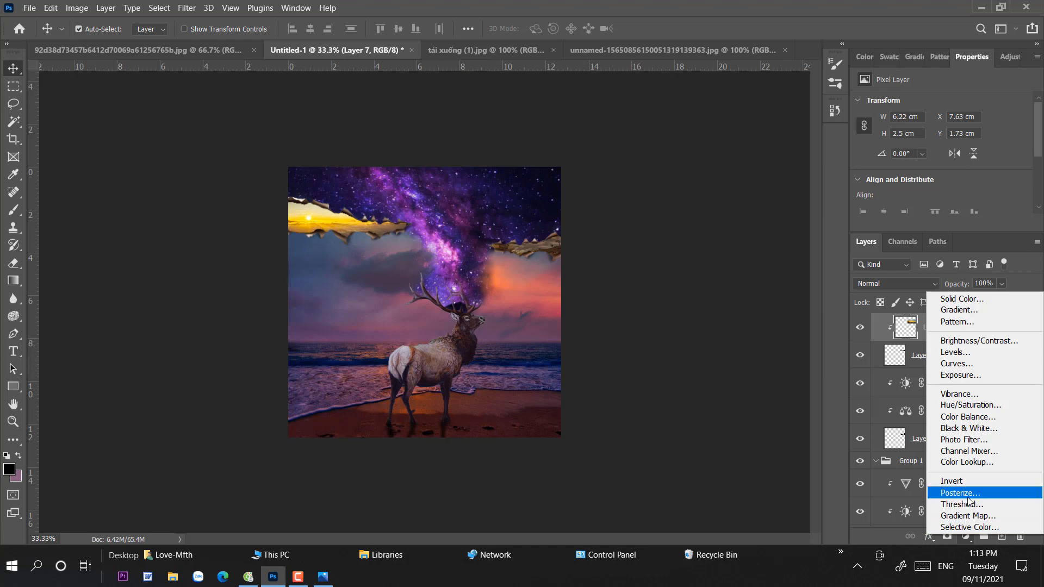
left_click(979, 341)
left_click_drag(930, 139, 961, 139)
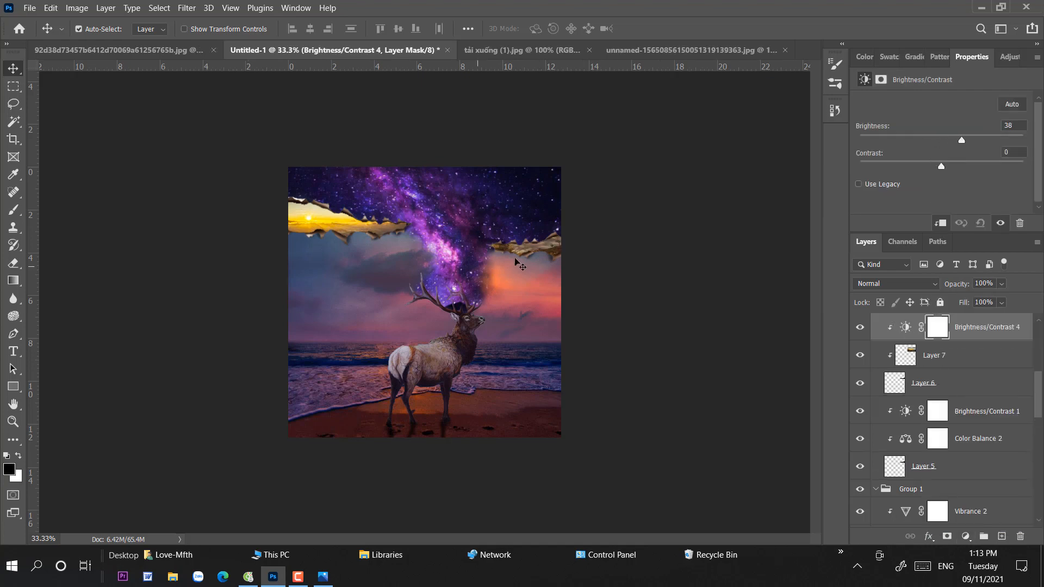
left_click_drag(556, 246, 551, 251)
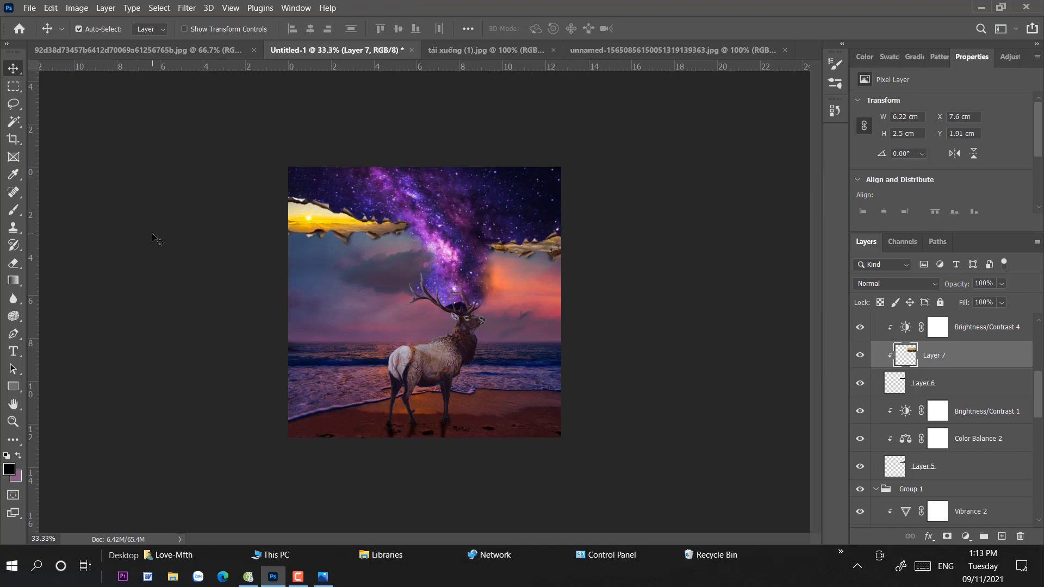